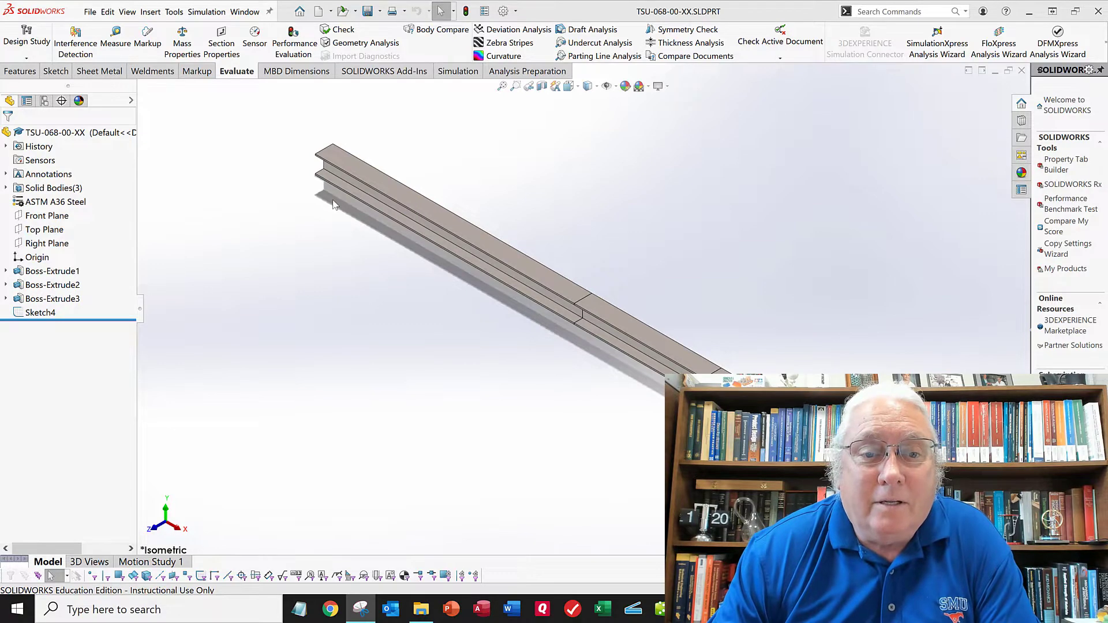
# - Examine the beam's assigned material and, from the Right view, the cross-section dimensions in Boss-Extrude1's sketch
pyautogui.moveTo(458, 172); pyautogui.dragTo(446, 149, button='middle')
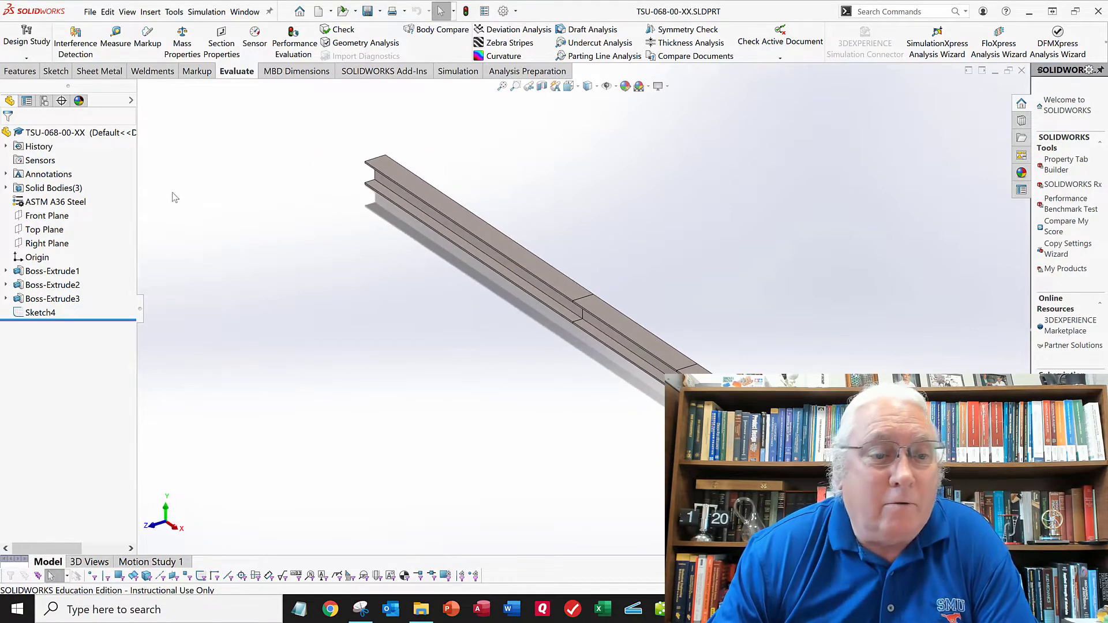
pyautogui.click(44, 202)
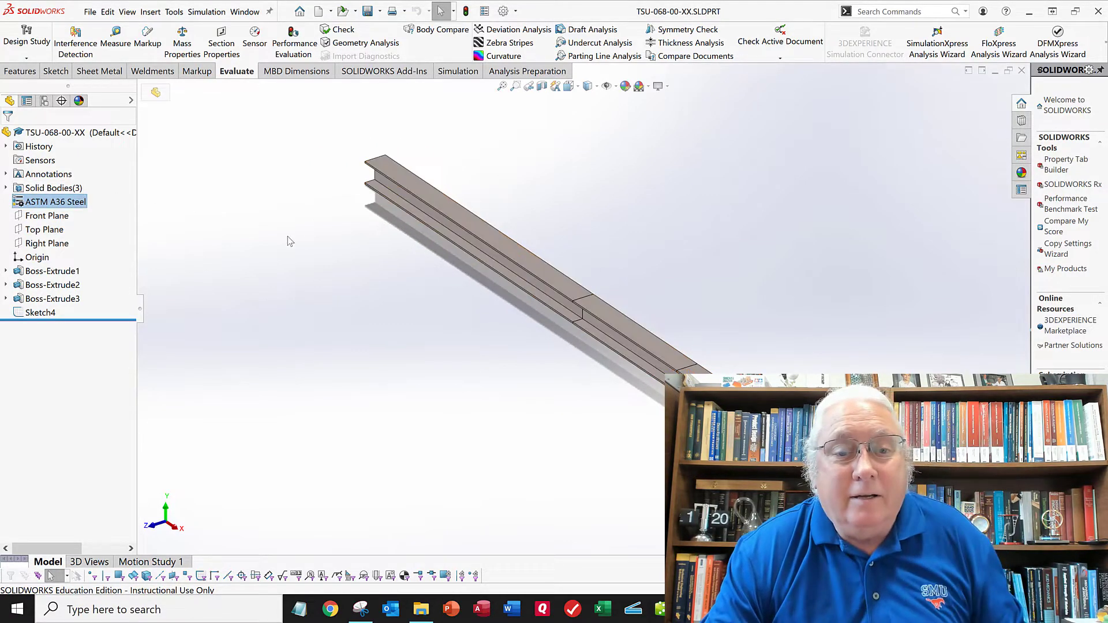
pyautogui.click(396, 261)
pyautogui.press('space')
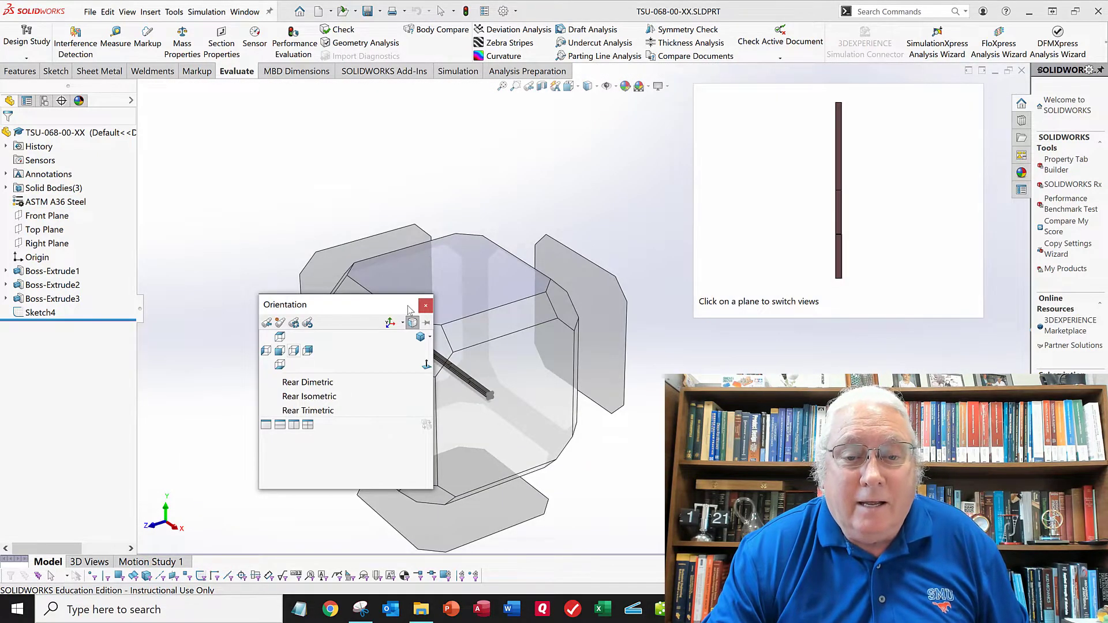
pyautogui.click(294, 350)
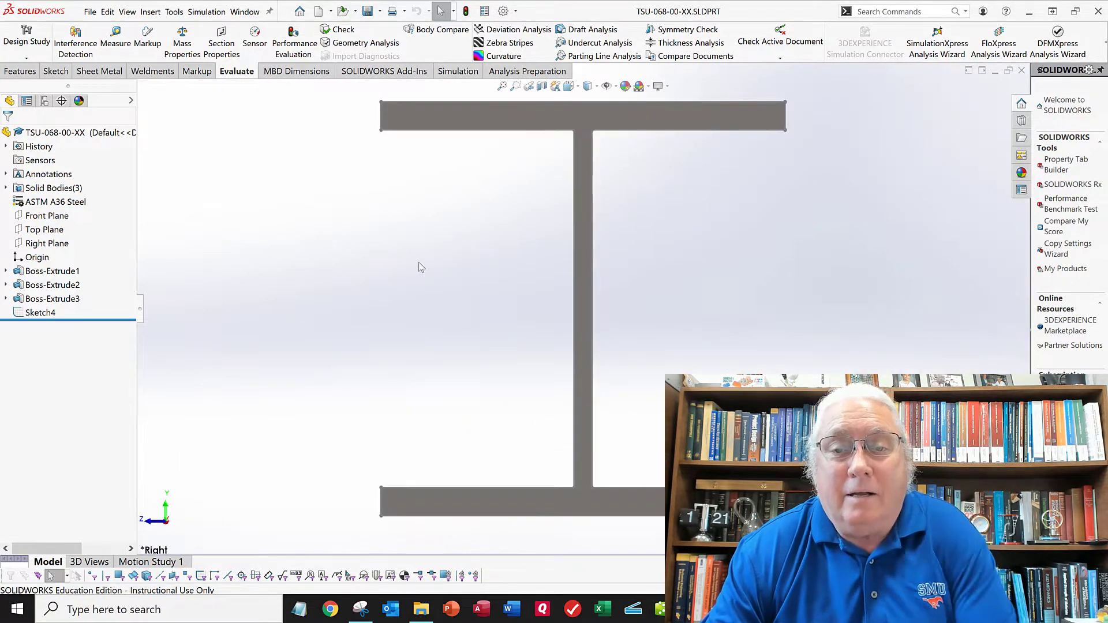
pyautogui.scroll(2, 465, 252)
pyautogui.scroll(2, 465, 251)
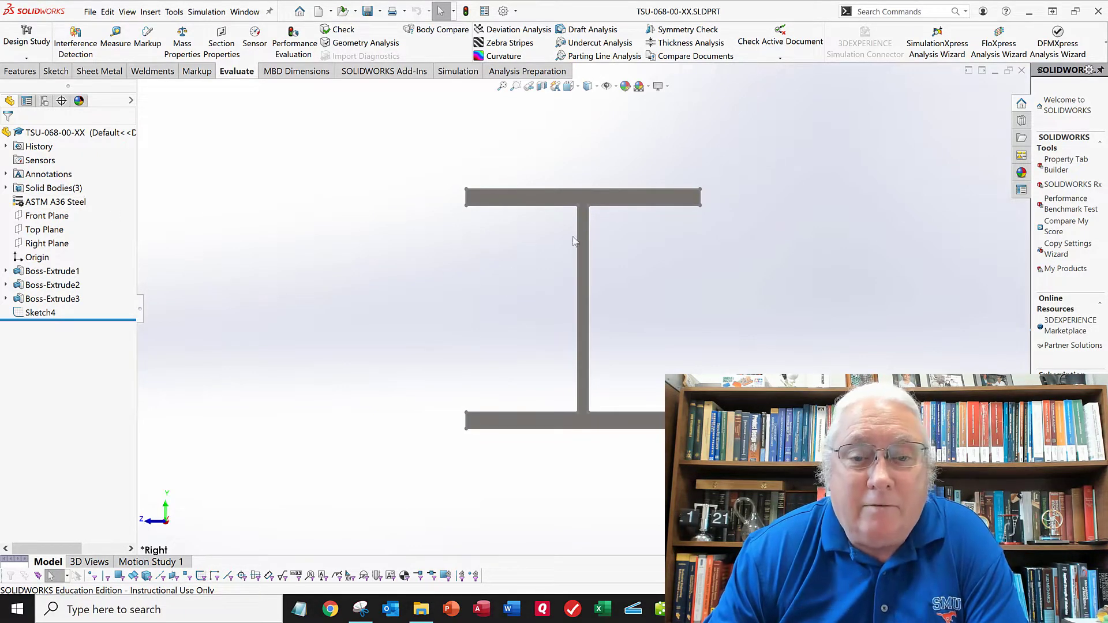
pyautogui.click(6, 272)
pyautogui.click(52, 284)
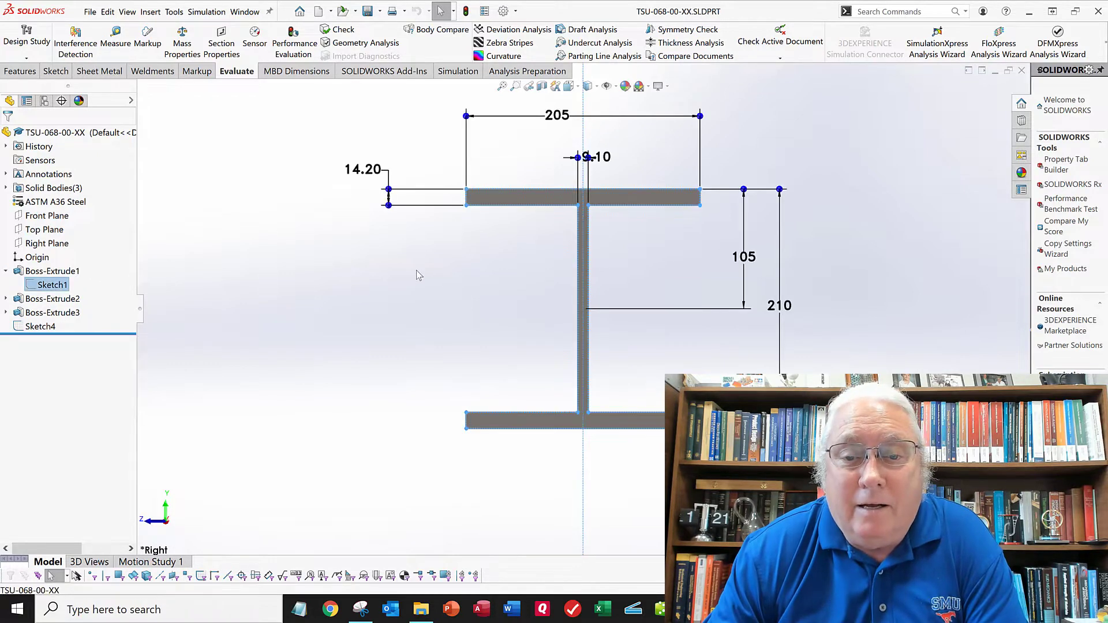
pyautogui.scroll(1, 625, 237)
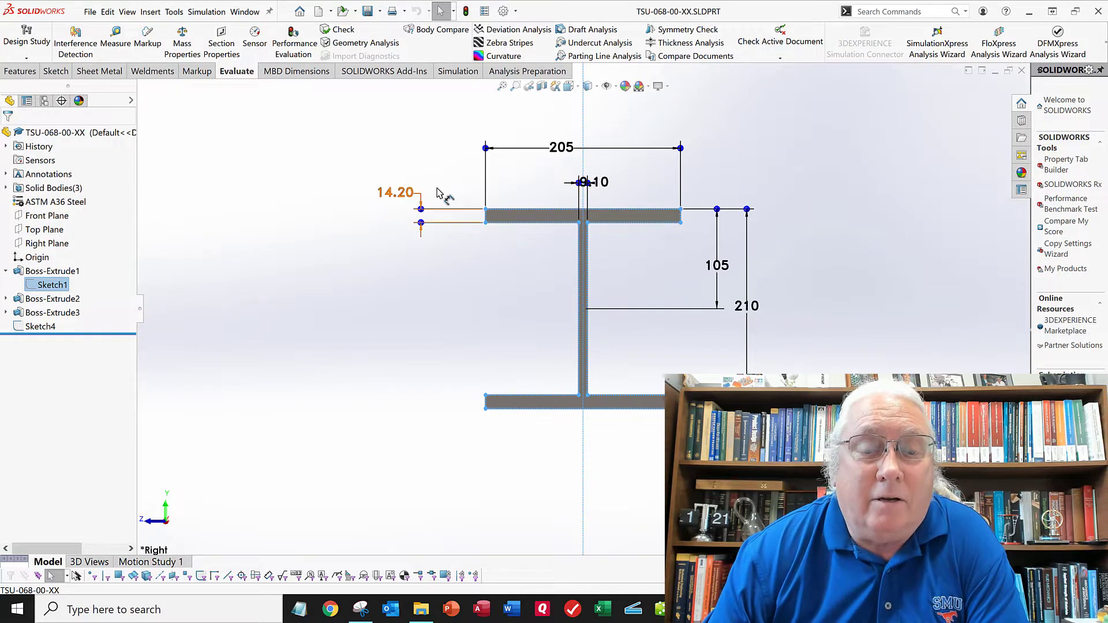
pyautogui.click(359, 230)
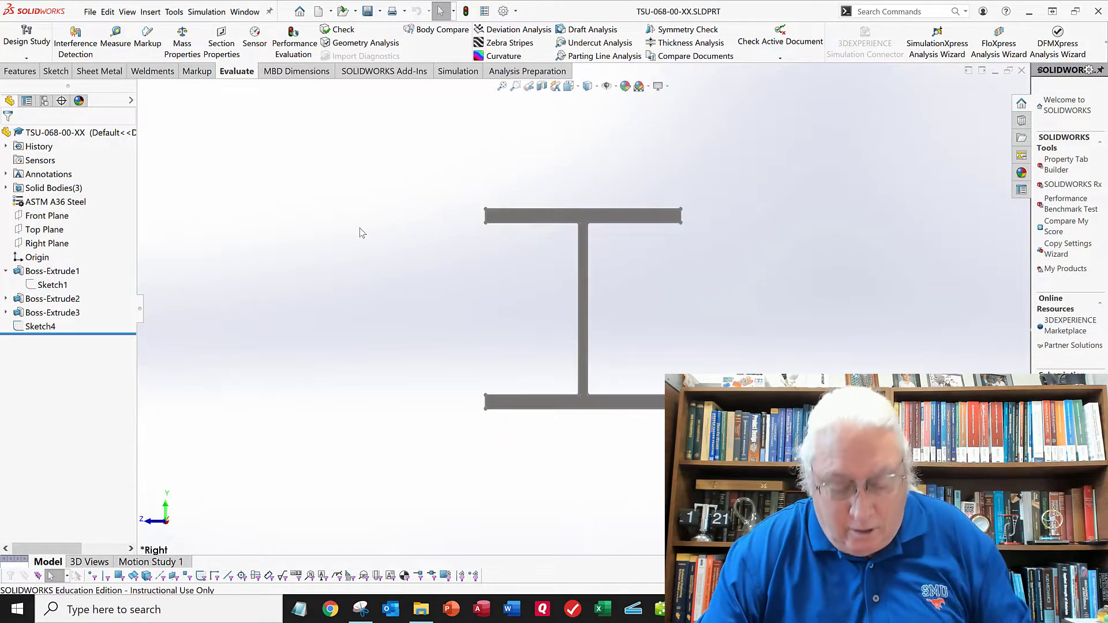
# - Return to the isometric view and inspect the separate solid bodies, Boss-Extrude2's extrusion settings and Boss-Extrude1's length
pyautogui.press('space')
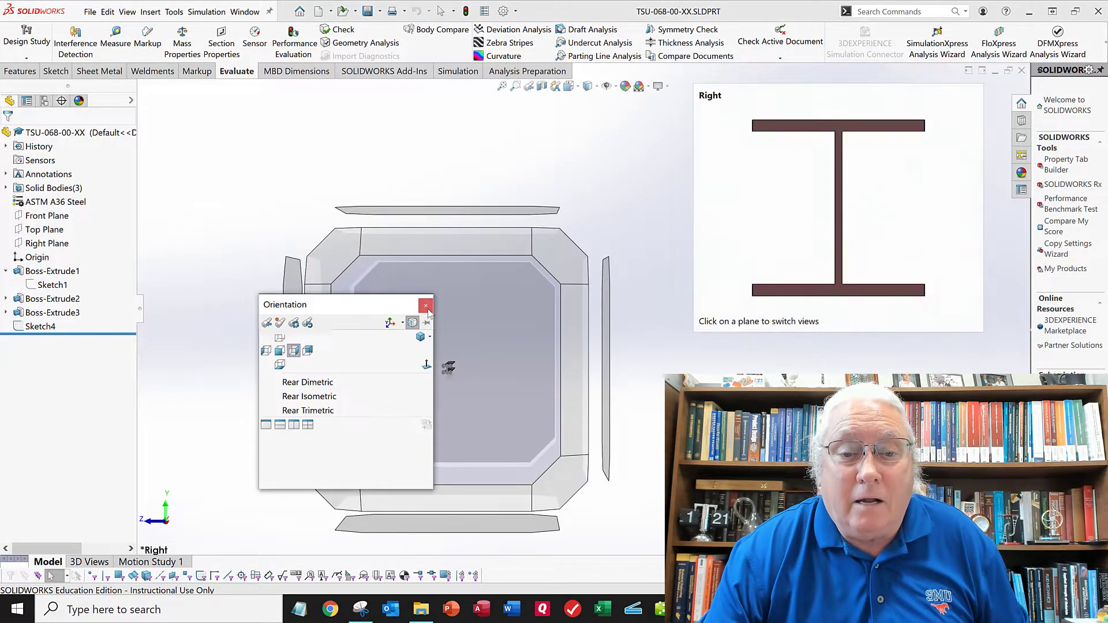
pyautogui.click(420, 337)
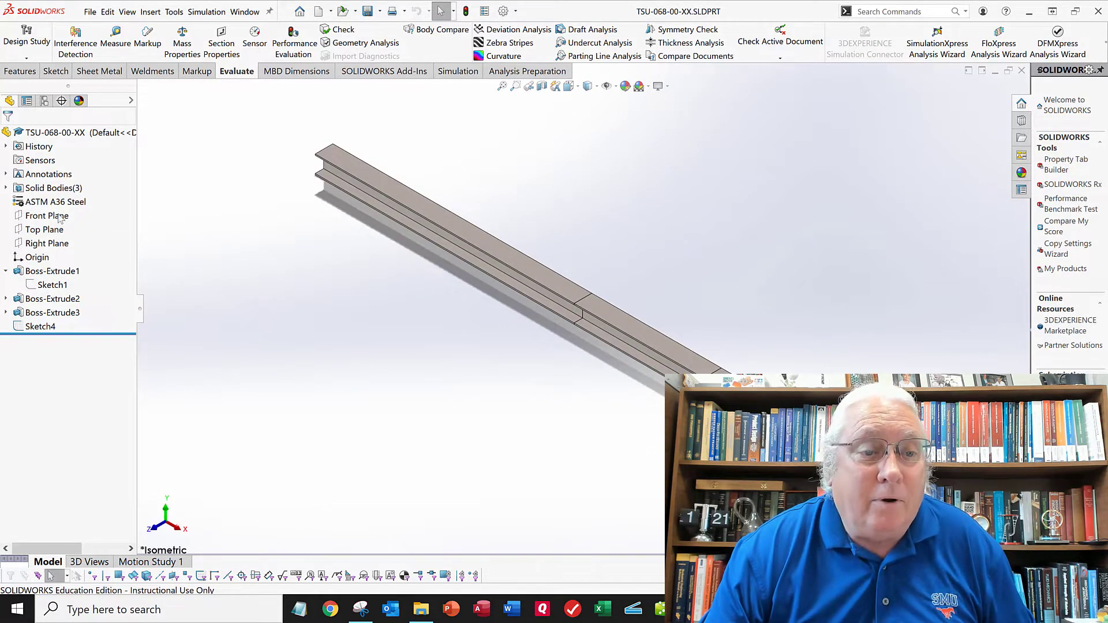
pyautogui.click(6, 188)
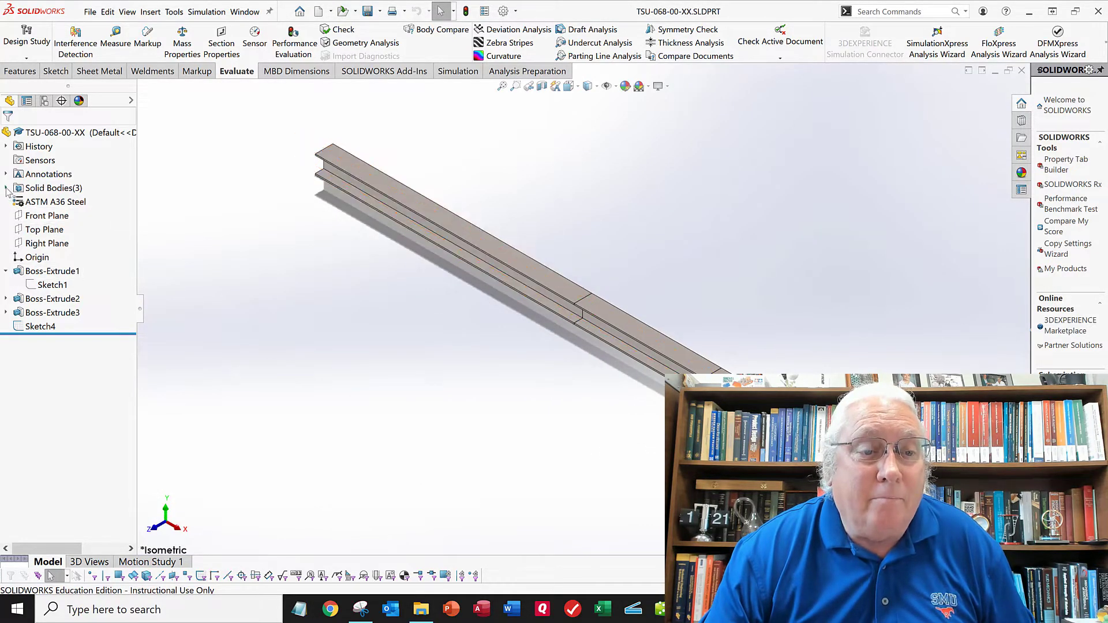
pyautogui.click(54, 203)
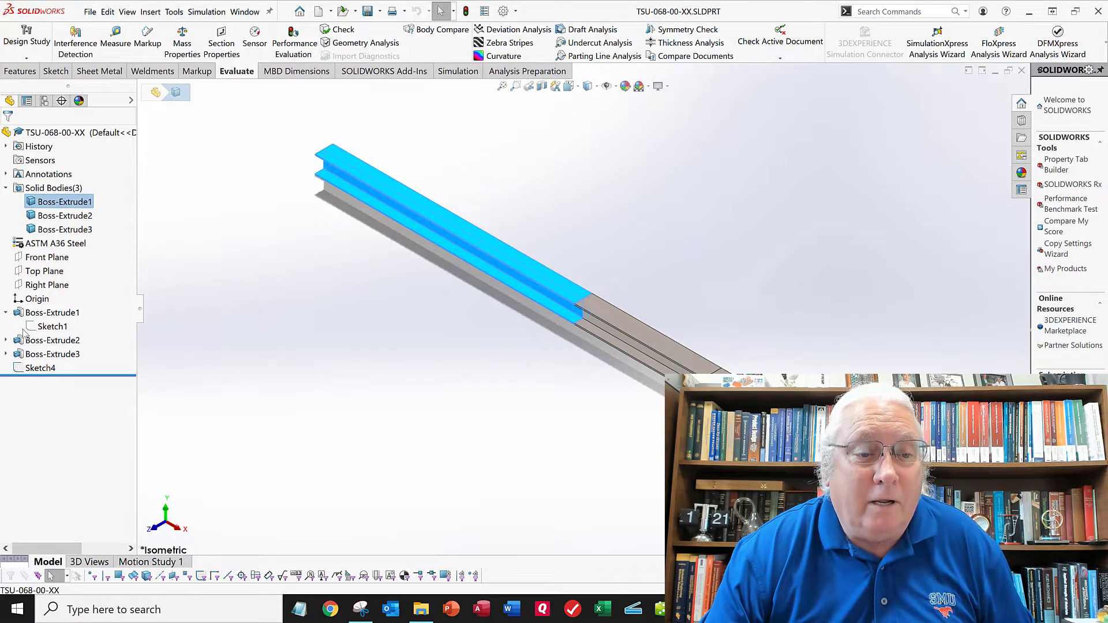
pyautogui.click(32, 341)
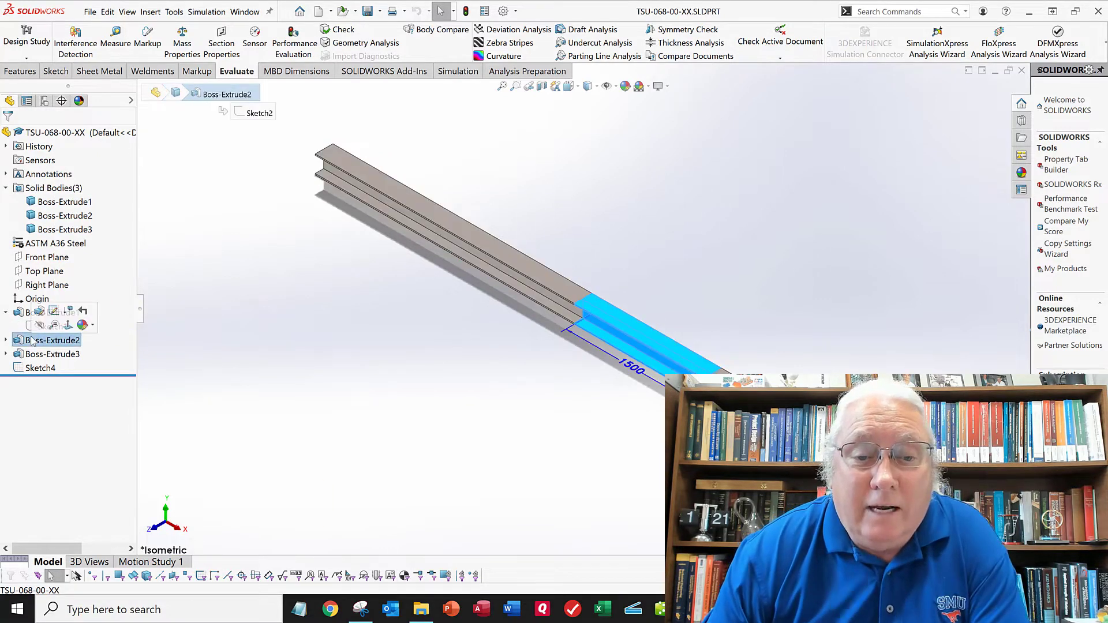
pyautogui.rightClick(32, 340)
pyautogui.click(37, 313)
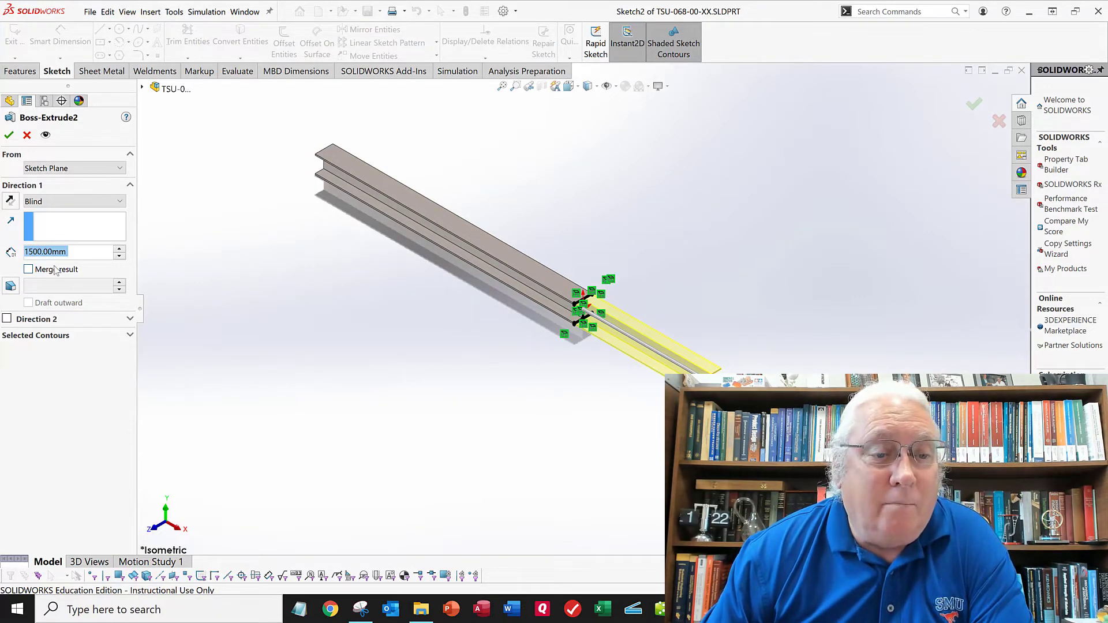
pyautogui.click(26, 135)
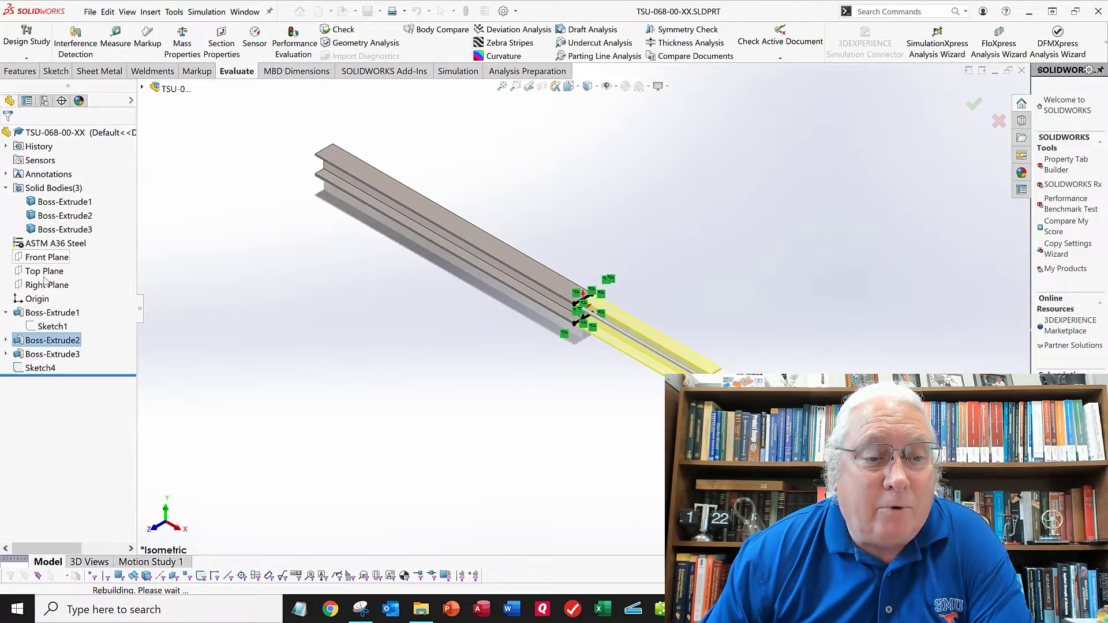
pyautogui.click(44, 314)
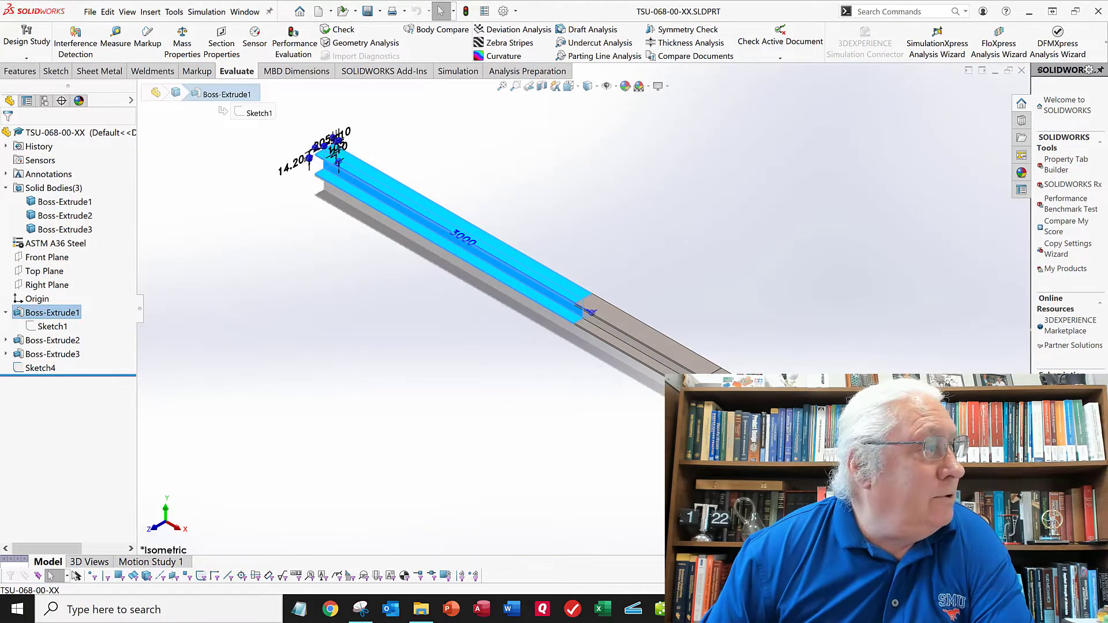
# - Review the beam's load diagram in Snipping Tool, return to the part, and collapse Solid Bodies and Boss-Extrude1 in the feature tree
pyautogui.moveTo(0, 106)
pyautogui.mouseDown()
pyautogui.moveTo(0, 160)
pyautogui.moveTo(487, 89)
pyautogui.mouseUp()
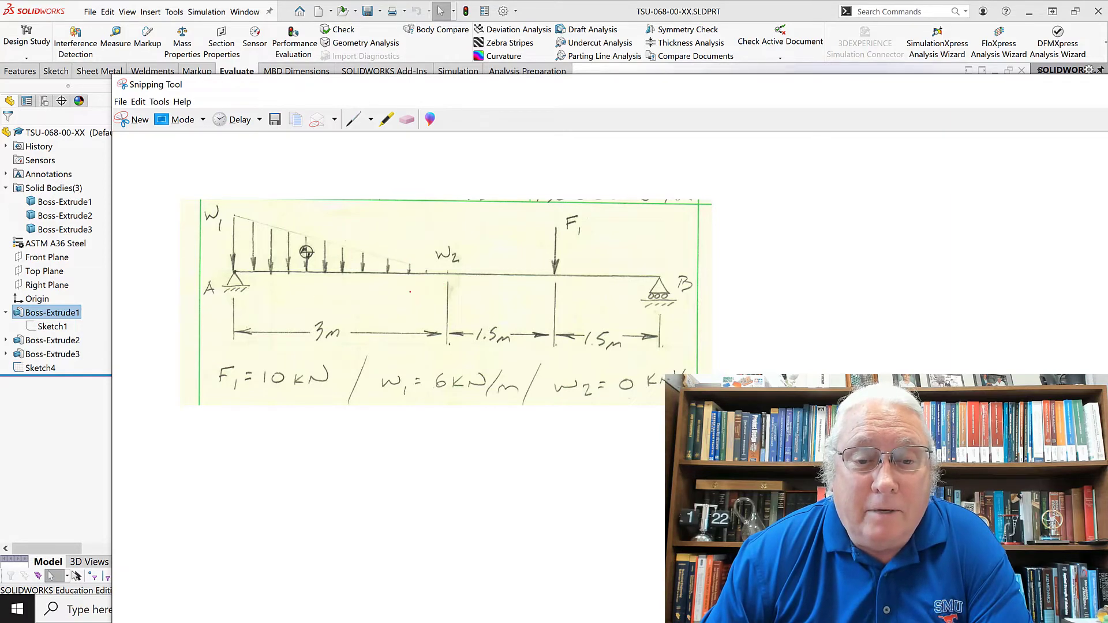
pyautogui.moveTo(995, 87); pyautogui.dragTo(1107, 107)
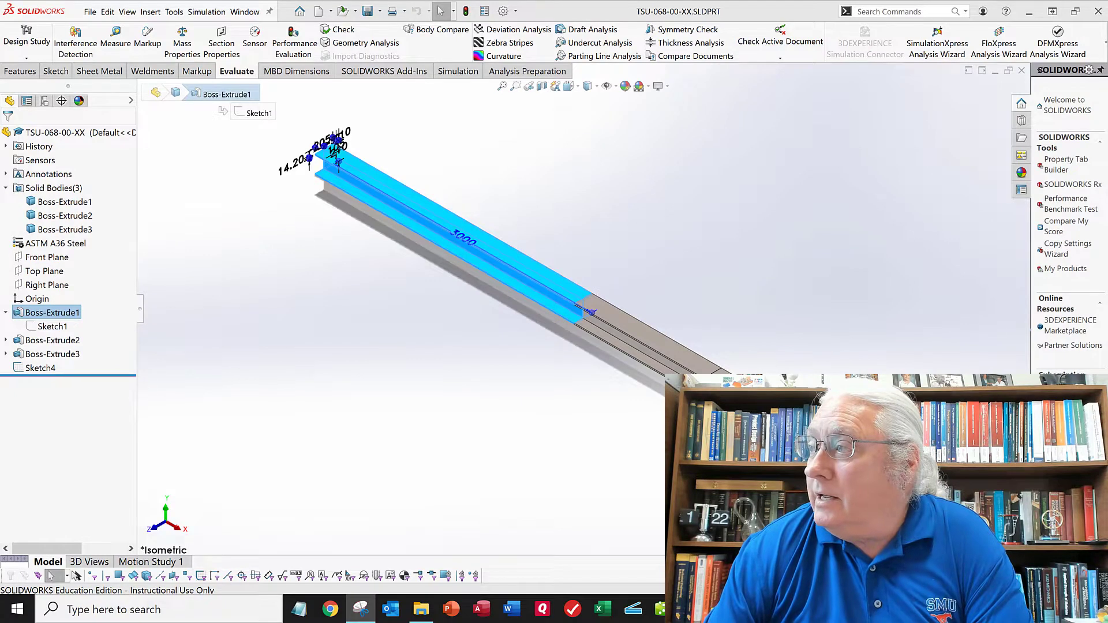
pyautogui.click(431, 199)
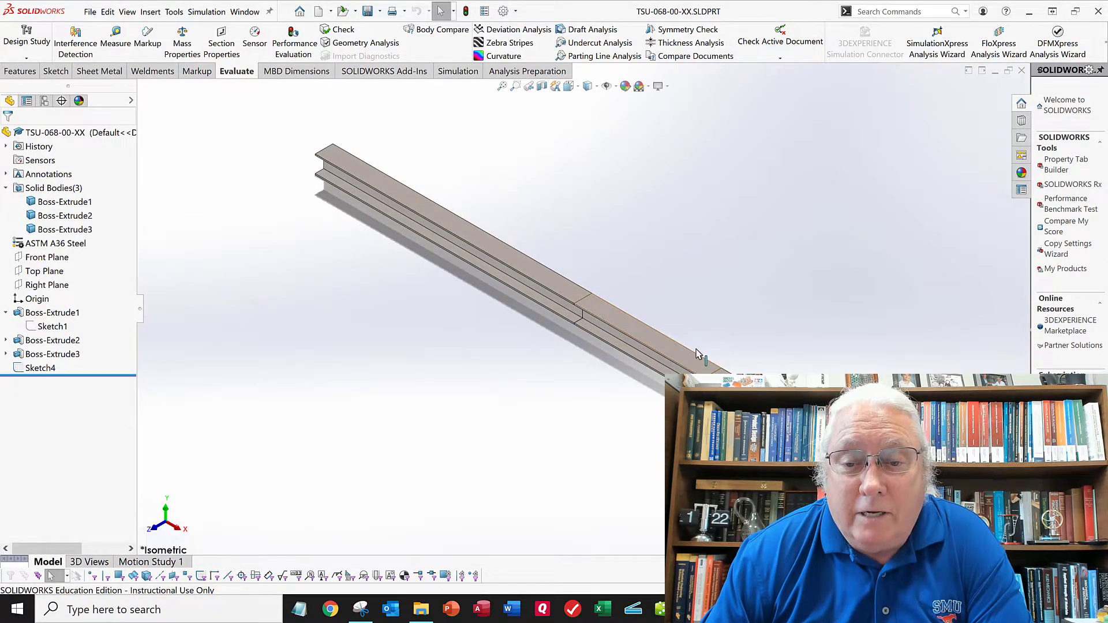
pyautogui.moveTo(697, 354); pyautogui.dragTo(559, 351, button='middle')
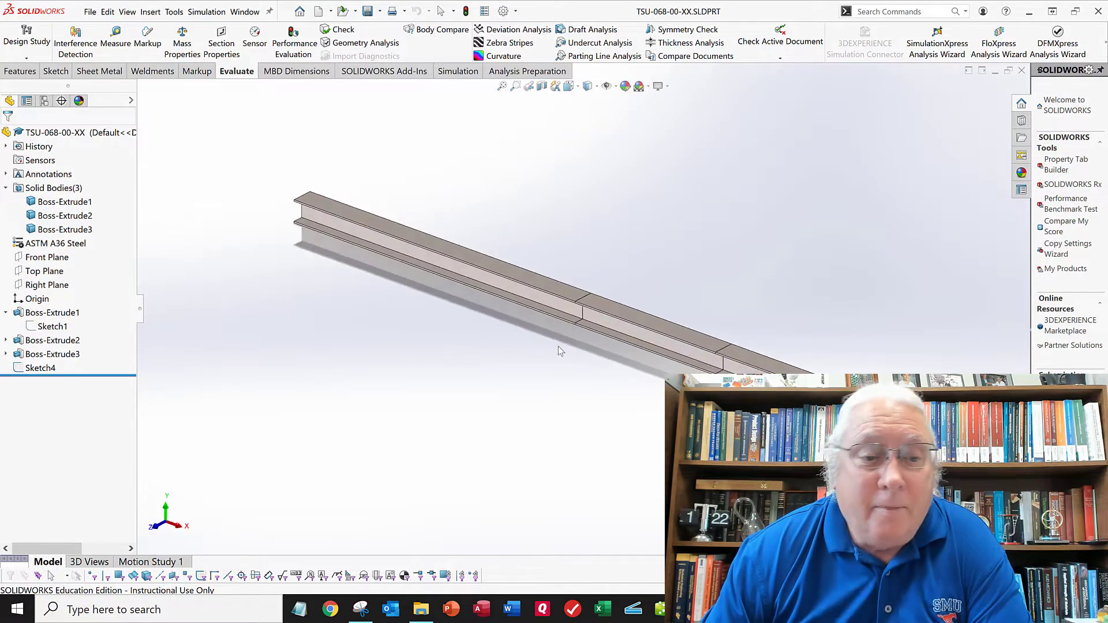
pyautogui.click(6, 189)
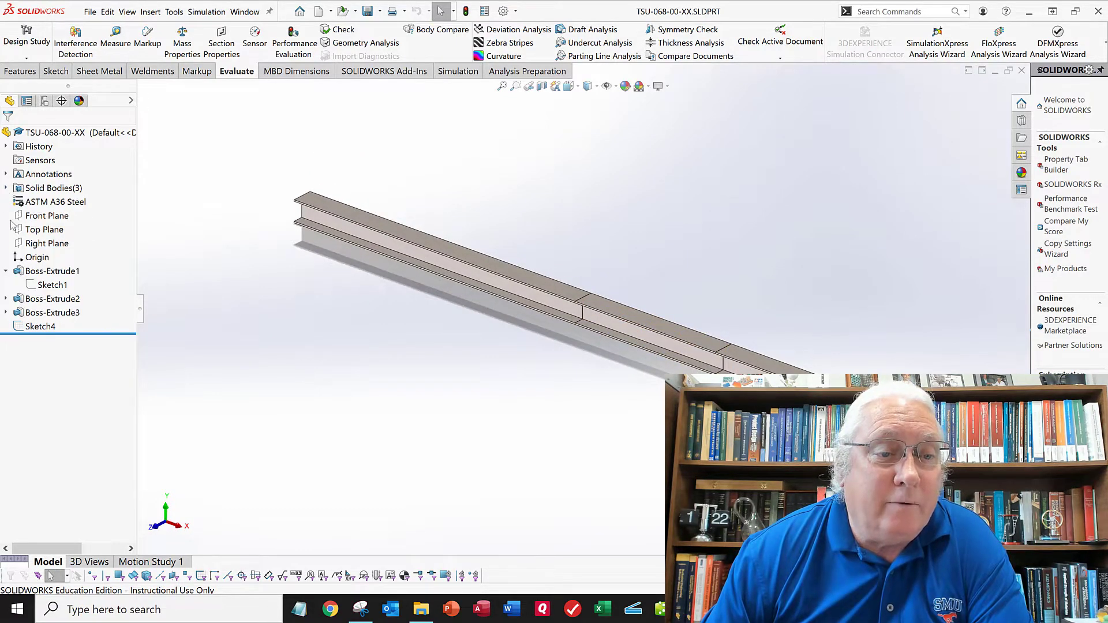
pyautogui.click(6, 272)
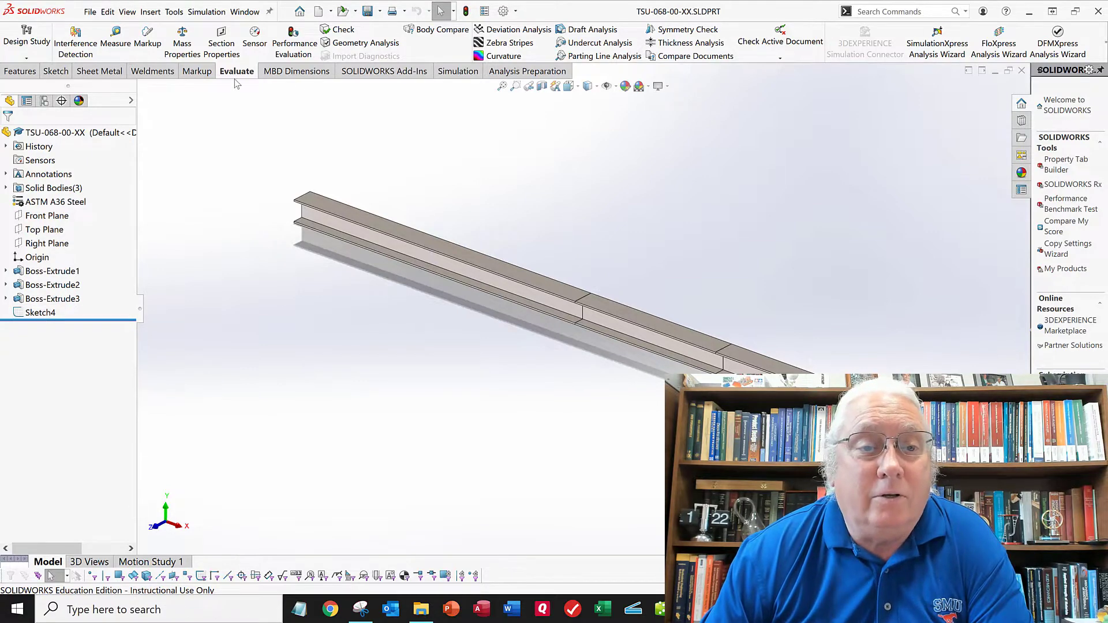
# - Show the Simulation commands and look up where SOLIDWORKS add-ins are managed
pyautogui.click(457, 72)
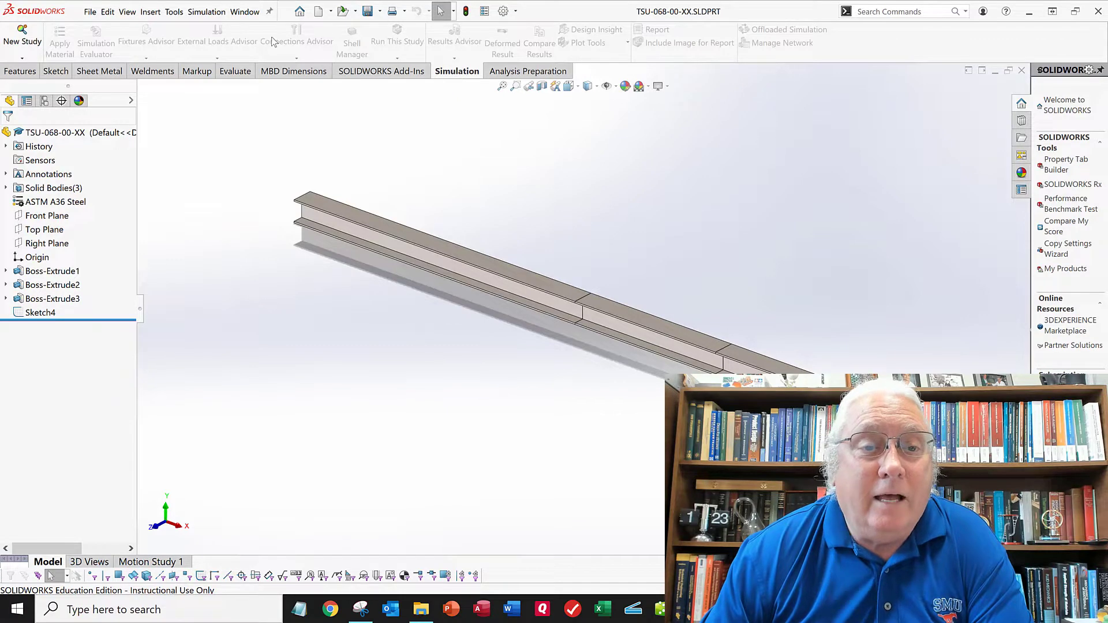
pyautogui.click(174, 11)
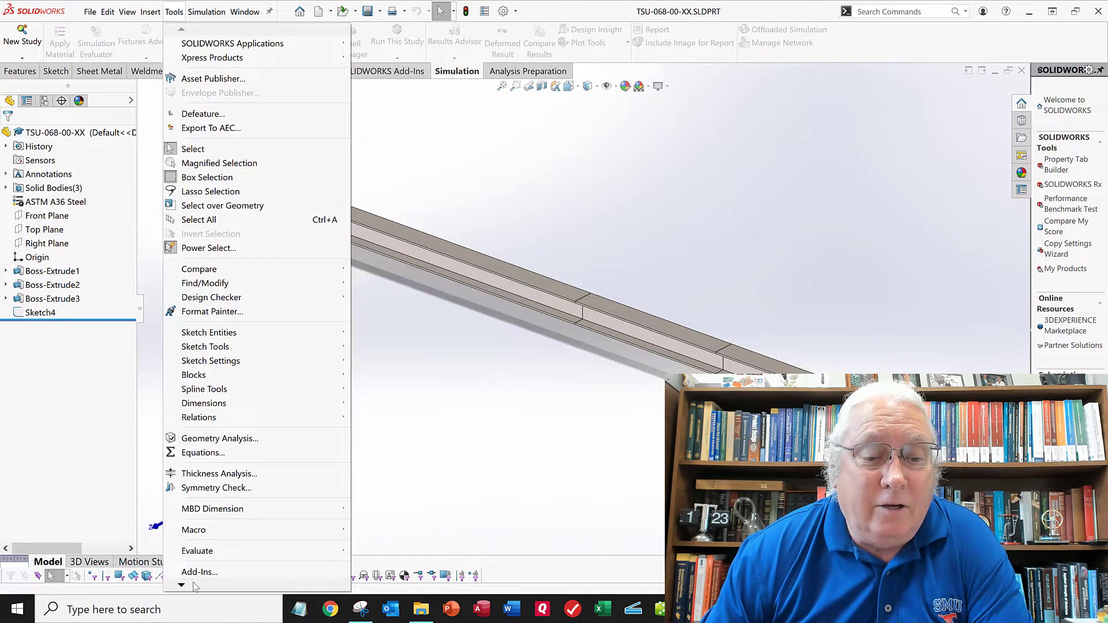
pyautogui.click(518, 400)
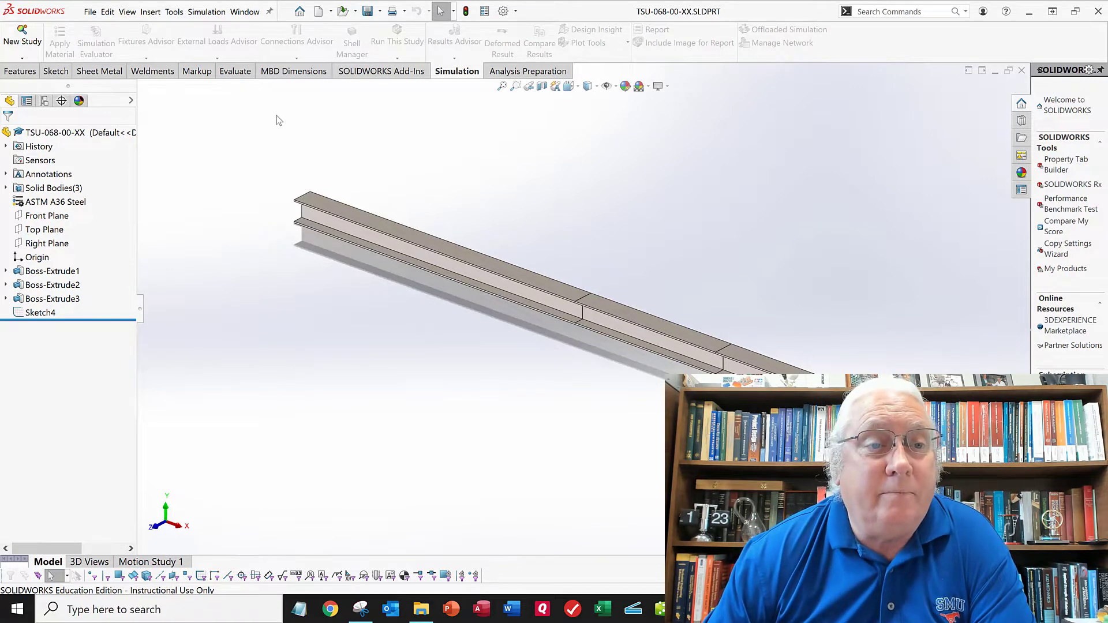
# - Create a static simulation study named shear_moment_01
pyautogui.click(23, 50)
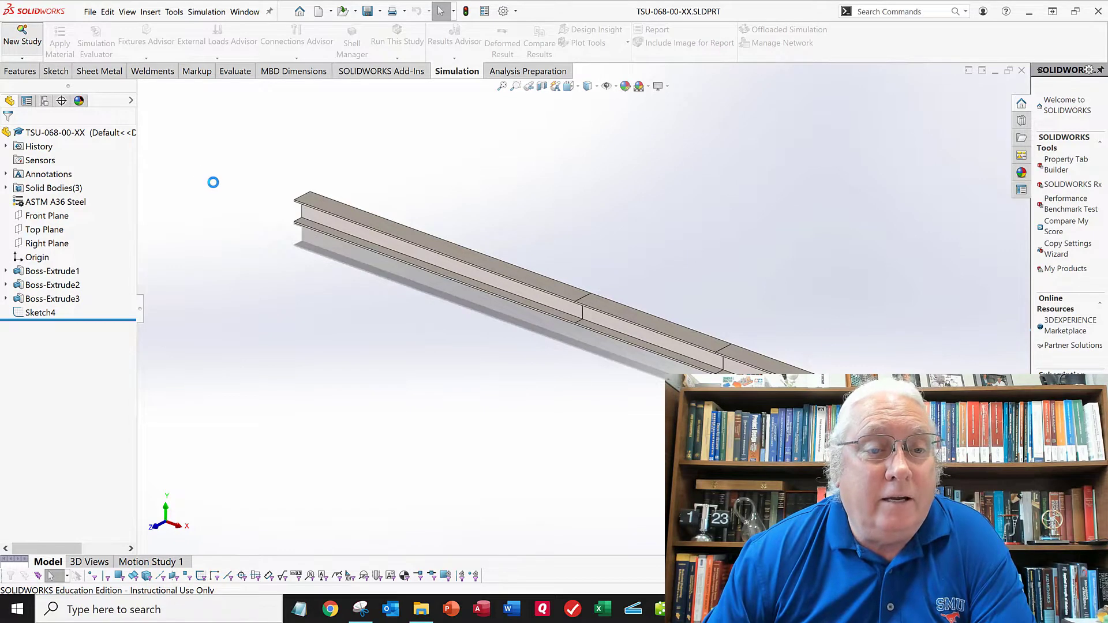
pyautogui.click(57, 219)
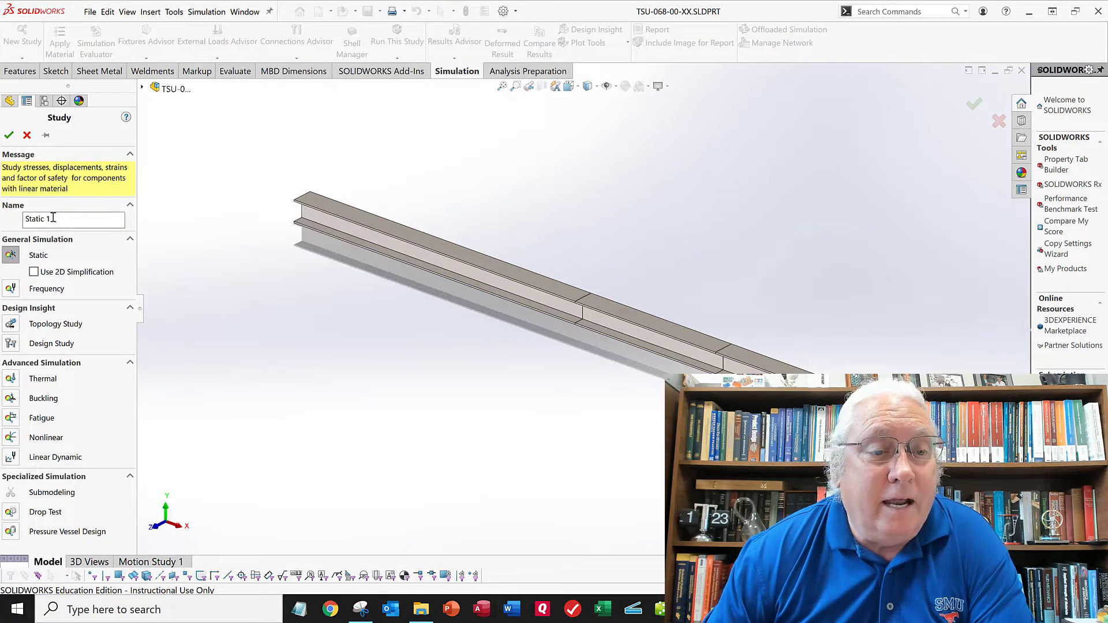
pyautogui.moveTo(54, 219); pyautogui.dragTo(1, 218)
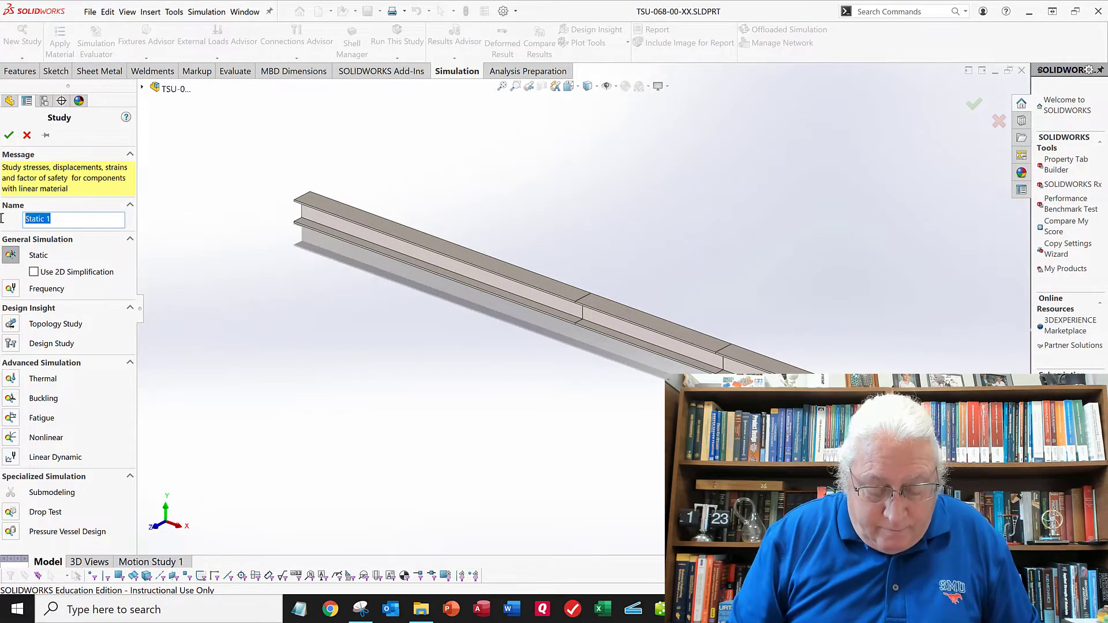
pyautogui.write('shear')
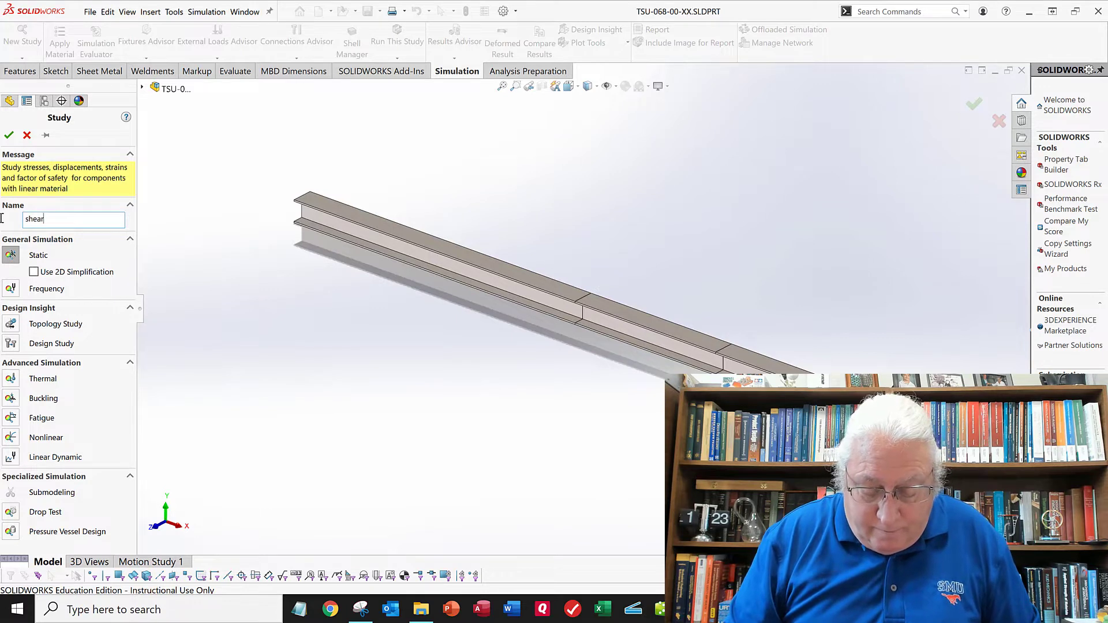
pyautogui.write('_moment_0')
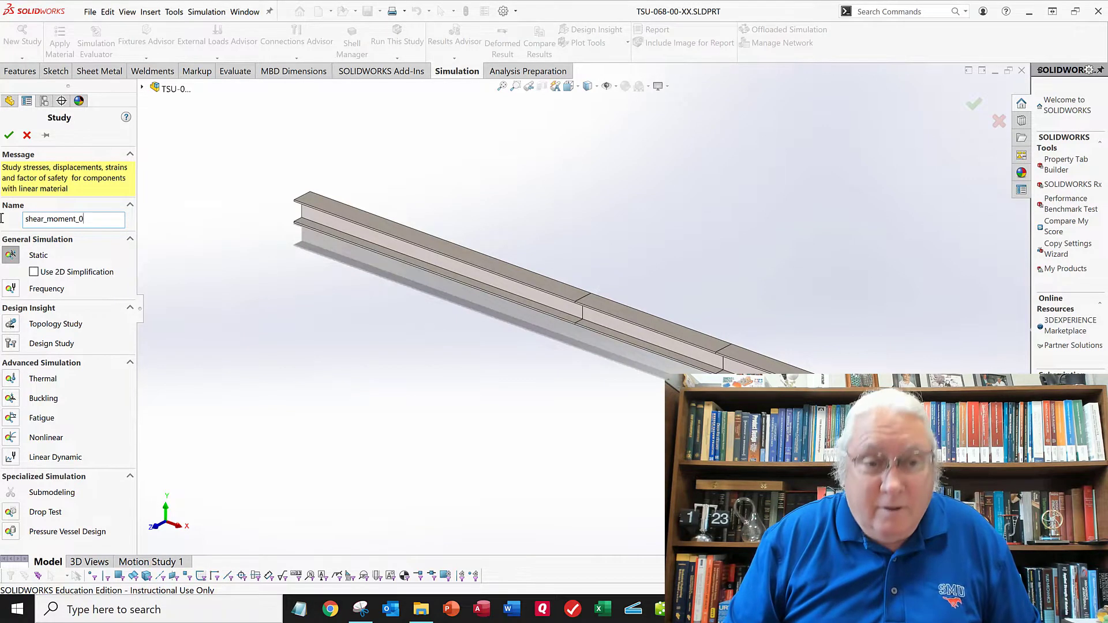
pyautogui.write('1')
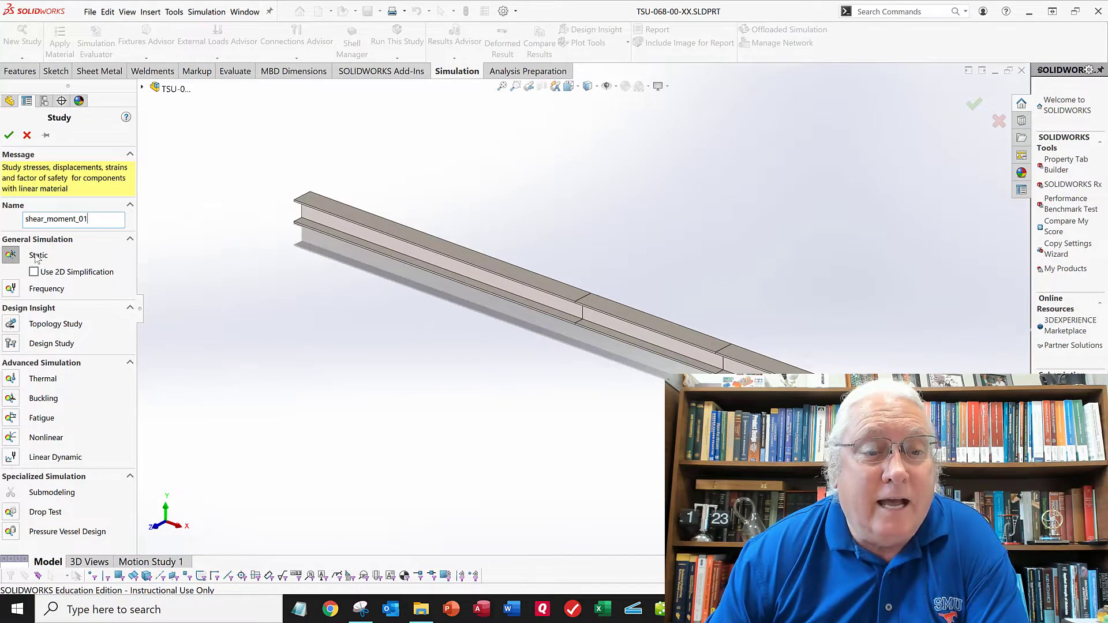
pyautogui.click(9, 135)
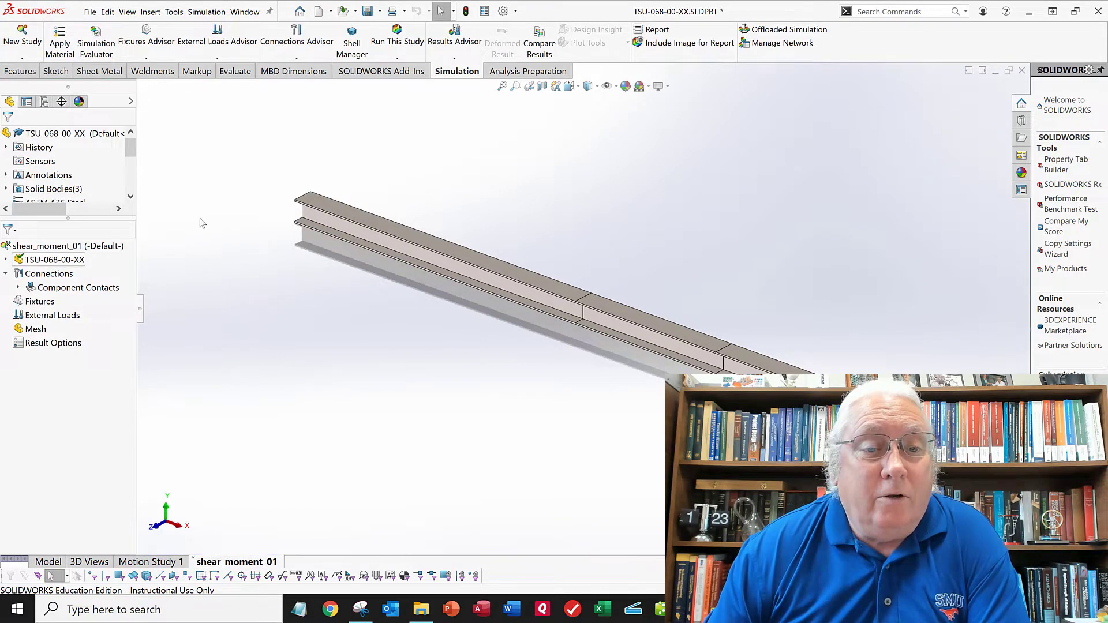
# - Collapse the study's connections and expand its part to check the material applied to the solid bodies
pyautogui.moveTo(233, 226)
pyautogui.mouseDown(button='middle')
pyautogui.moveTo(223, 230)
pyautogui.moveTo(236, 218)
pyautogui.mouseUp(button='middle')
pyautogui.press('Escape')
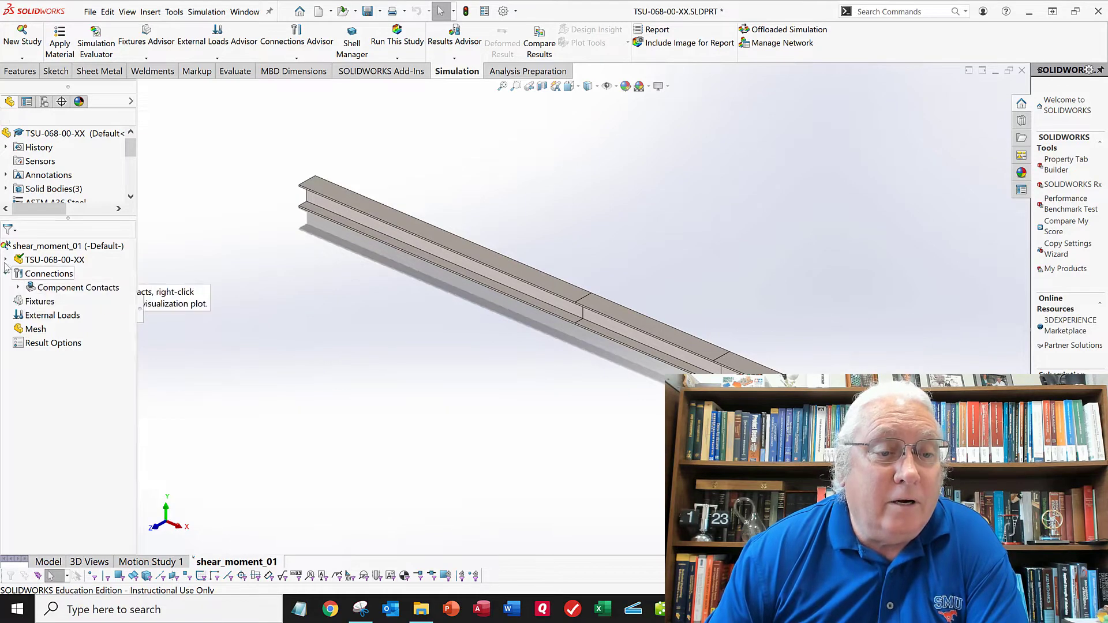
pyautogui.click(6, 274)
pyautogui.doubleClick(47, 263)
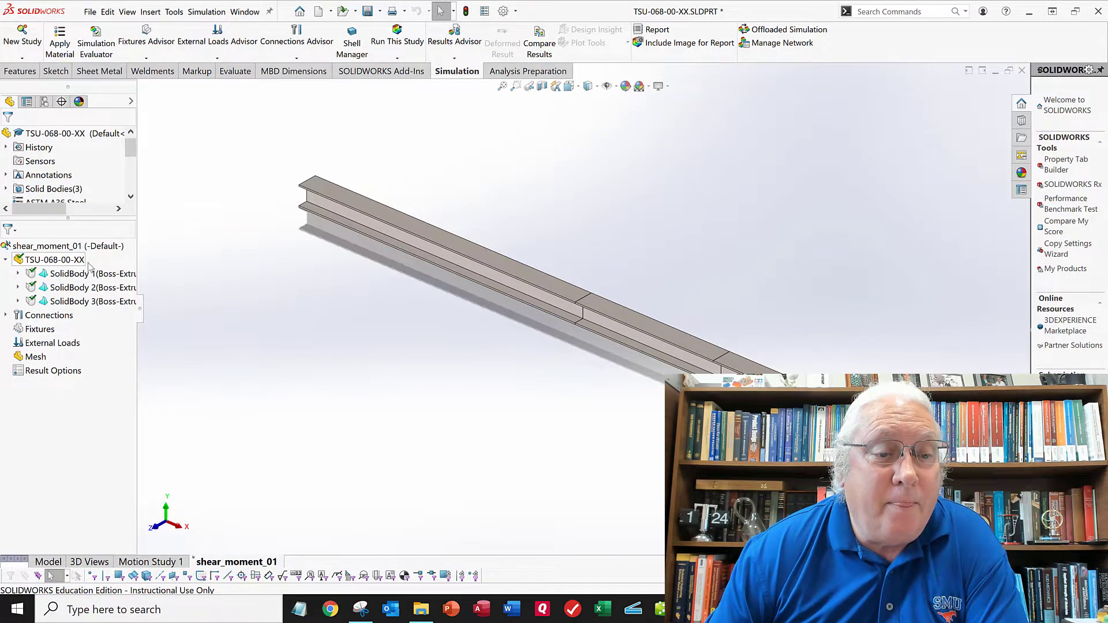
pyautogui.click(87, 274)
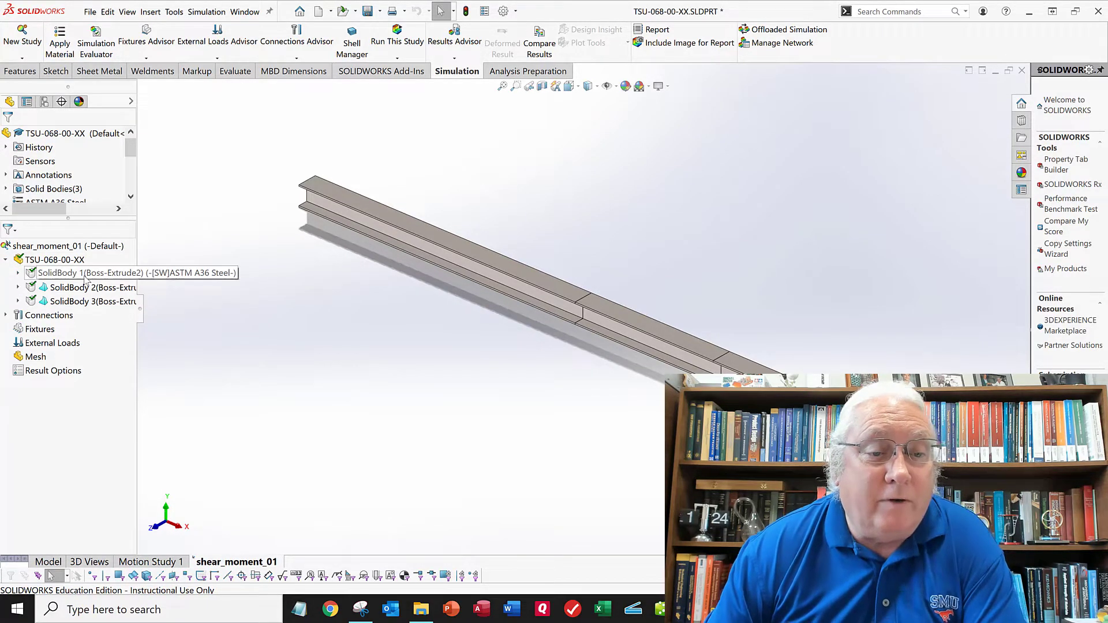
# - Treat all three solid bodies of the part as beams in the study
pyautogui.keyDown('shift'); pyautogui.click(81, 302); pyautogui.keyUp('shift')
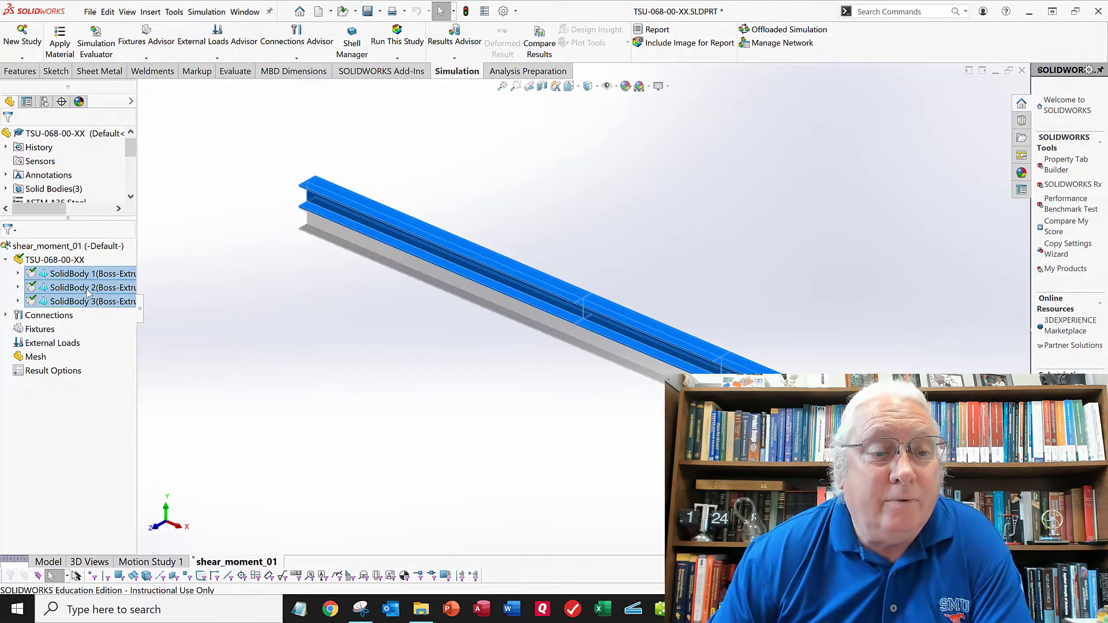
pyautogui.rightClick(87, 291)
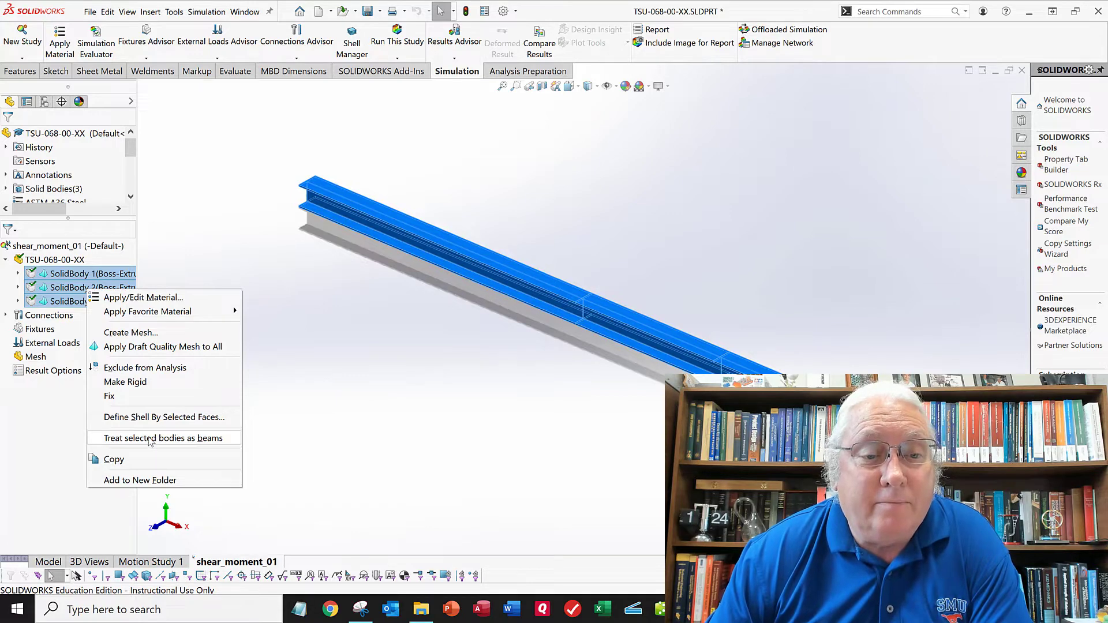
pyautogui.click(149, 441)
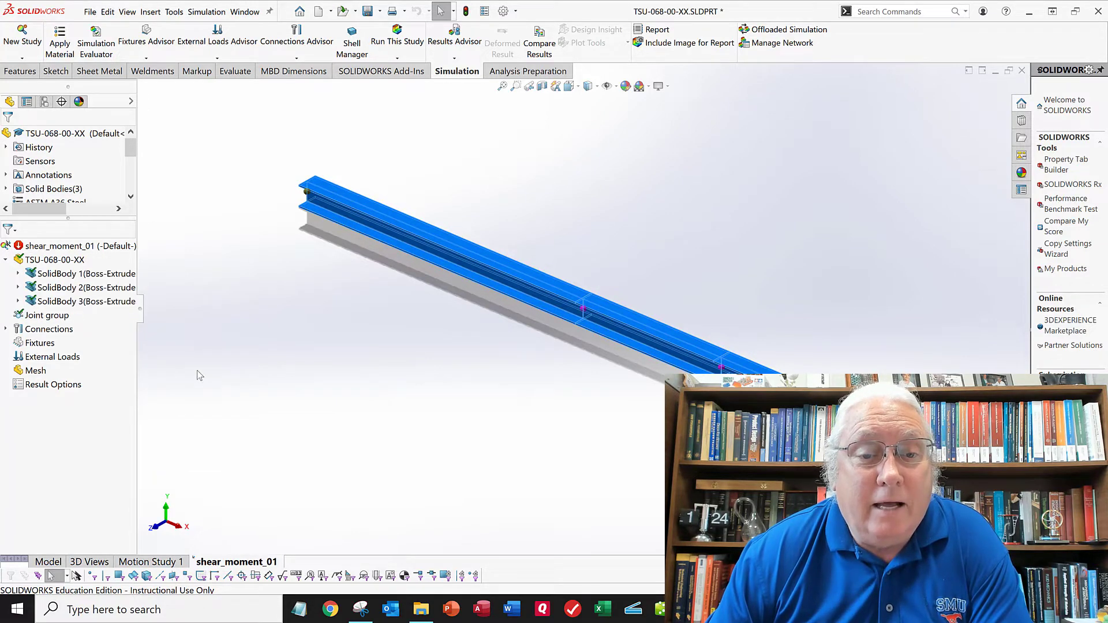
# - Edit the study's joint group and accept the joints for all beams with clearance equal to zero (touching)
pyautogui.moveTo(278, 291); pyautogui.dragTo(279, 281, button='middle')
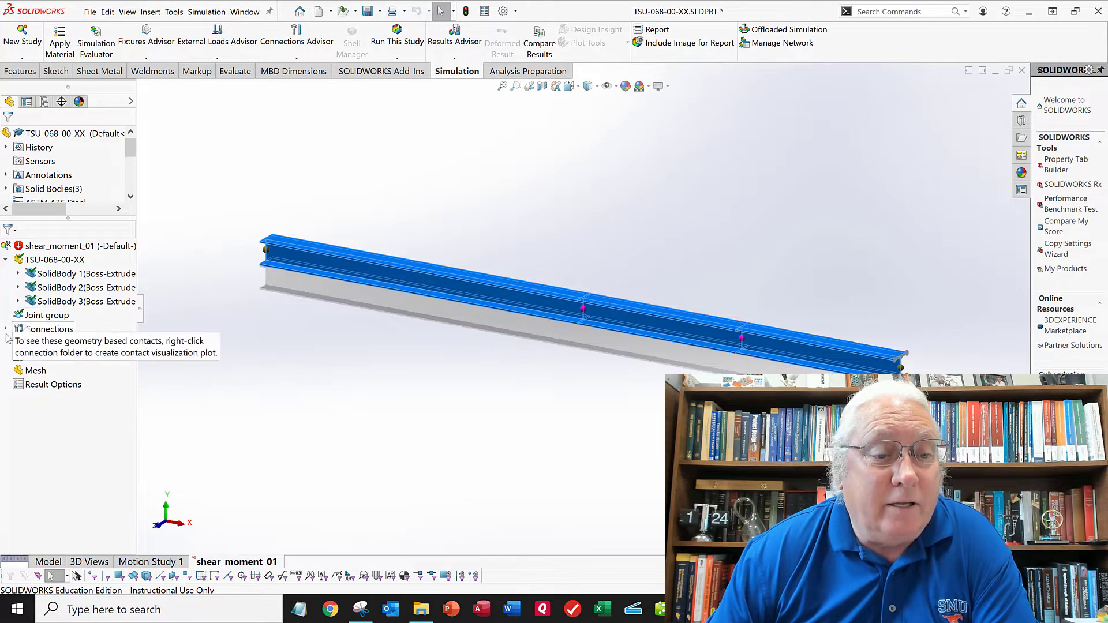
pyautogui.click(28, 317)
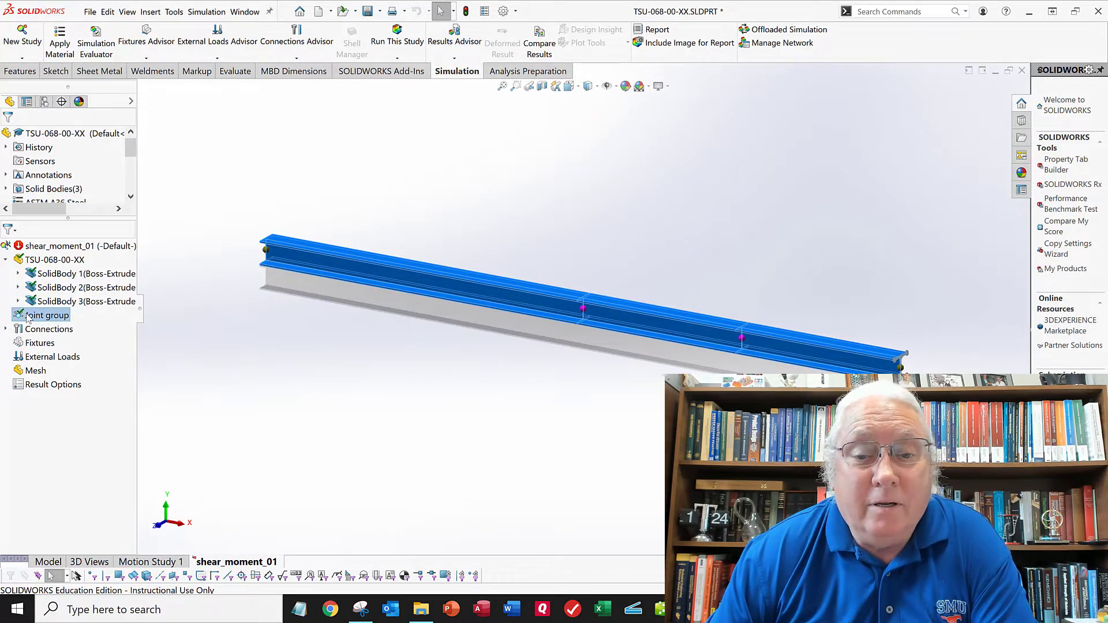
pyautogui.rightClick(27, 318)
pyautogui.click(50, 343)
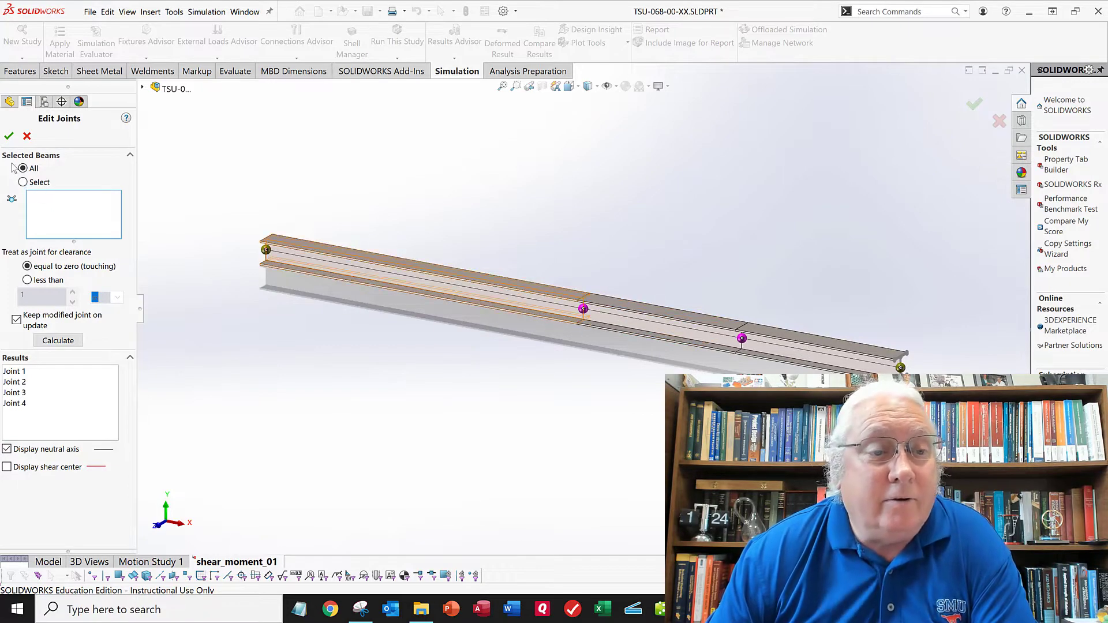
pyautogui.click(8, 136)
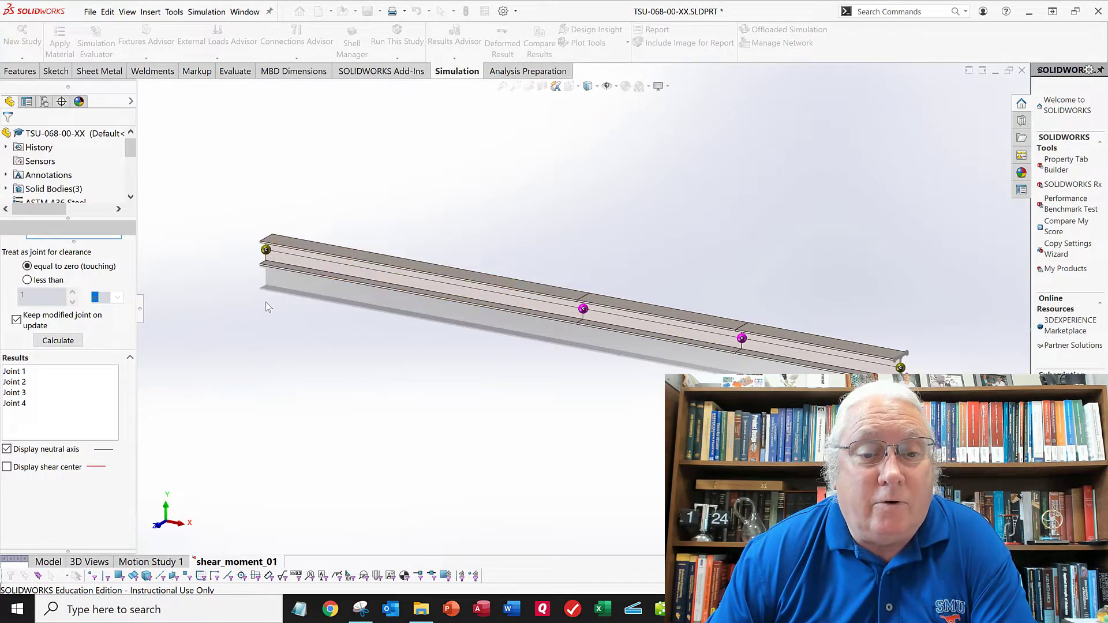
# - Examine the joints along the beam and review the joint group's settings again
pyautogui.moveTo(279, 316); pyautogui.dragTo(276, 307, button='middle')
pyautogui.scroll(-1, 276, 307)
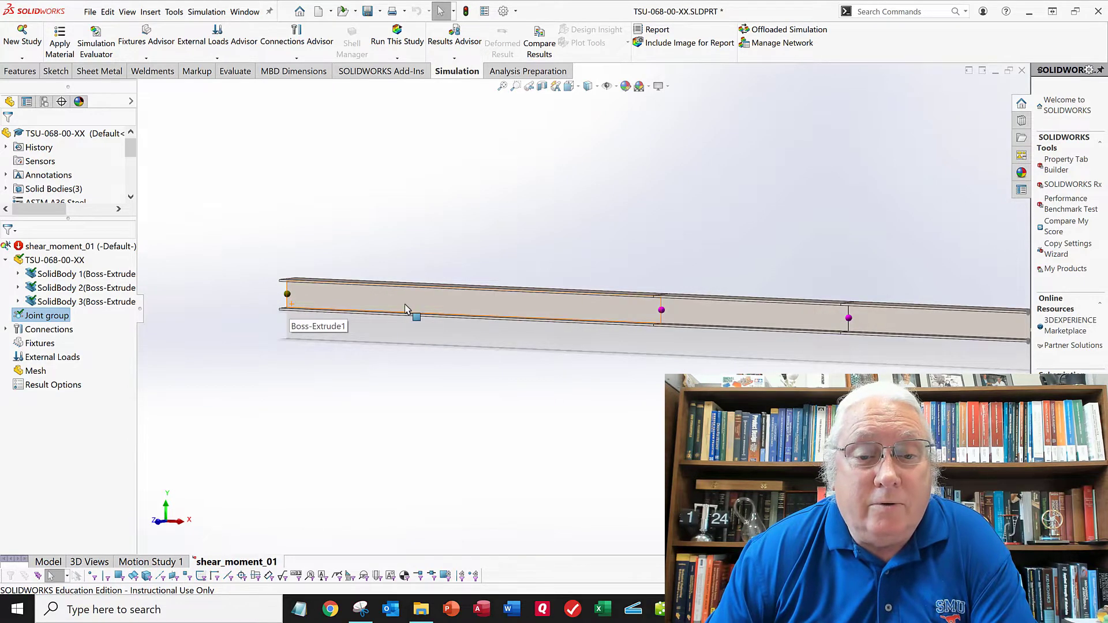
pyautogui.scroll(1, 410, 375)
pyautogui.moveTo(413, 381)
pyautogui.mouseDown(button='middle')
pyautogui.moveTo(401, 379)
pyautogui.moveTo(398, 393)
pyautogui.mouseUp(button='middle')
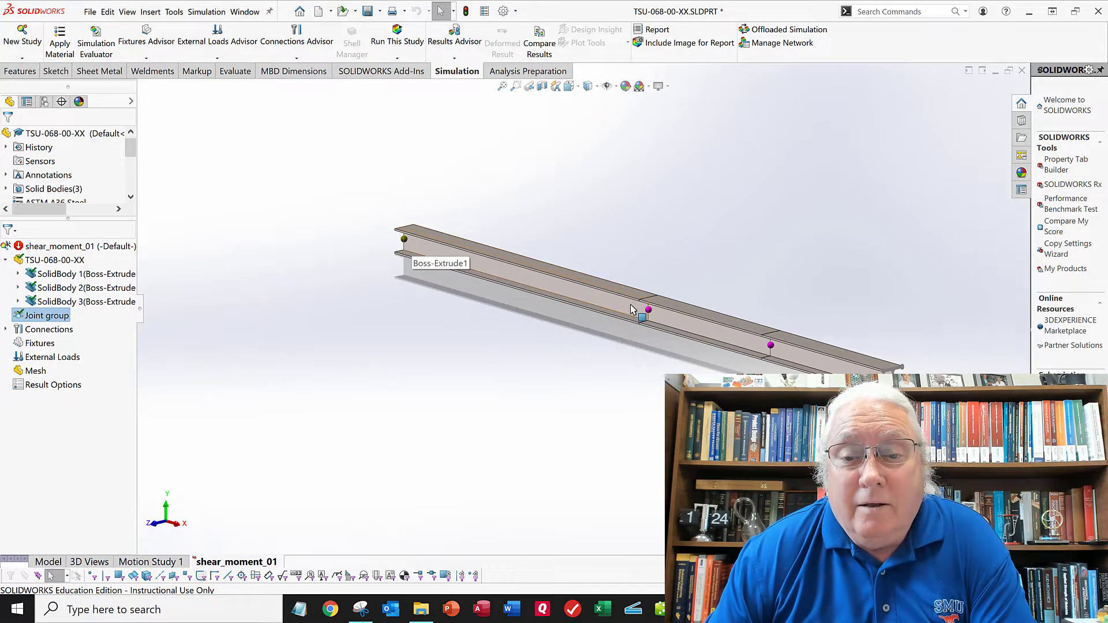
pyautogui.scroll(-2, 433, 277)
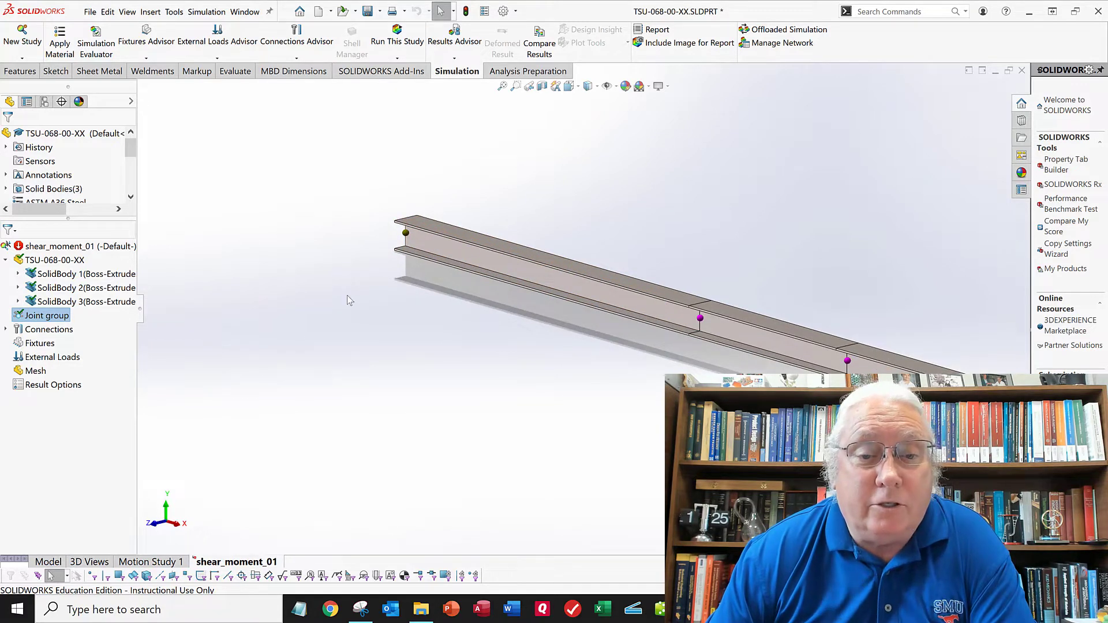
pyautogui.rightClick(50, 317)
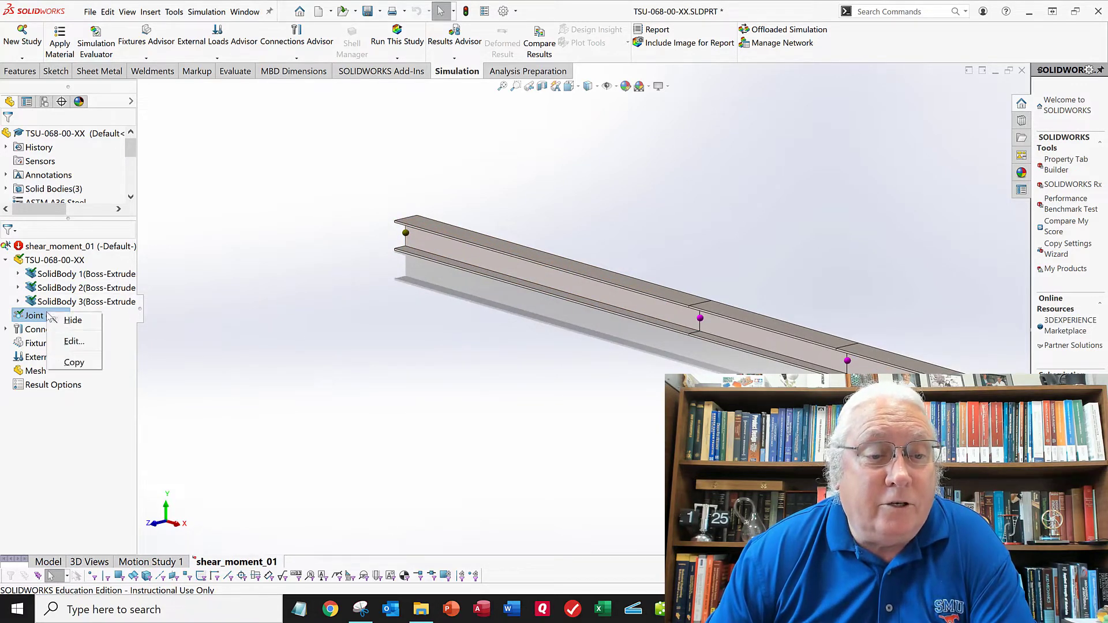
pyautogui.click(79, 340)
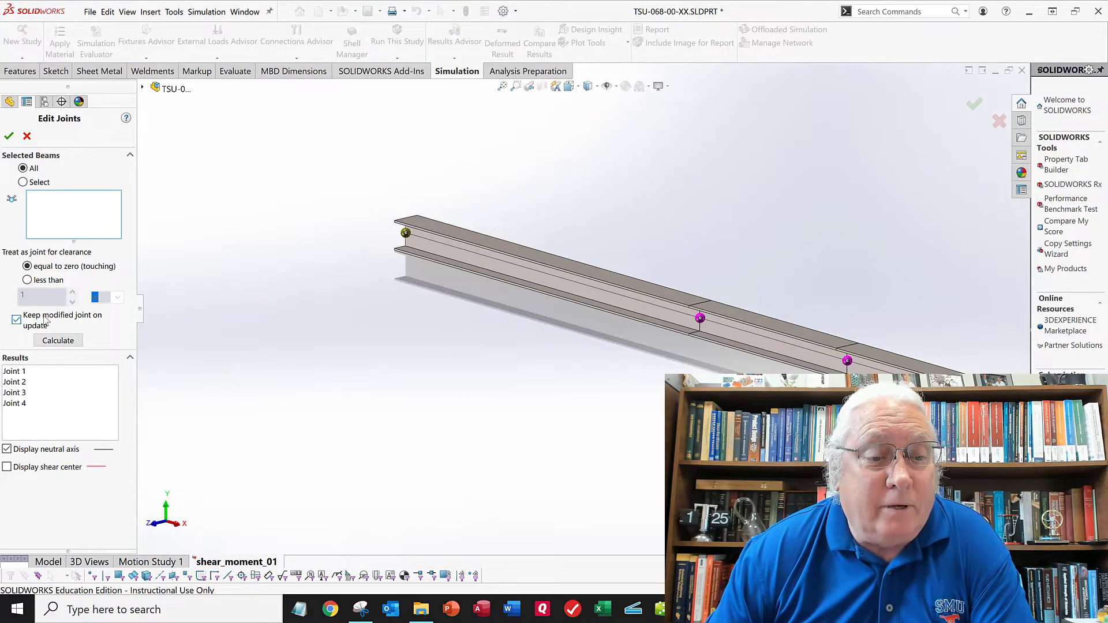
pyautogui.click(9, 136)
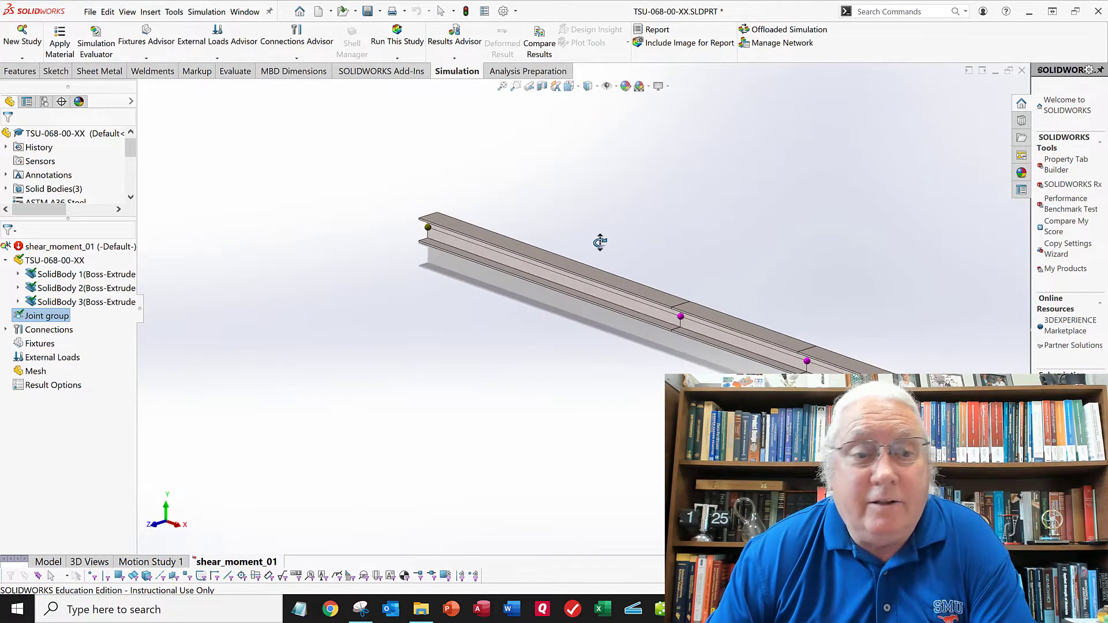
# - Apply ASTM A36 Steel as the study material
pyautogui.click(60, 51)
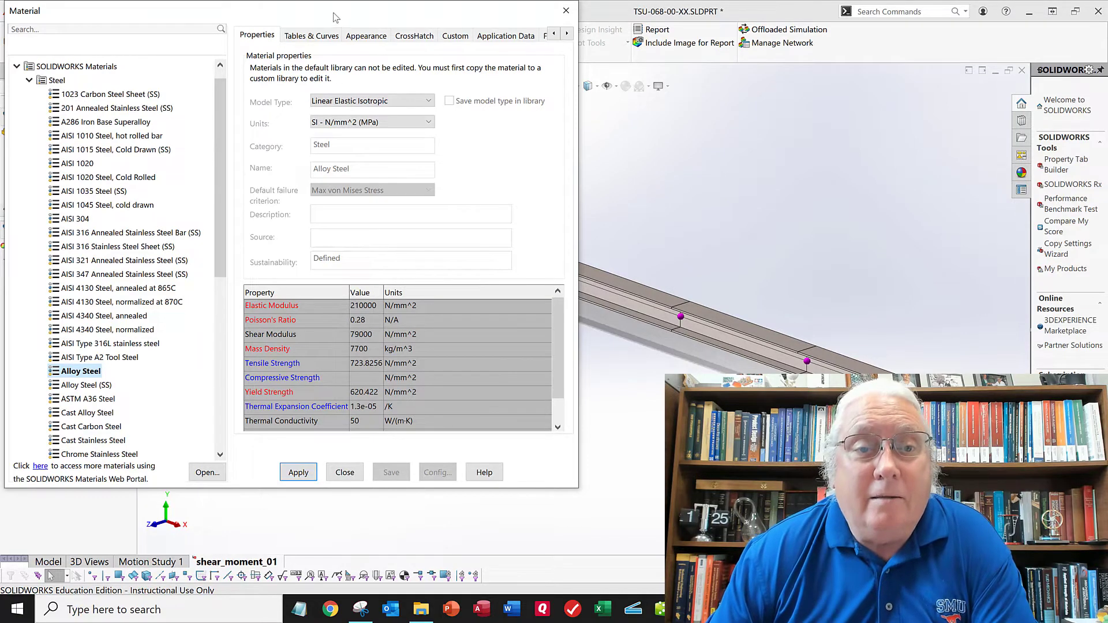
pyautogui.moveTo(334, 18); pyautogui.dragTo(632, 53)
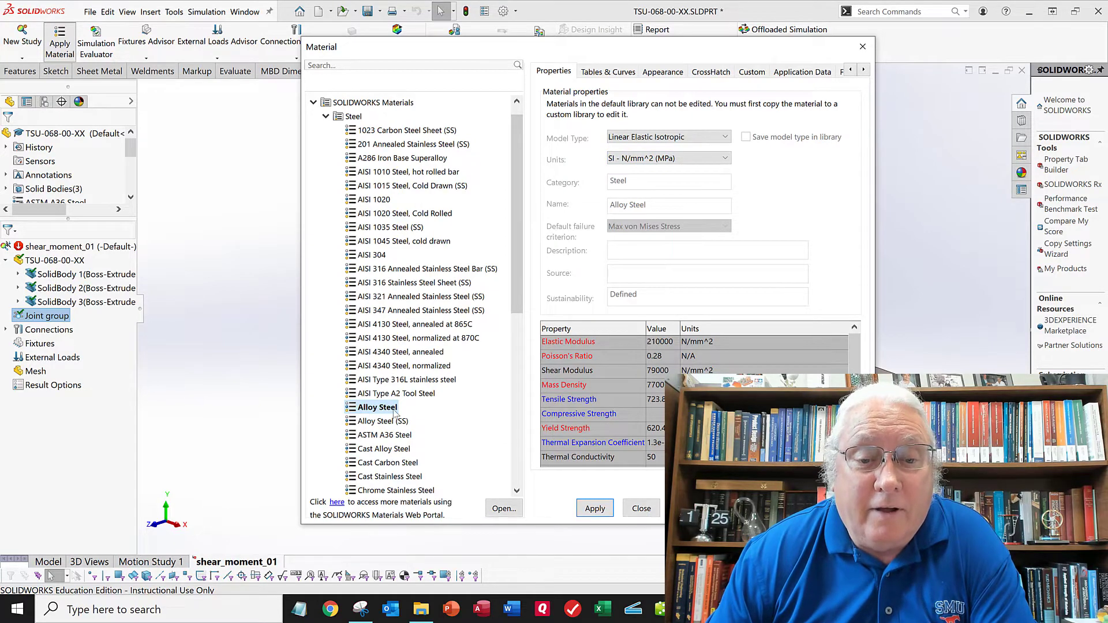
pyautogui.click(384, 435)
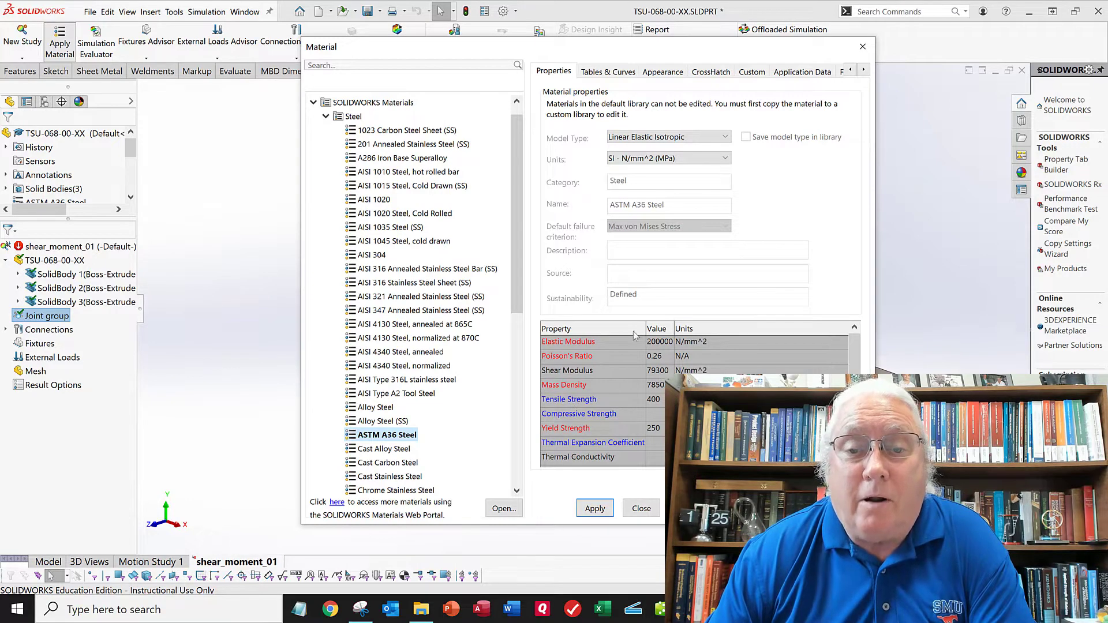
pyautogui.click(595, 509)
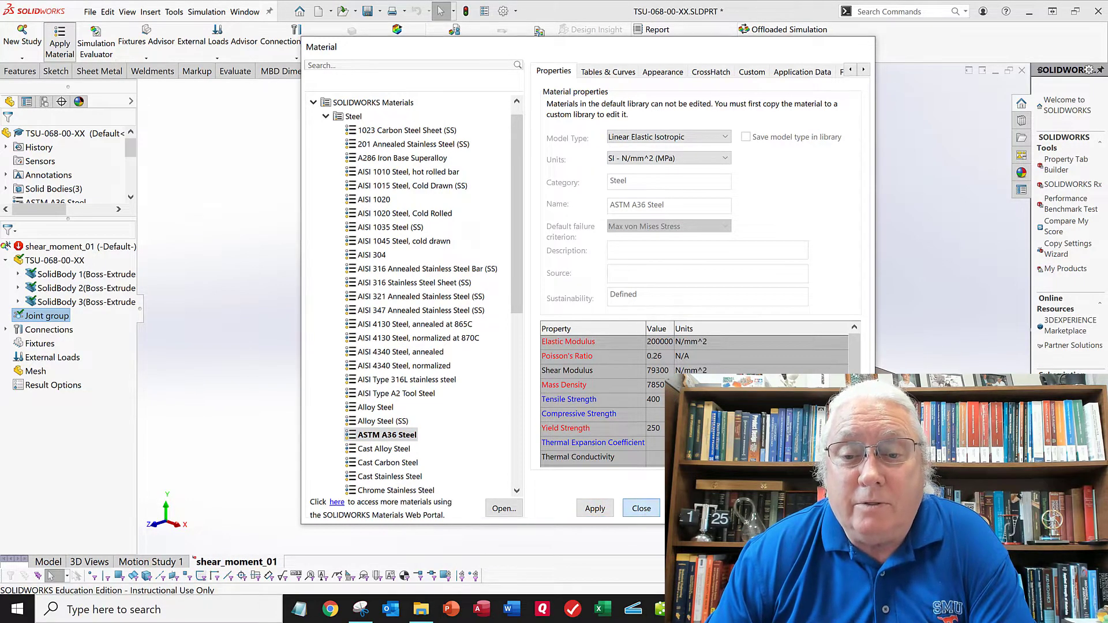
pyautogui.click(642, 509)
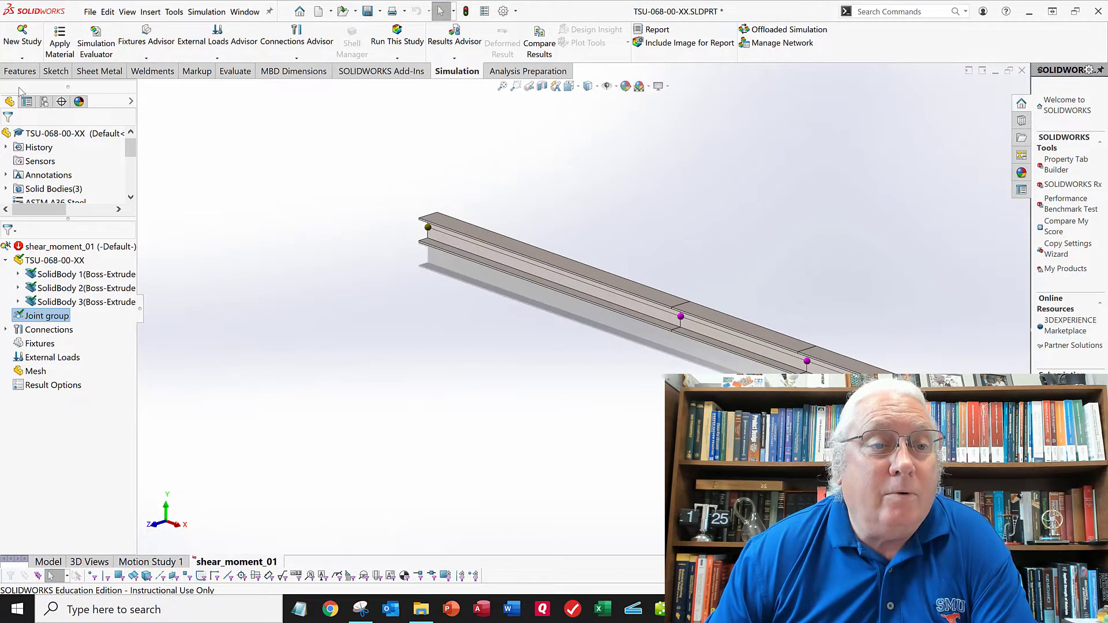
# - Start a Fixed Geometry fixture and circle support A in red on the load diagram in Snipping Tool
pyautogui.click(146, 60)
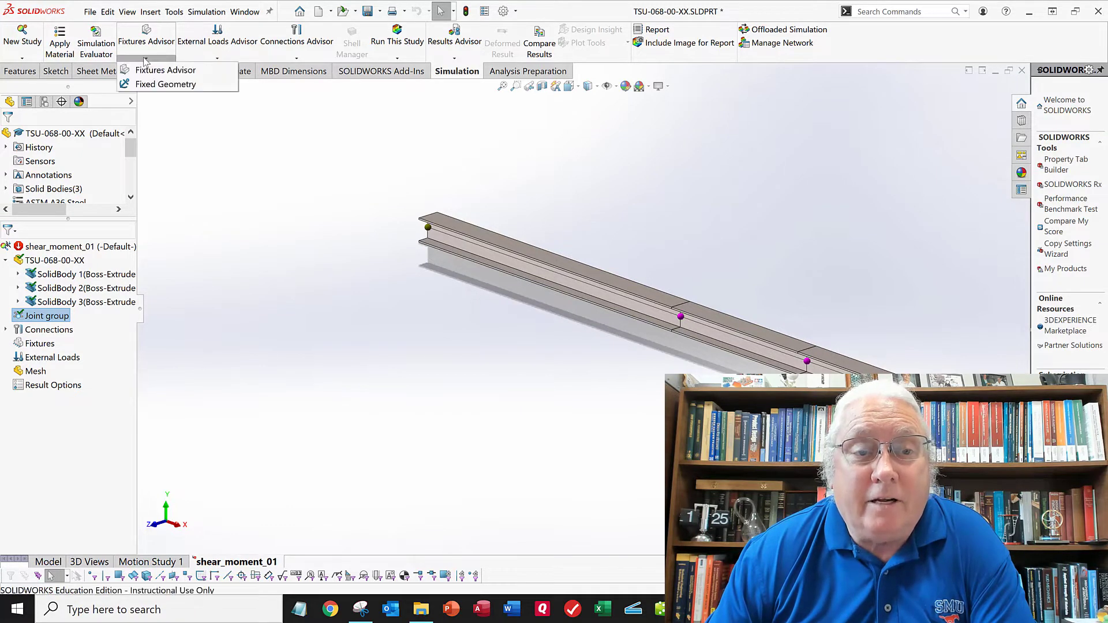
pyautogui.click(151, 87)
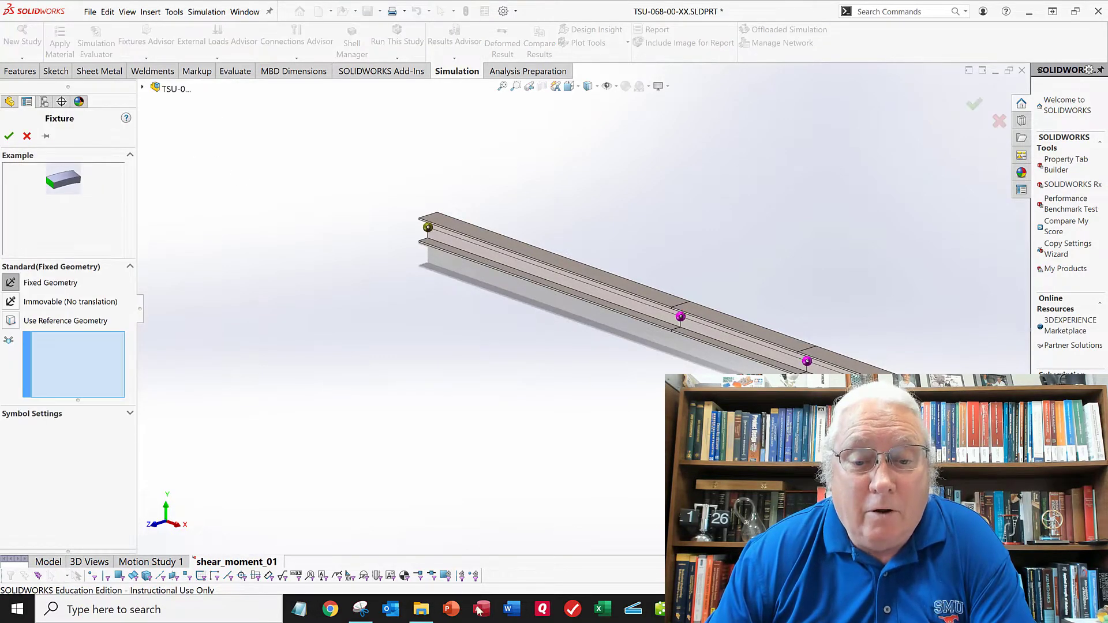
pyautogui.click(695, 609)
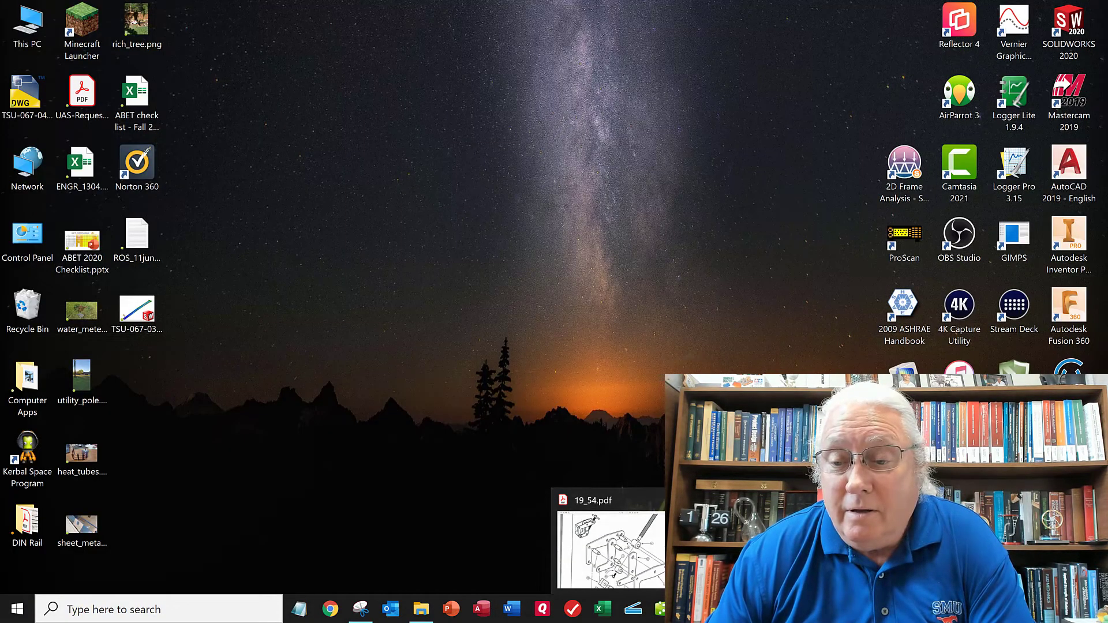
pyautogui.click(750, 548)
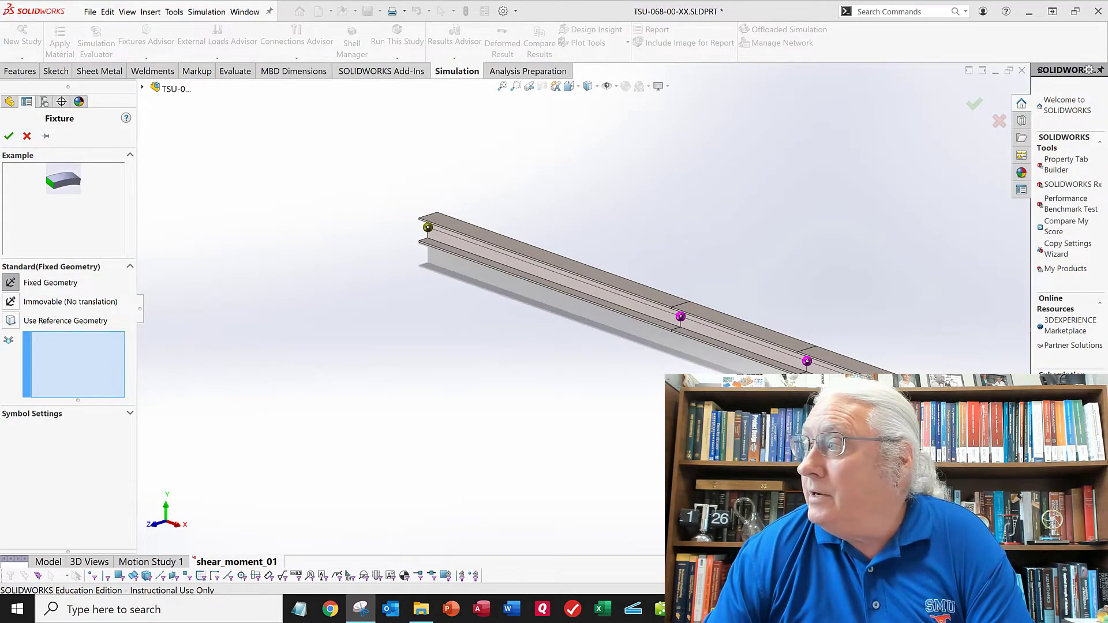
pyautogui.moveTo(1107, 151)
pyautogui.mouseDown()
pyautogui.moveTo(777, 134)
pyautogui.moveTo(543, 105)
pyautogui.mouseUp()
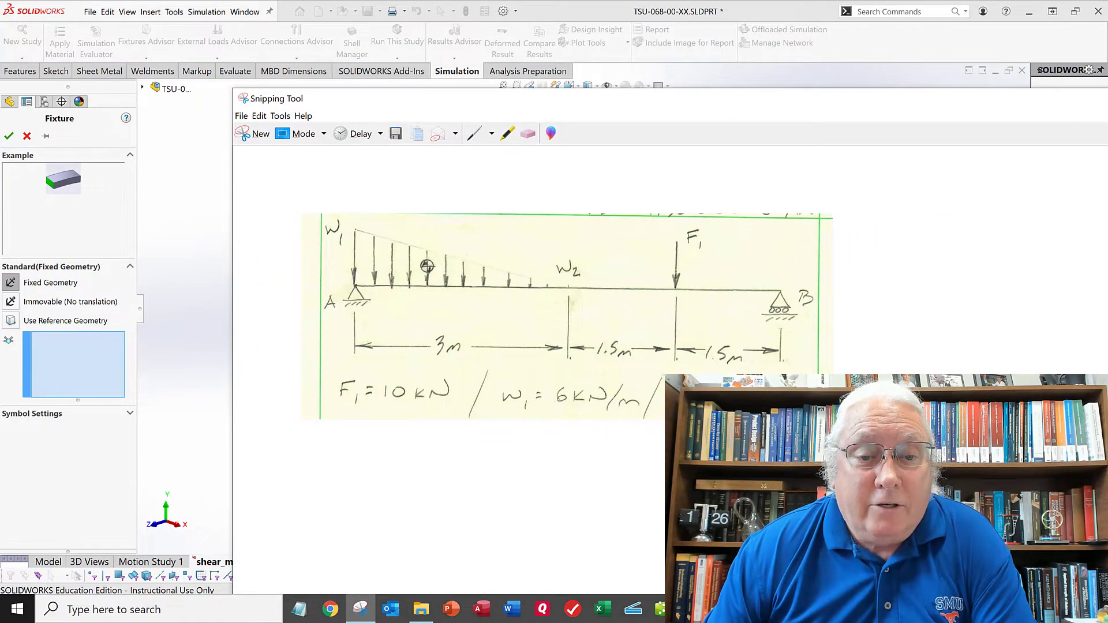
pyautogui.moveTo(341, 281); pyautogui.dragTo(331, 308)
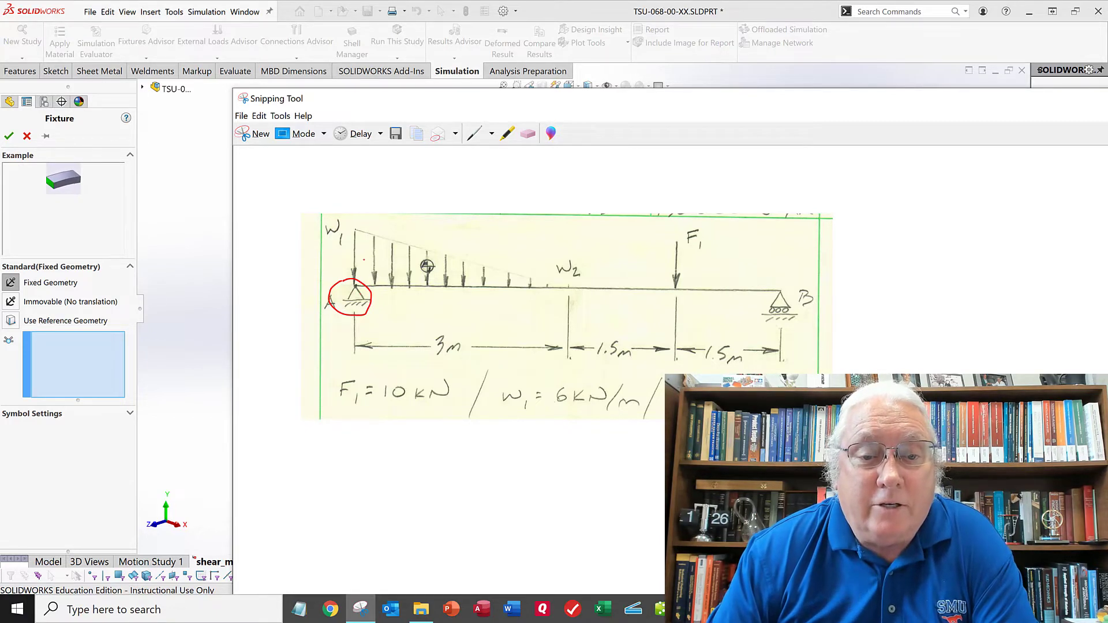
pyautogui.click(736, 16)
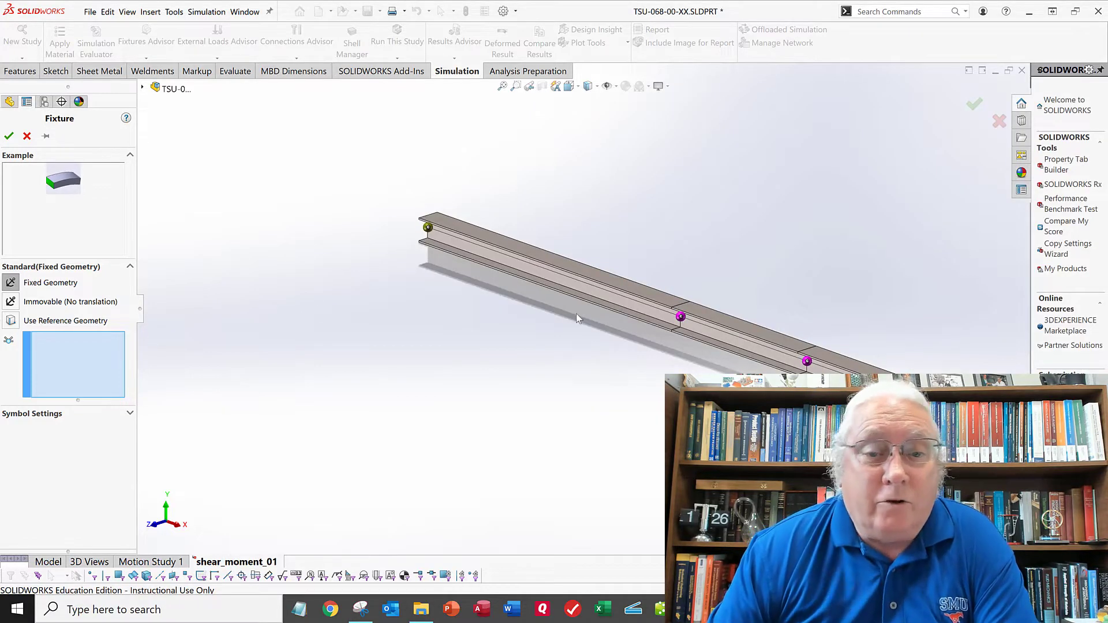
# - Apply an Immovable (No translation) fixture to the joint at the beam's support A end
pyautogui.click(428, 228)
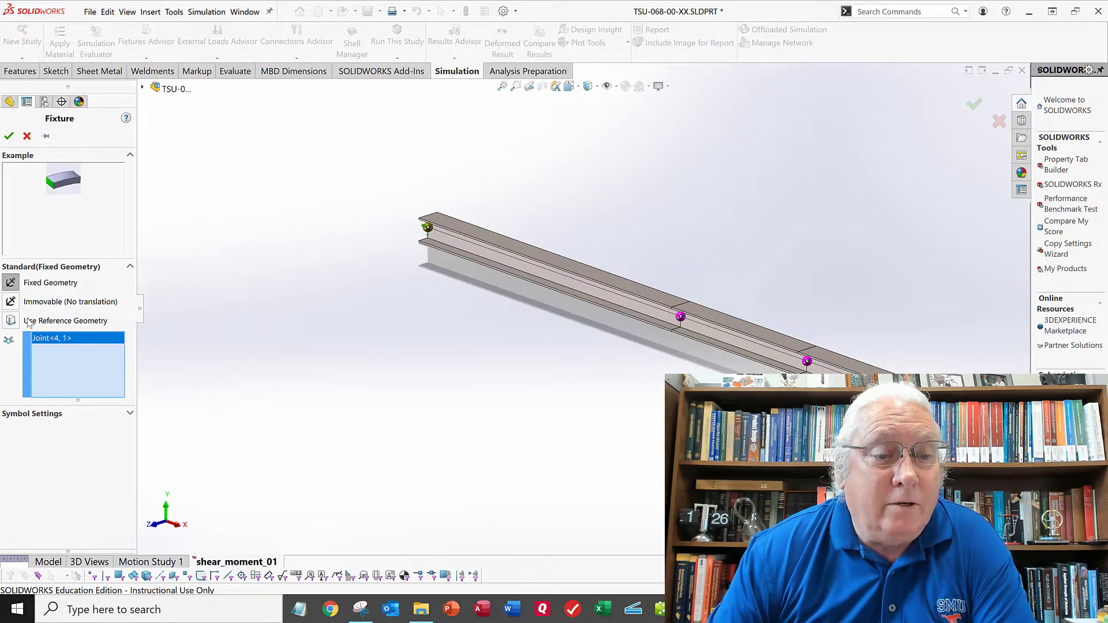
pyautogui.click(12, 302)
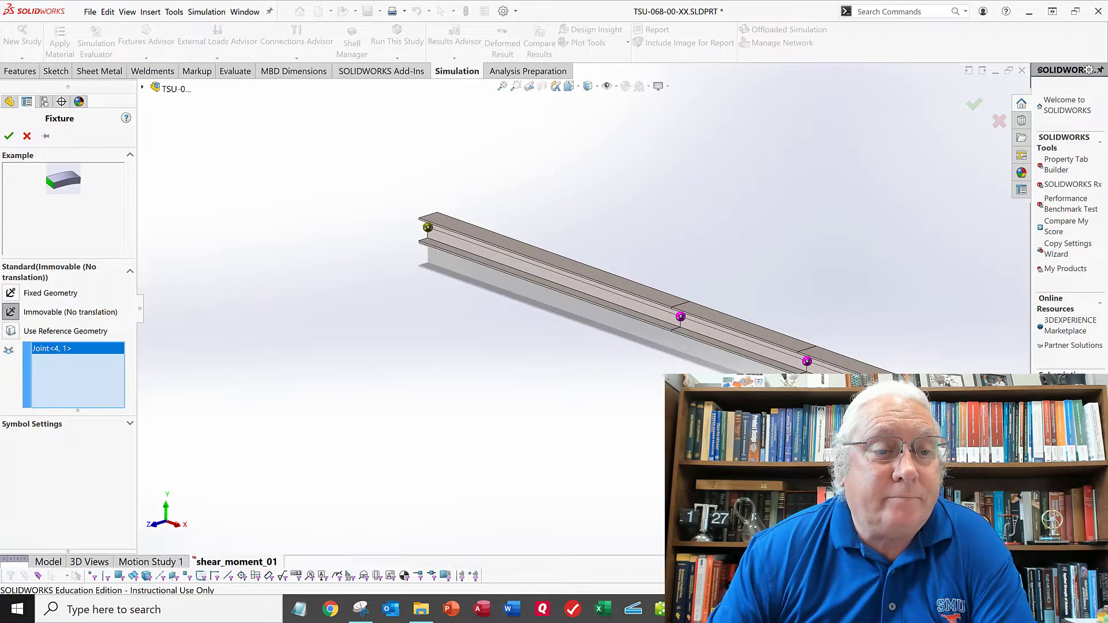
pyautogui.click(8, 135)
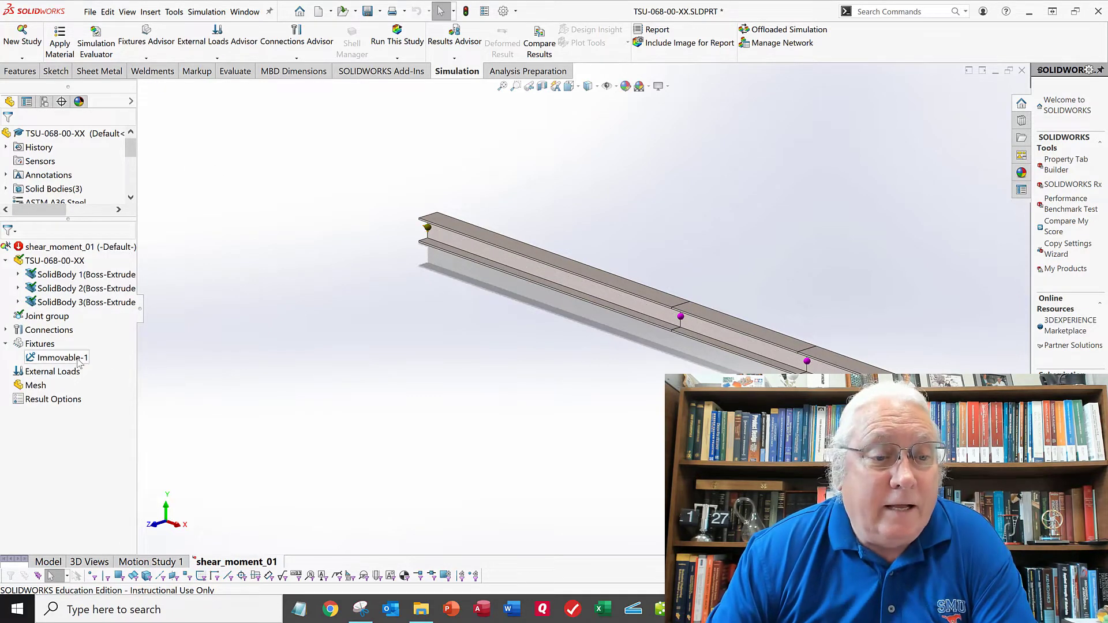
pyautogui.click(68, 359)
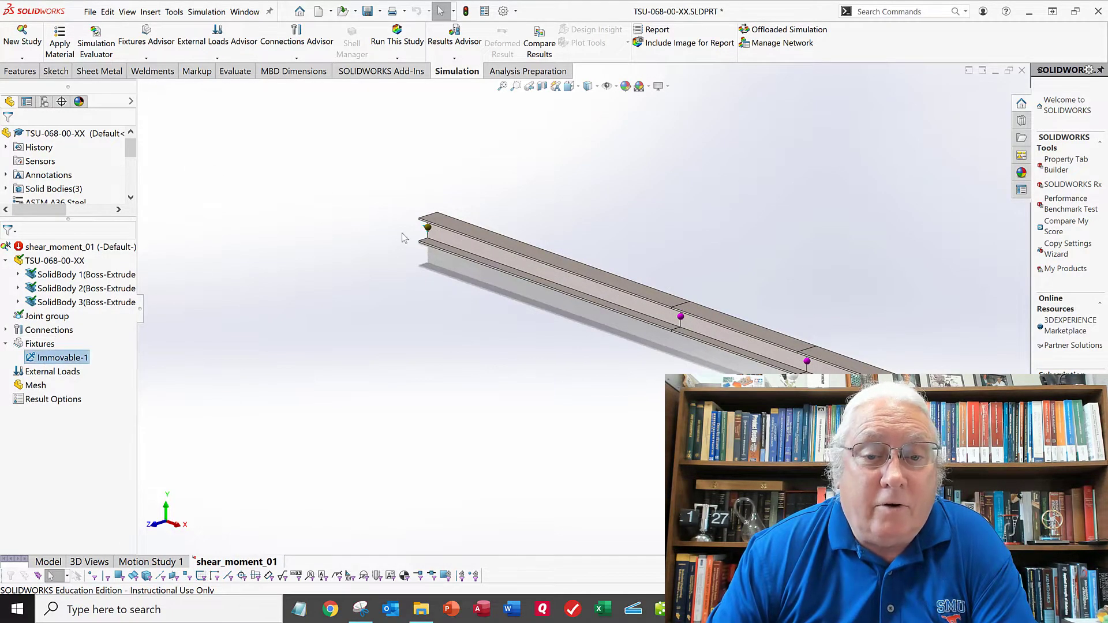
pyautogui.click(348, 273)
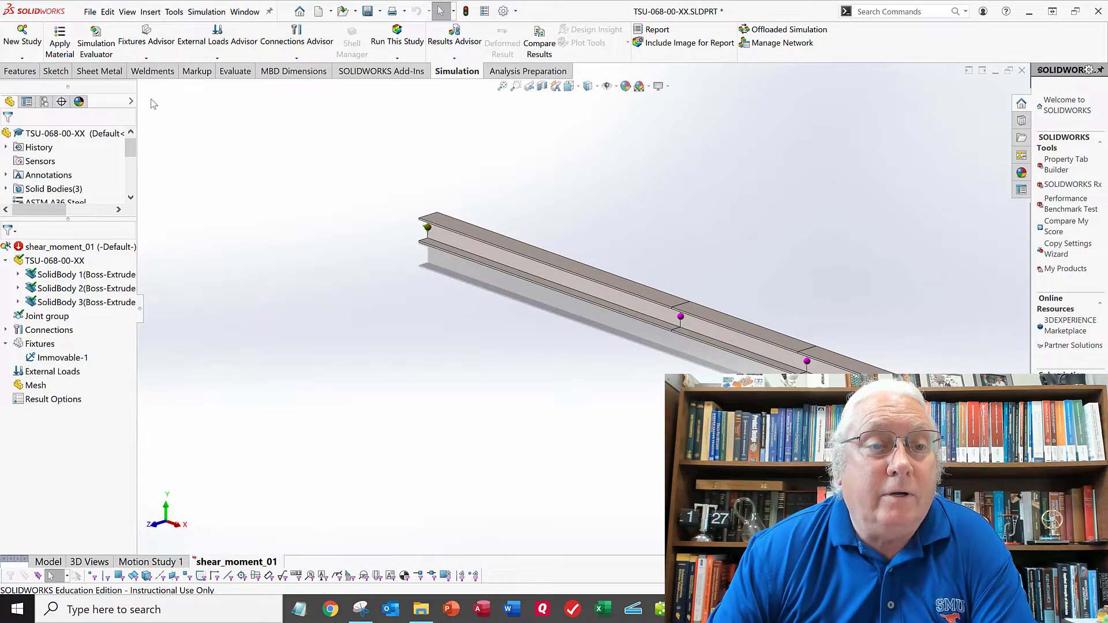
# - Start another Fixed Geometry fixture and circle support B in red on the load diagram in Snipping Tool
pyautogui.click(149, 59)
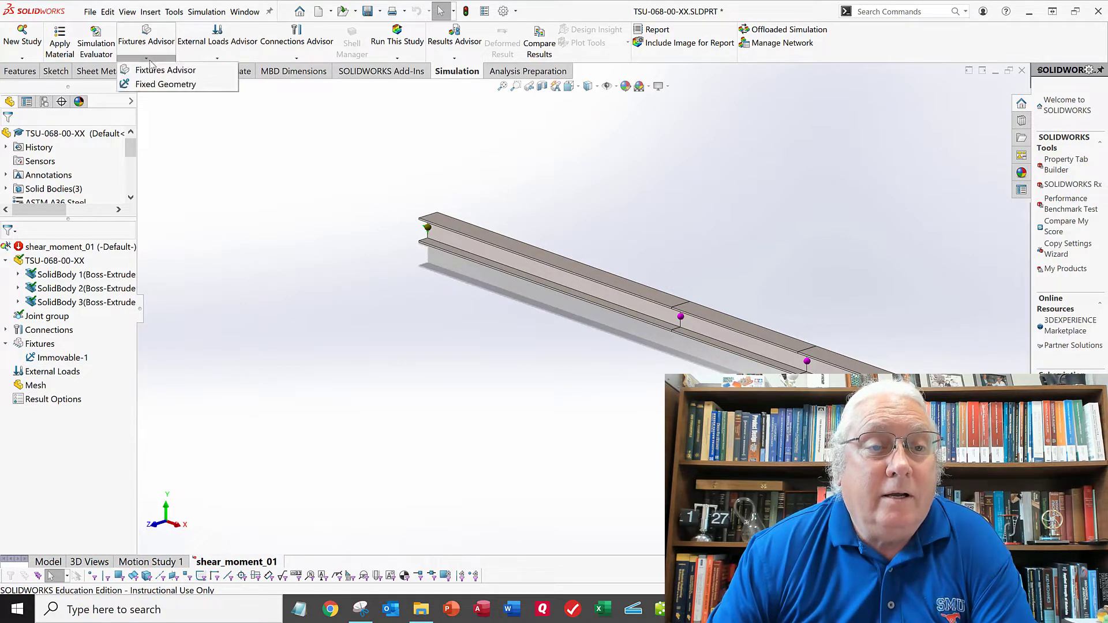
pyautogui.click(162, 85)
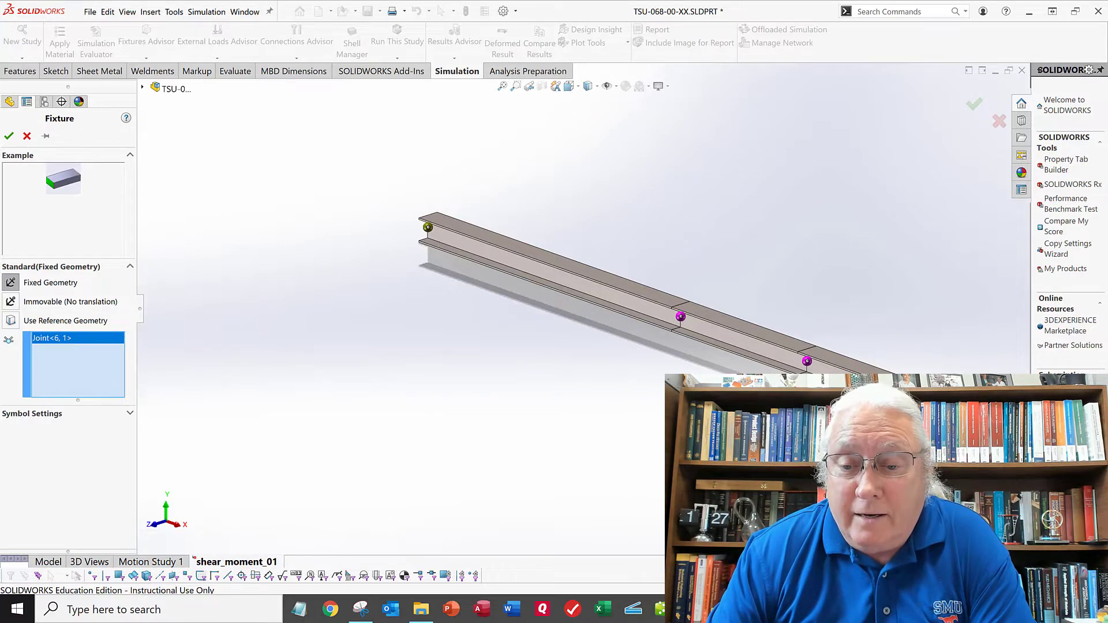
pyautogui.click(694, 610)
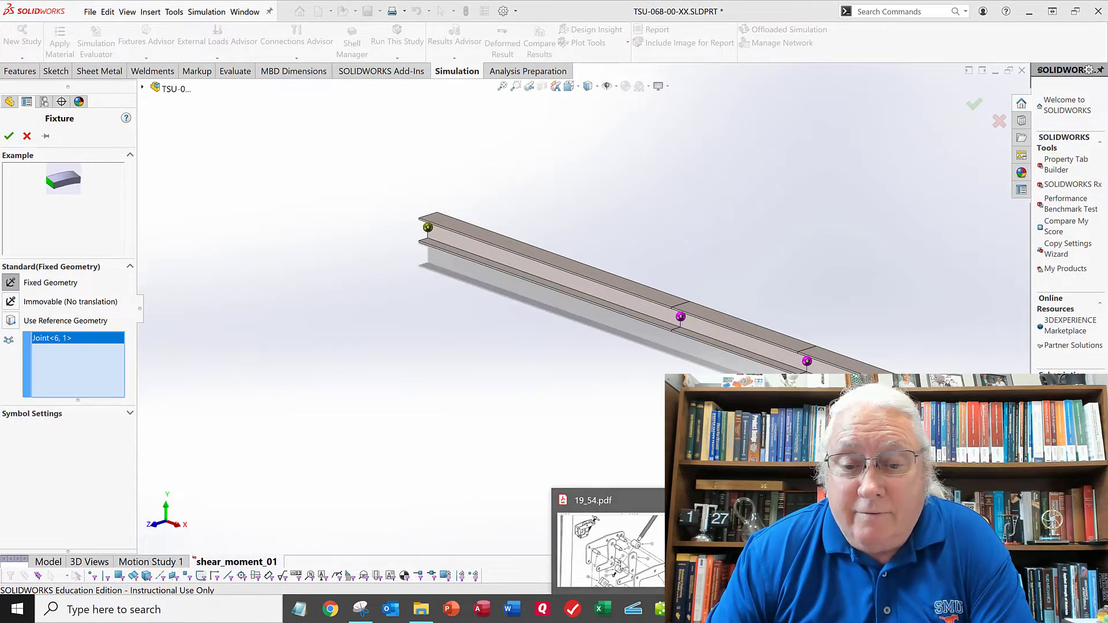
pyautogui.click(359, 610)
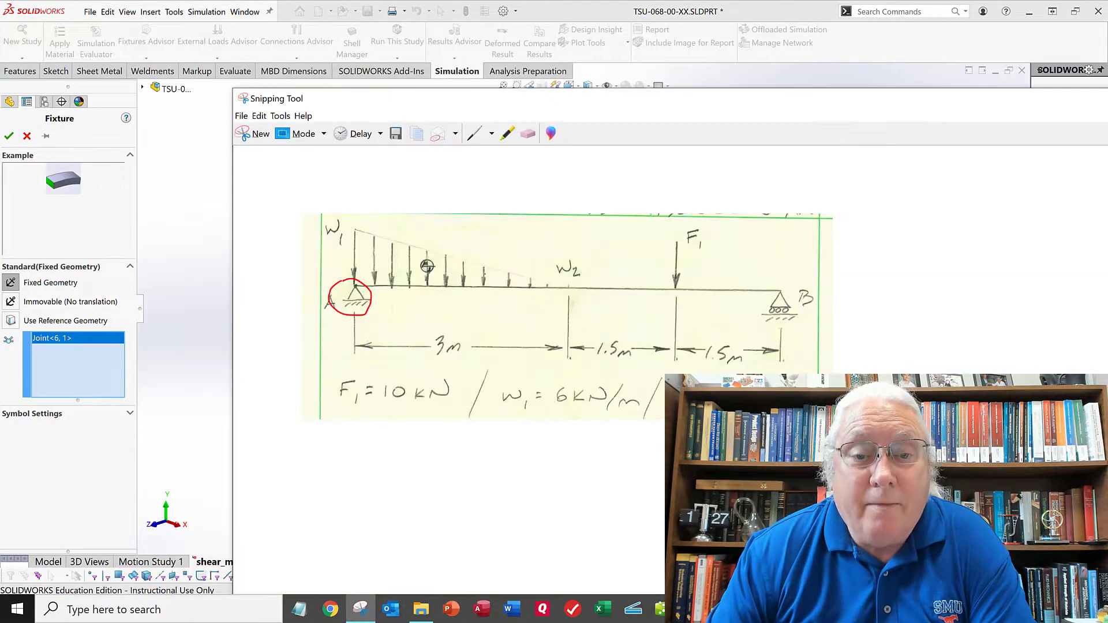
pyautogui.click(331, 610)
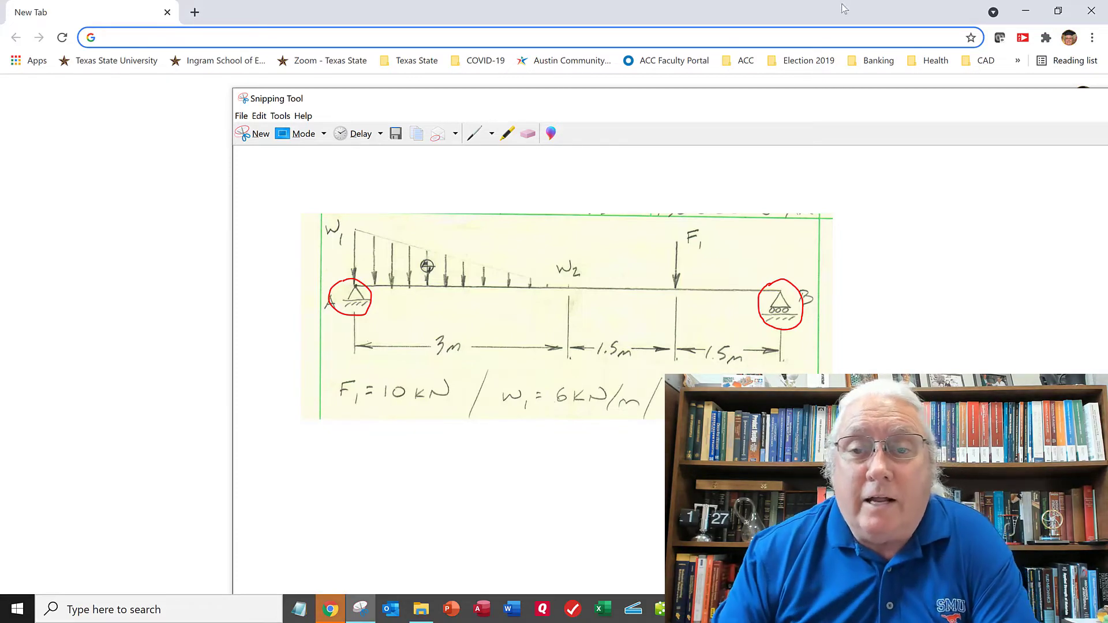
pyautogui.moveTo(650, 107); pyautogui.dragTo(1107, 129)
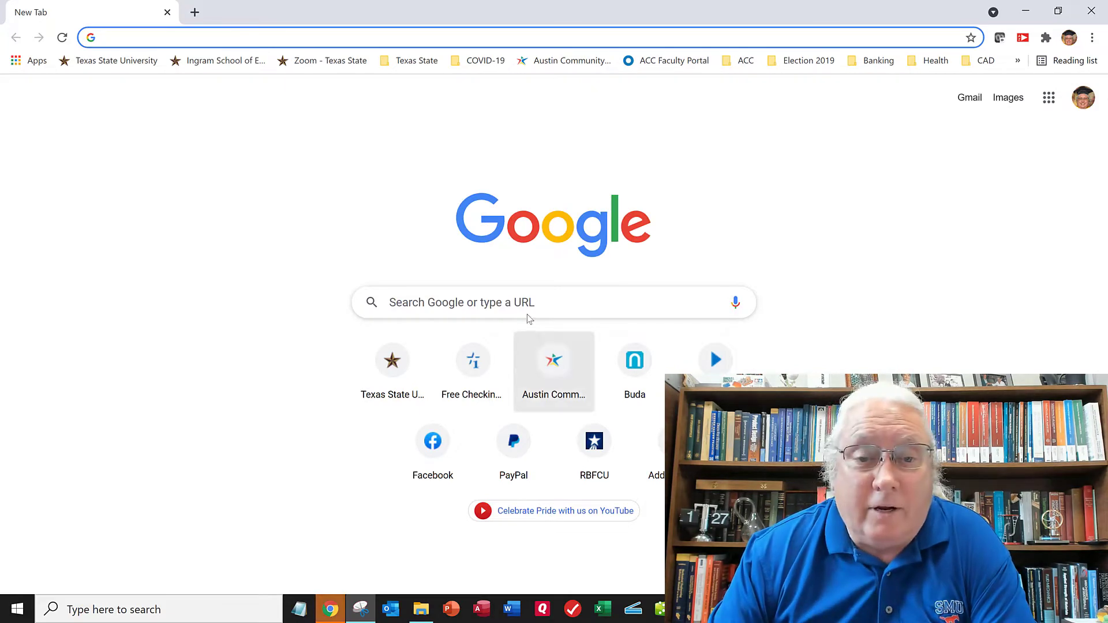
pyautogui.click(1019, 13)
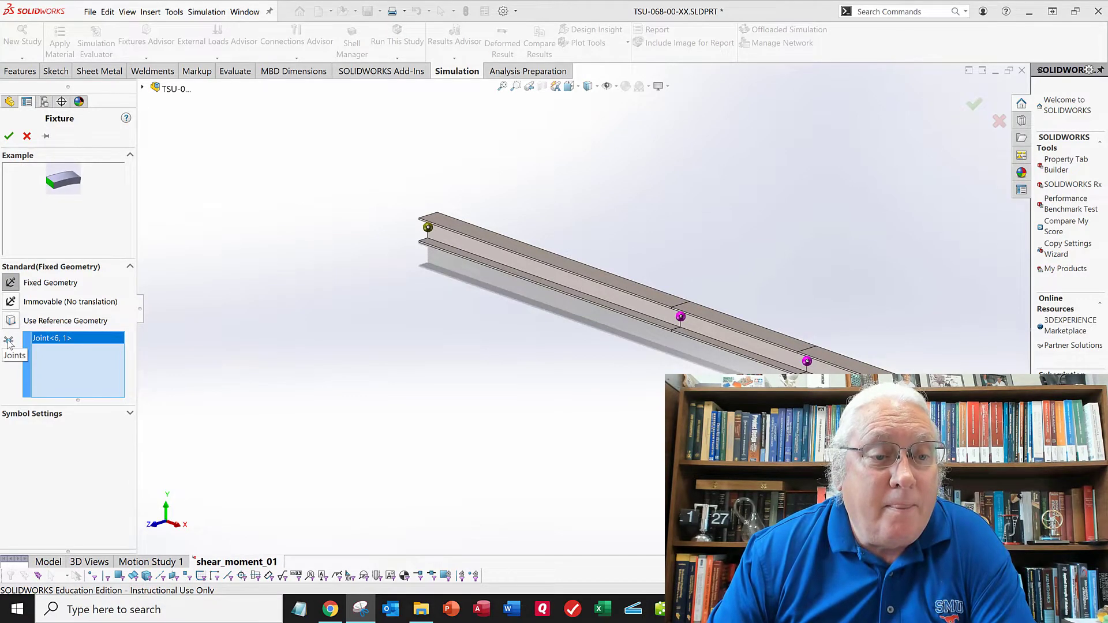
# - Apply a Use Reference Geometry fixture to the support B joint, relative to the Right Plane, with 0 mm translation along plane directions 1 and 2
pyautogui.click(10, 302)
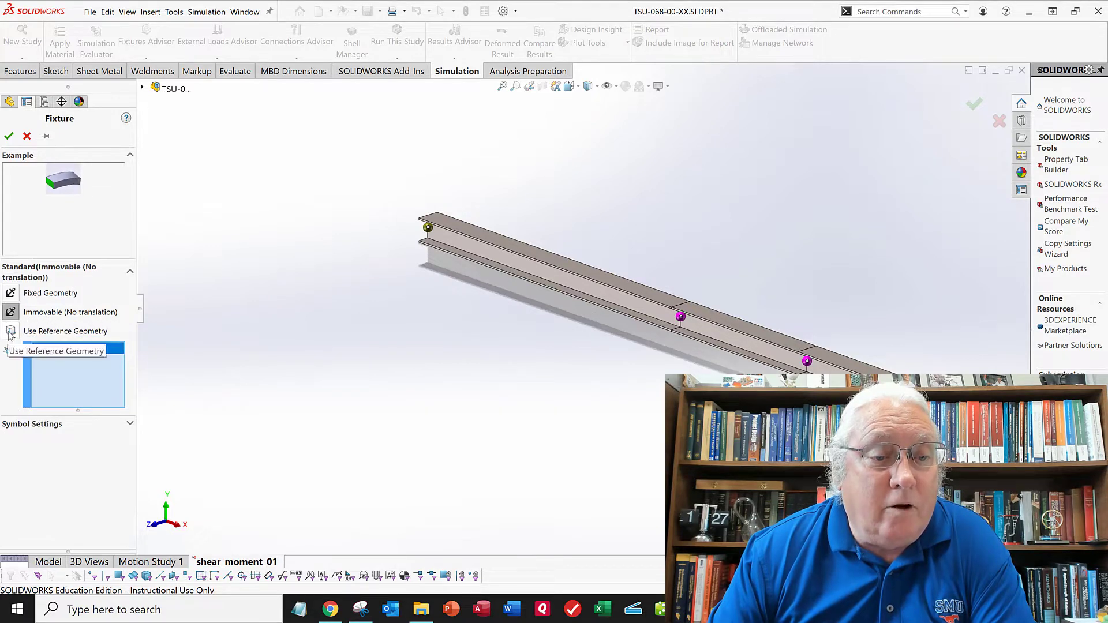
pyautogui.click(10, 333)
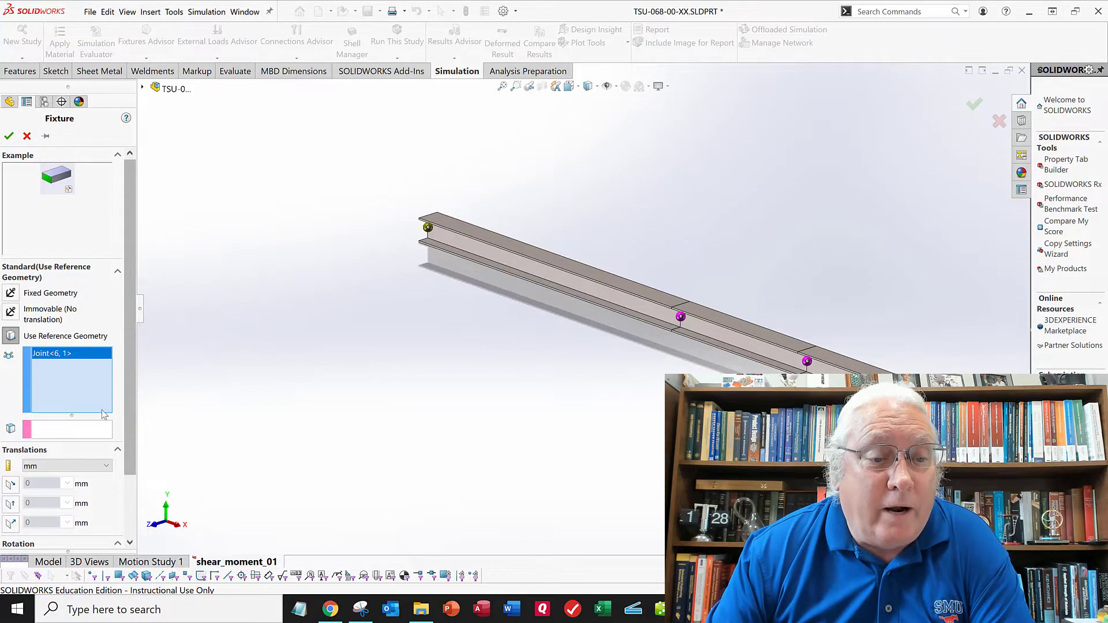
pyautogui.click(57, 436)
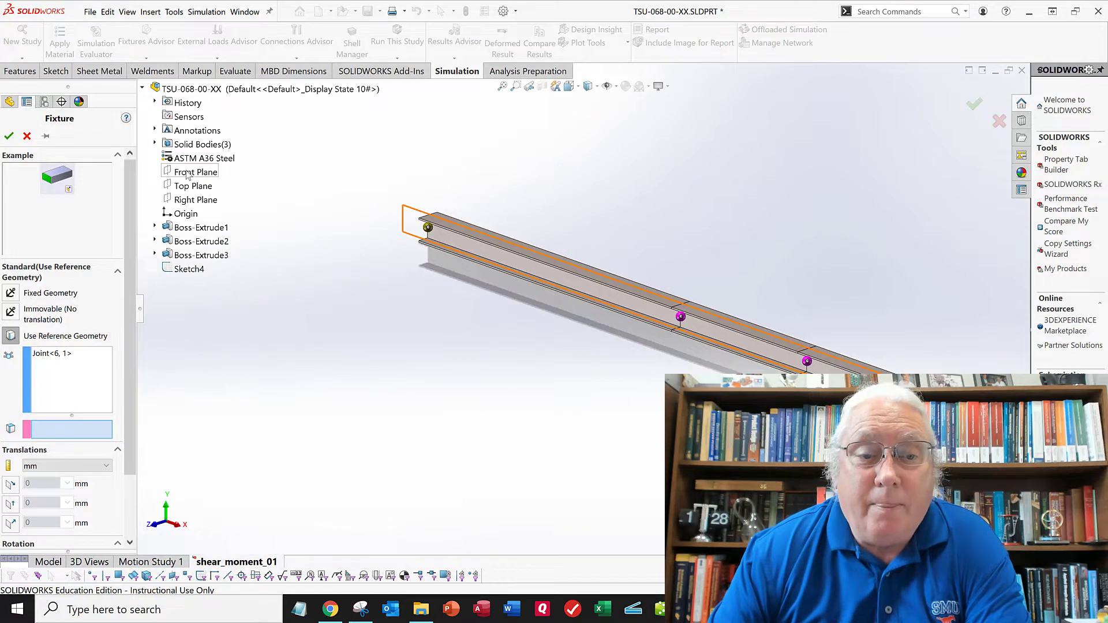
pyautogui.click(185, 200)
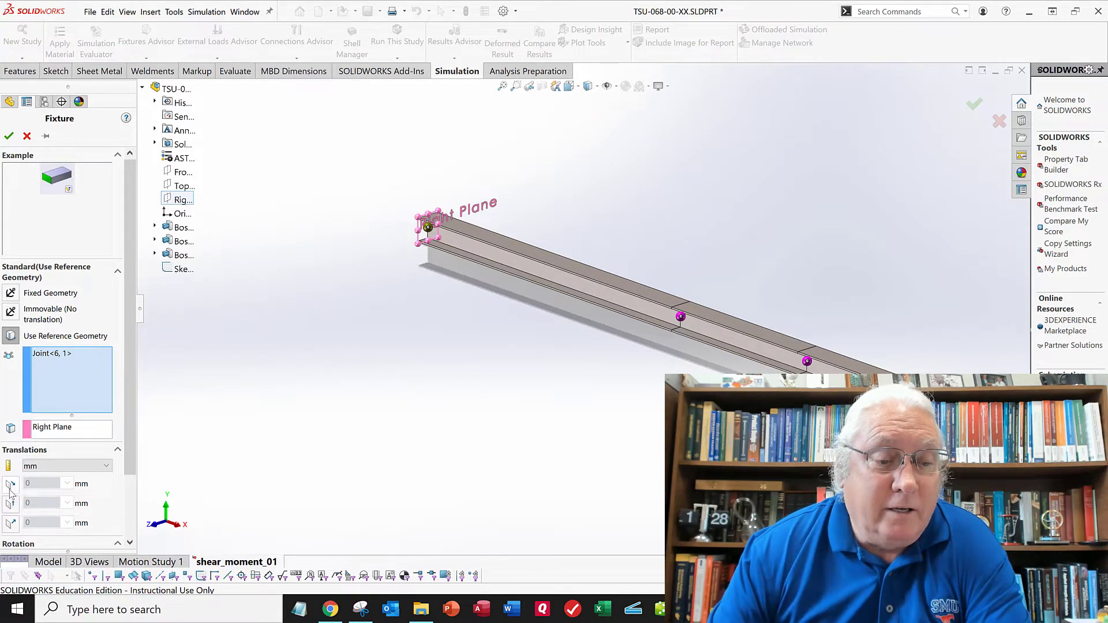
pyautogui.click(10, 485)
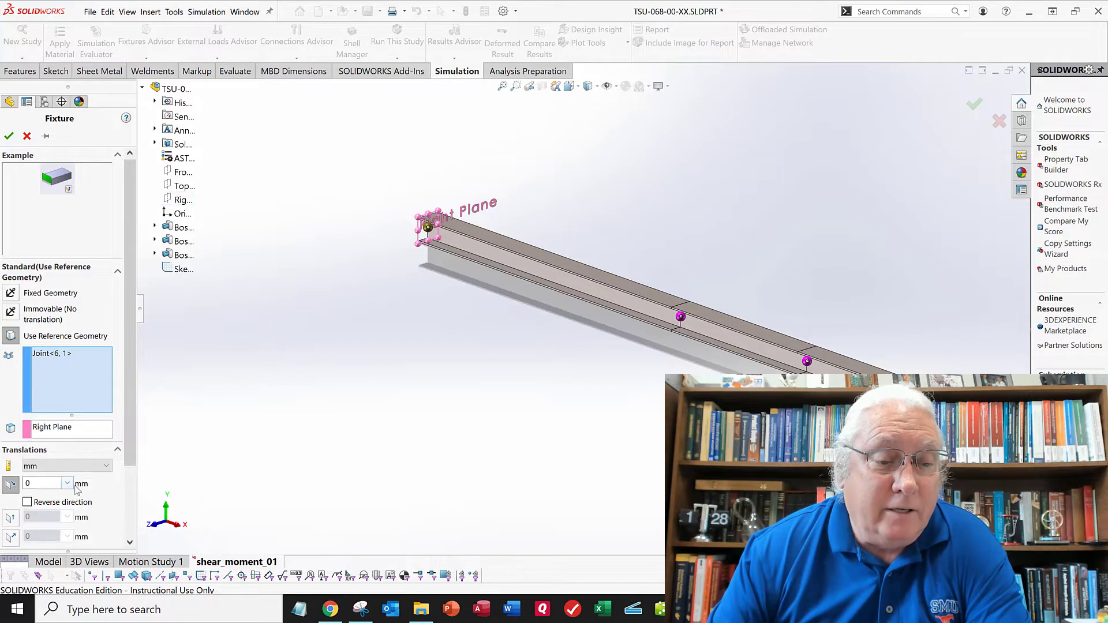
pyautogui.click(10, 518)
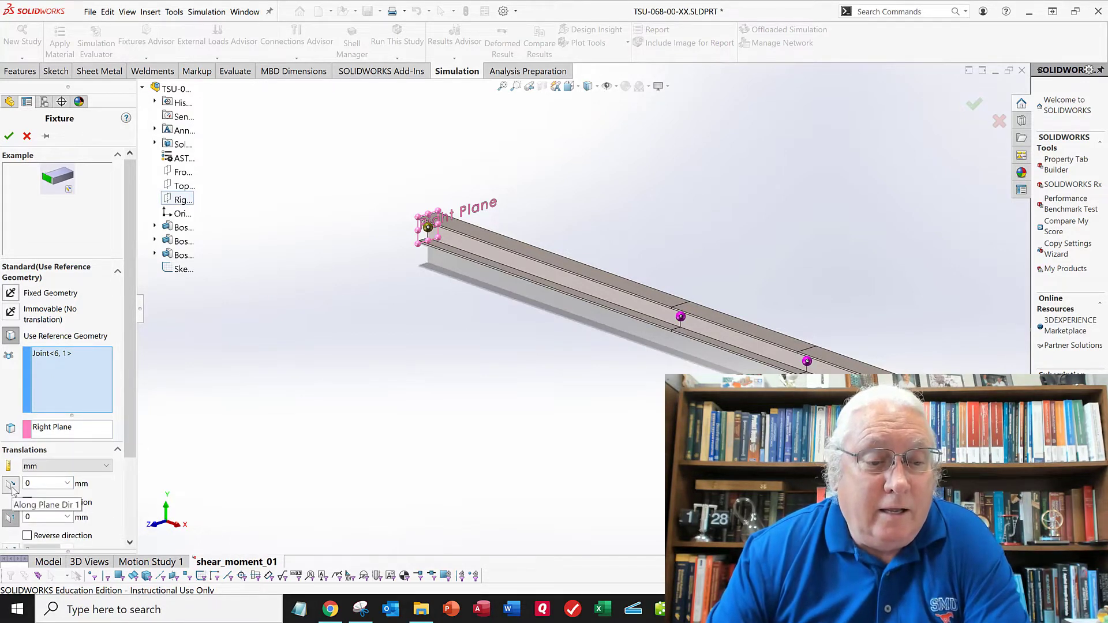
pyautogui.scroll(-3, 33, 500)
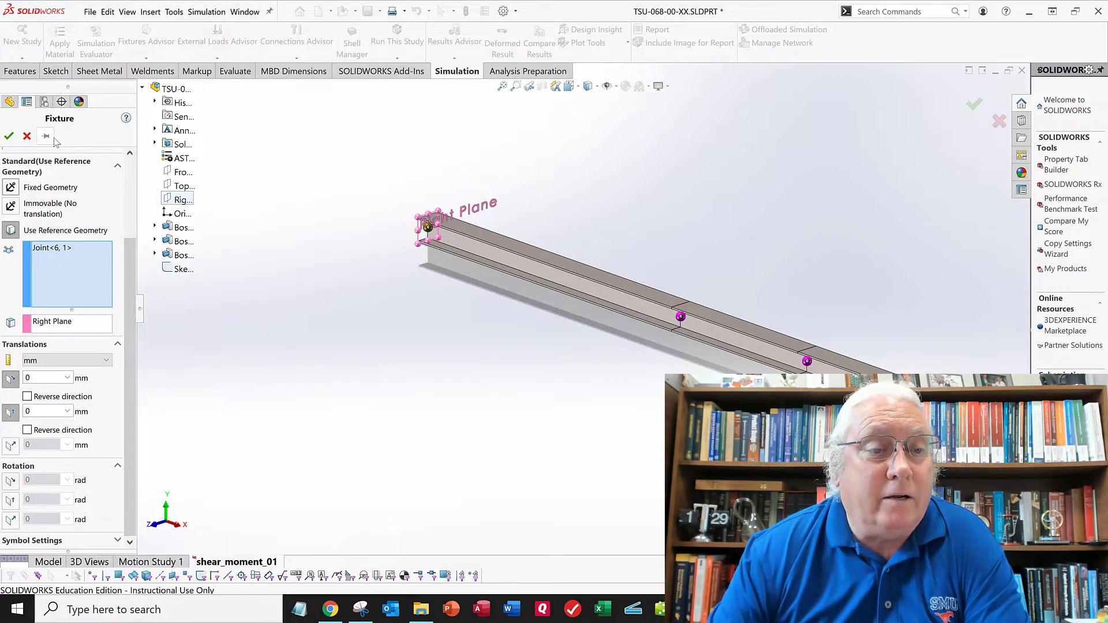
pyautogui.click(9, 136)
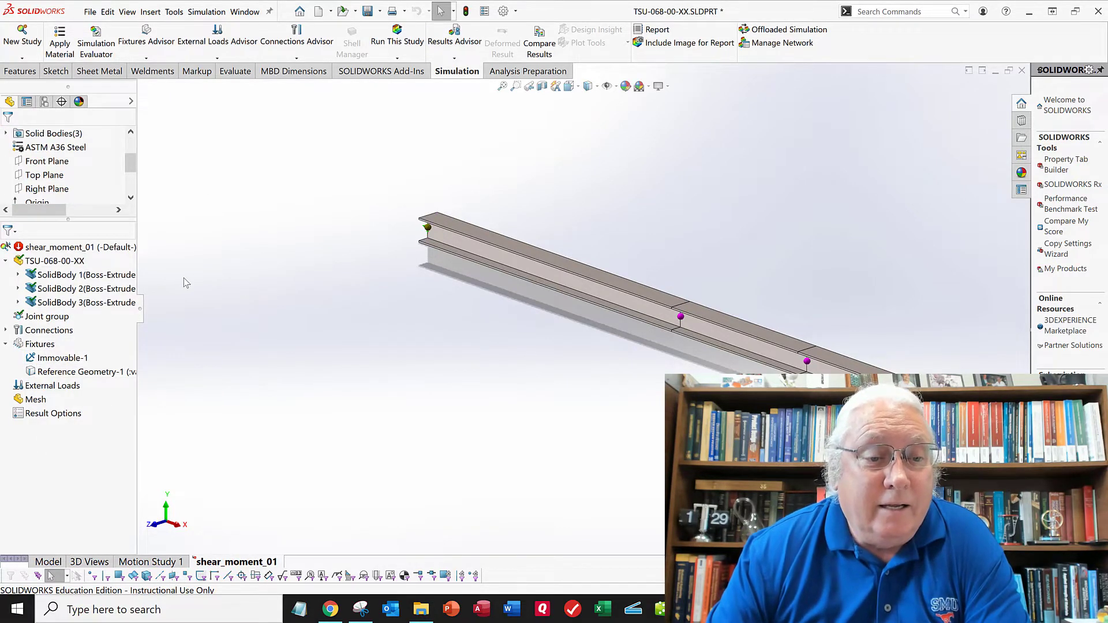
# - Start a Force load and circle F1 in red on the load diagram in Snipping Tool
pyautogui.click(209, 58)
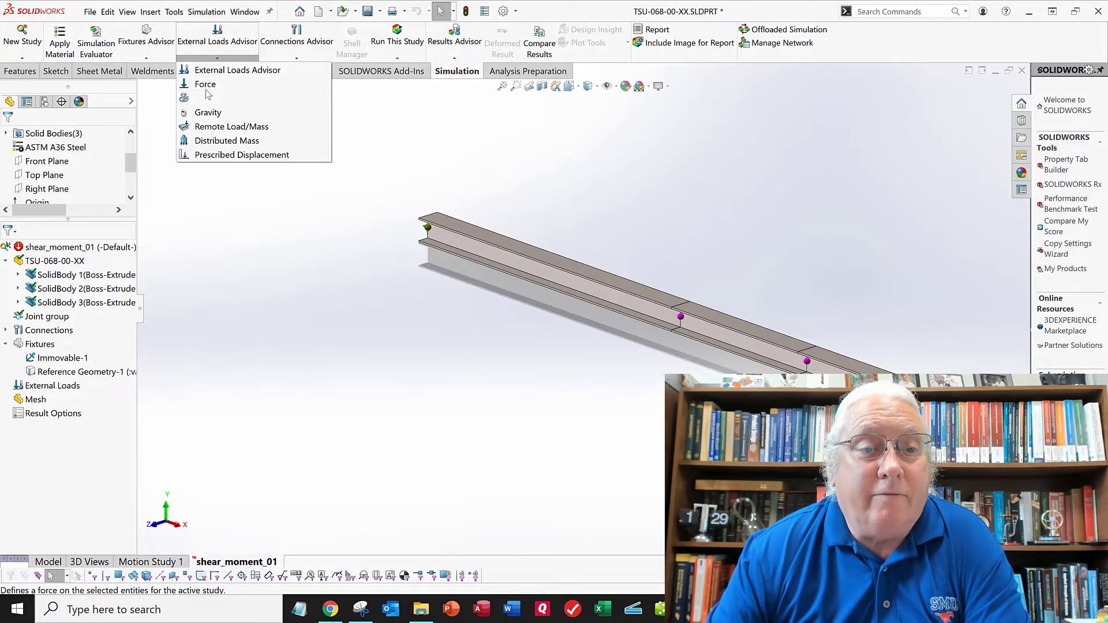
pyautogui.click(206, 88)
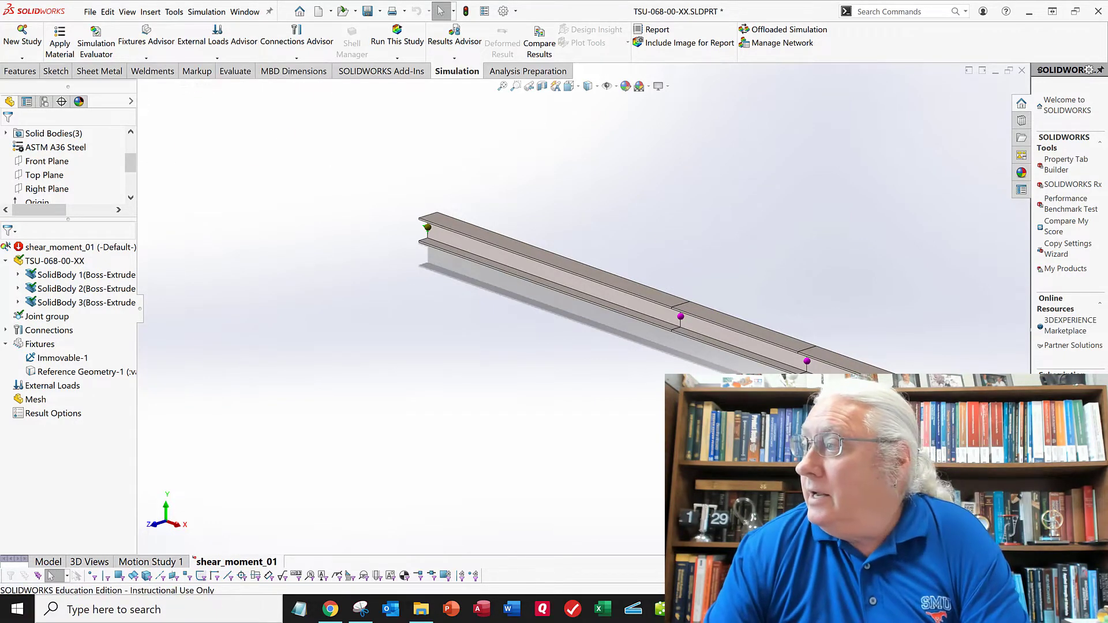
pyautogui.moveTo(1107, 199)
pyautogui.mouseDown()
pyautogui.moveTo(972, 195)
pyautogui.moveTo(728, 141)
pyautogui.moveTo(946, 222)
pyautogui.moveTo(1001, 224)
pyautogui.mouseUp()
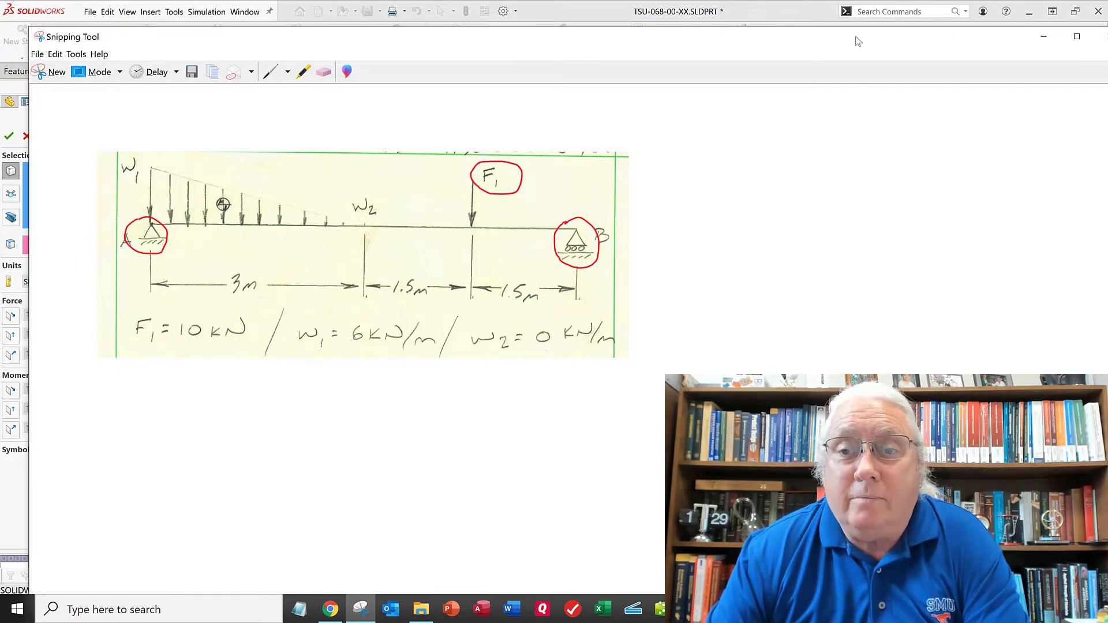
pyautogui.moveTo(858, 42); pyautogui.dragTo(1107, 72)
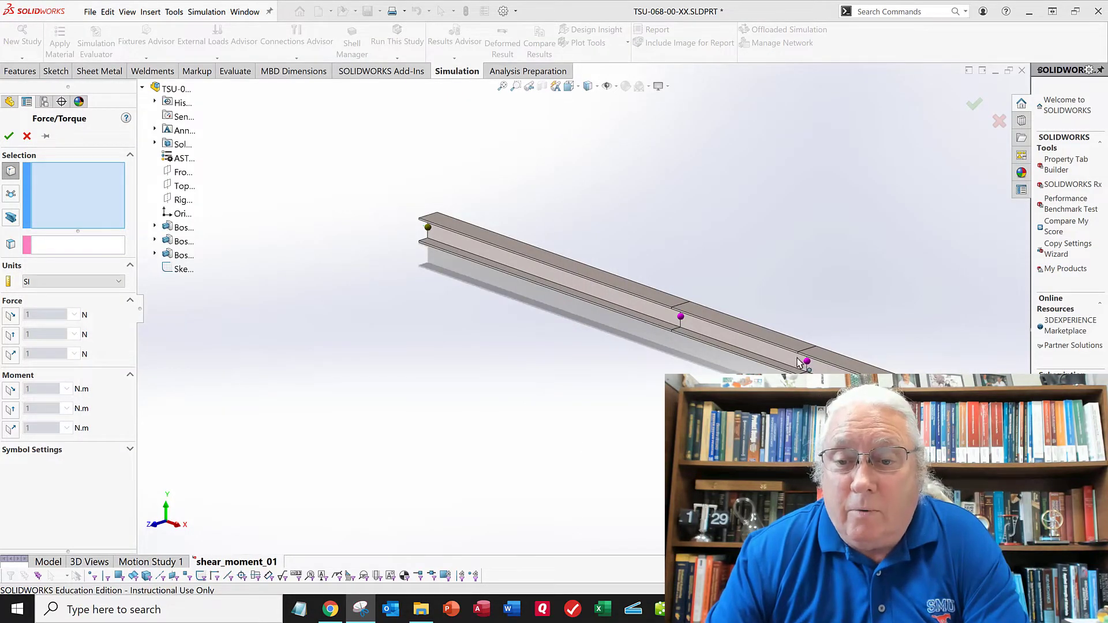
# - Define a reversed force of 10,000 N normal to the Top Plane at the joint where F1 acts
pyautogui.click(10, 196)
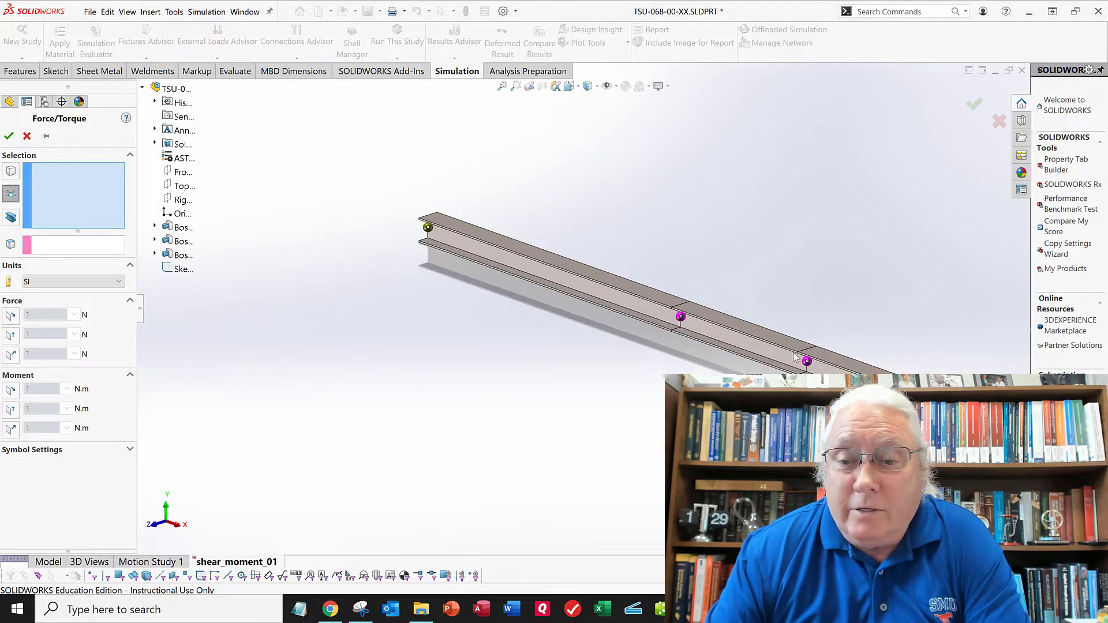
pyautogui.click(808, 363)
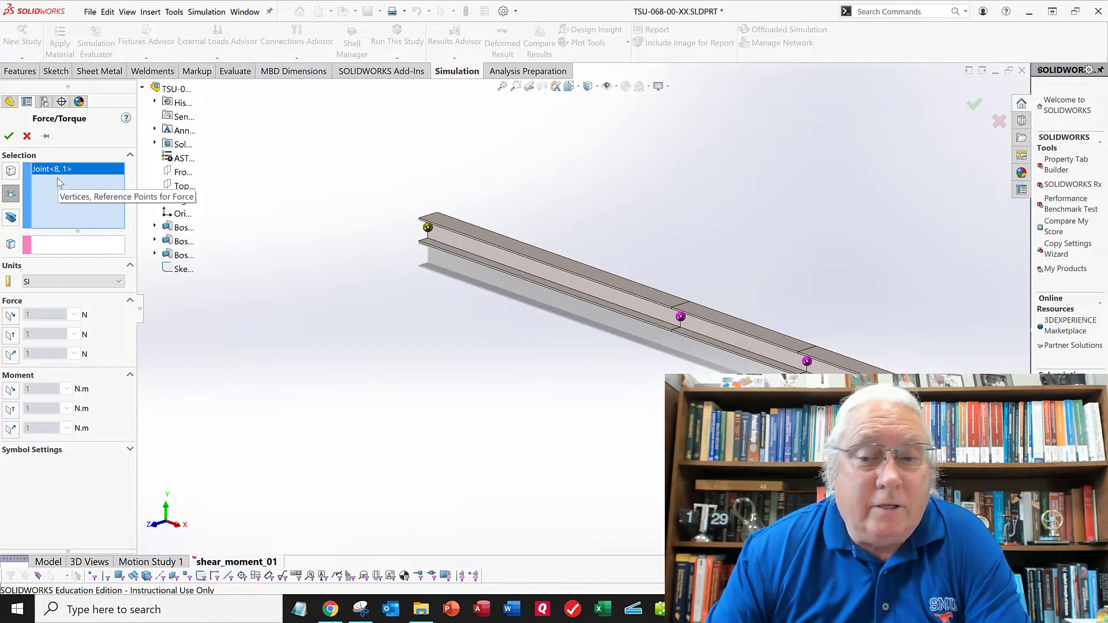
pyautogui.click(47, 251)
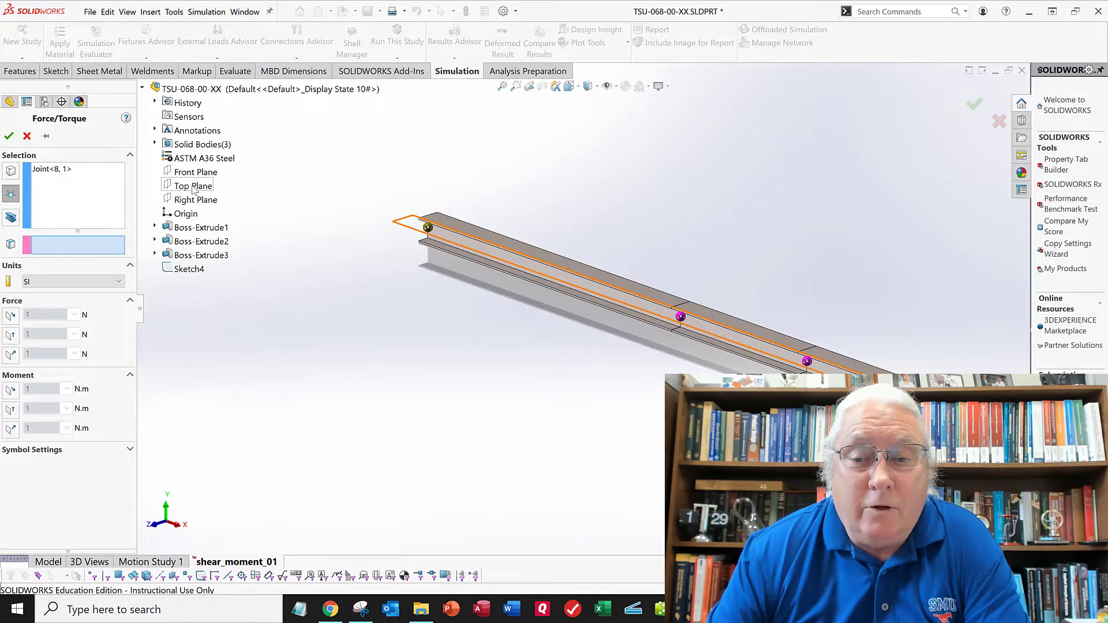
pyautogui.click(193, 188)
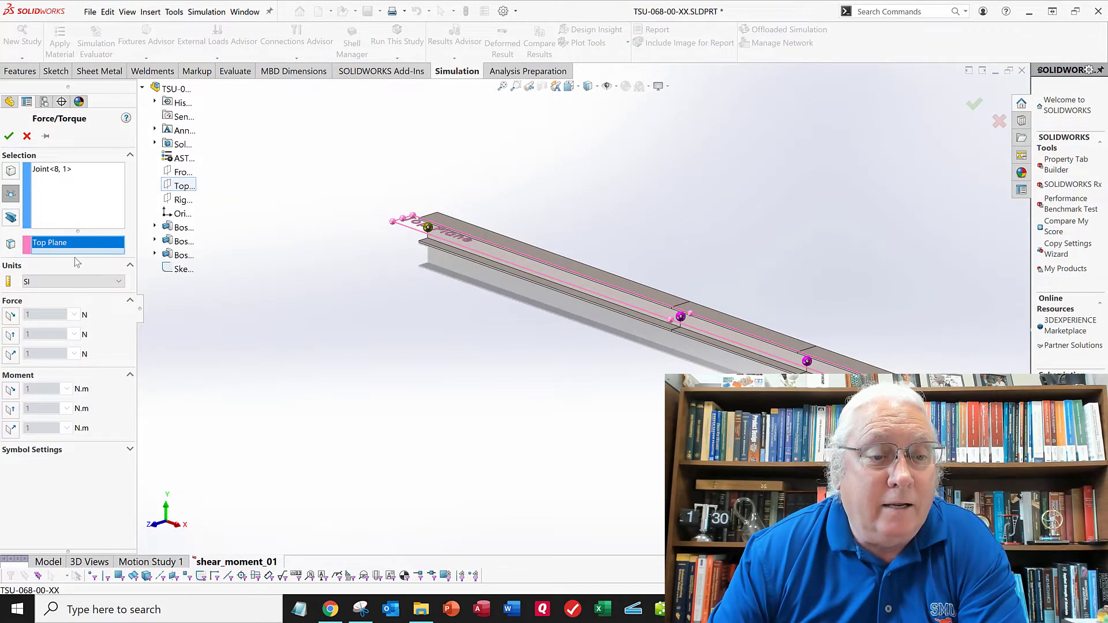
pyautogui.click(11, 356)
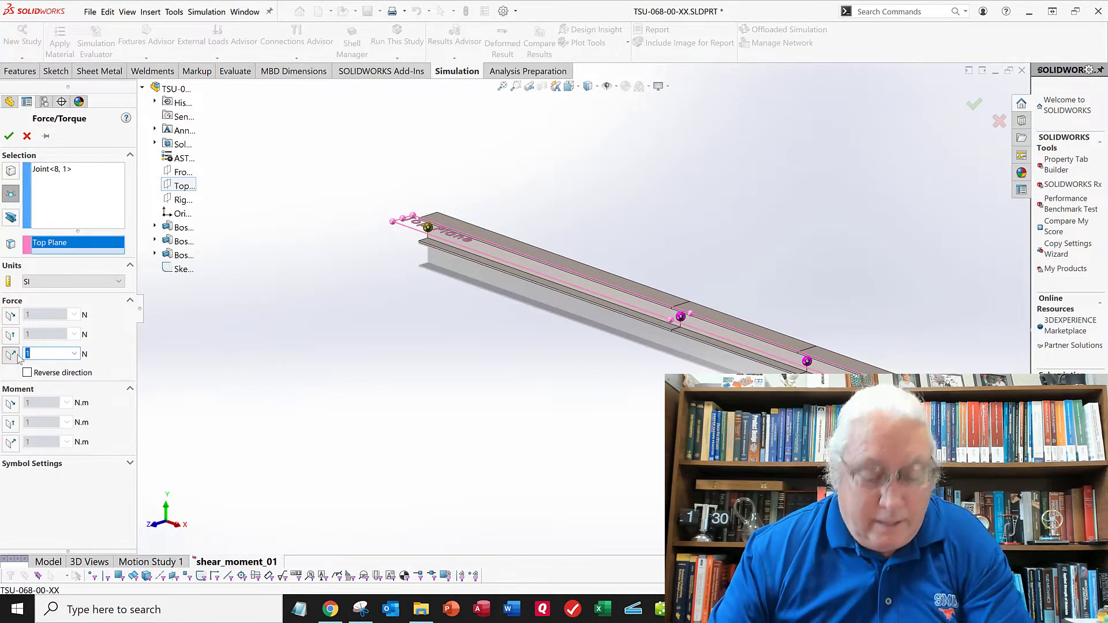
pyautogui.write('10,00')
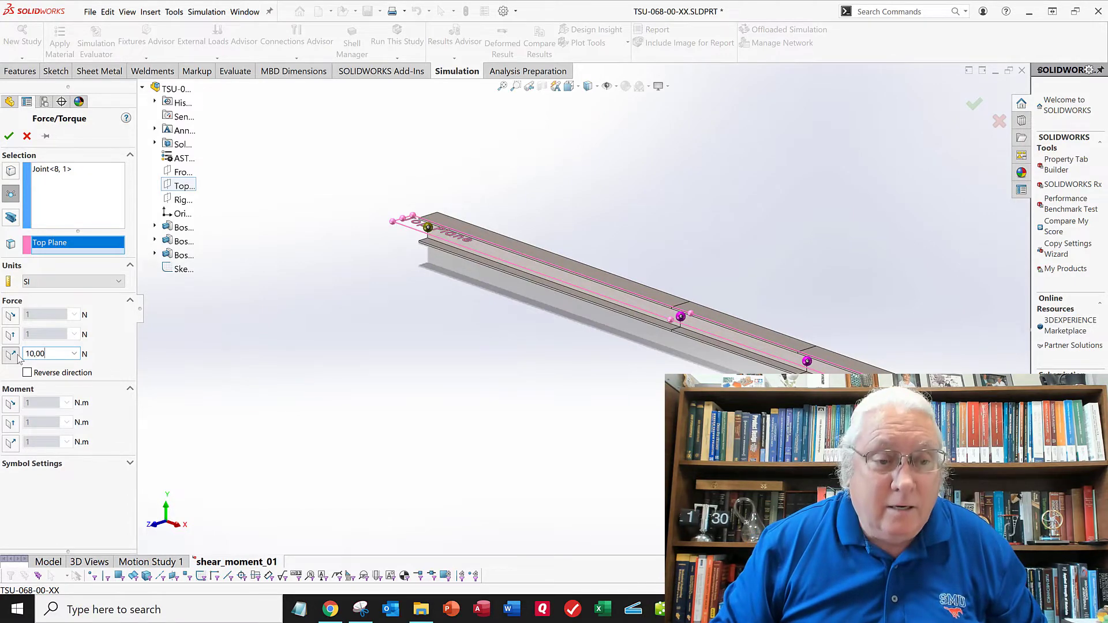
pyautogui.write('0')
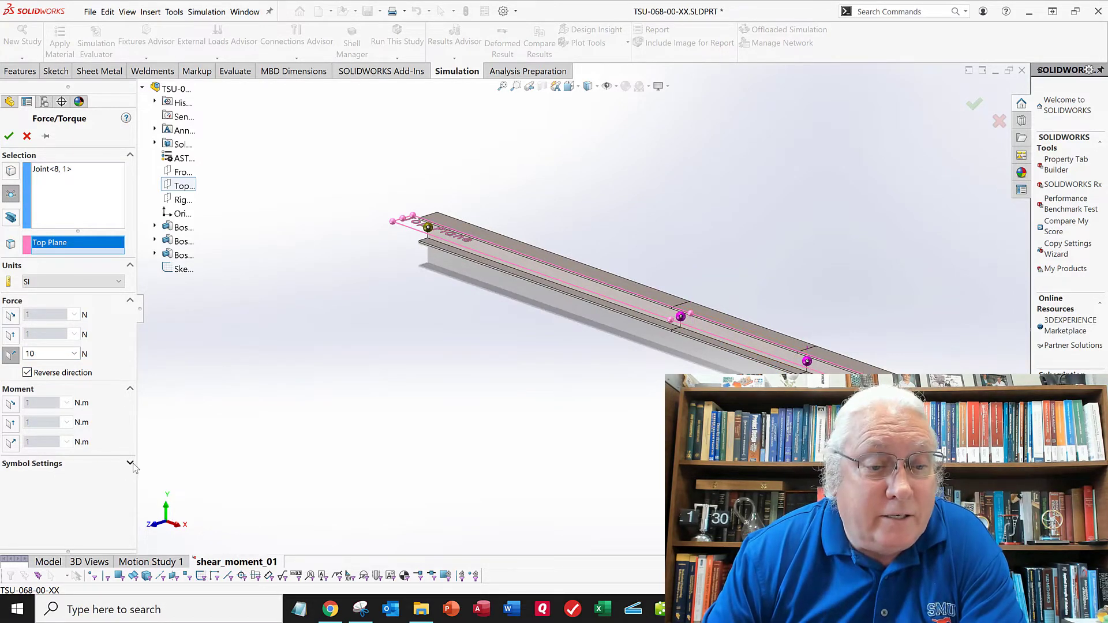
# - Set the force's symbol size to 200, accept the load and check its arrow on the beam
pyautogui.moveTo(48, 497); pyautogui.dragTo(11, 498)
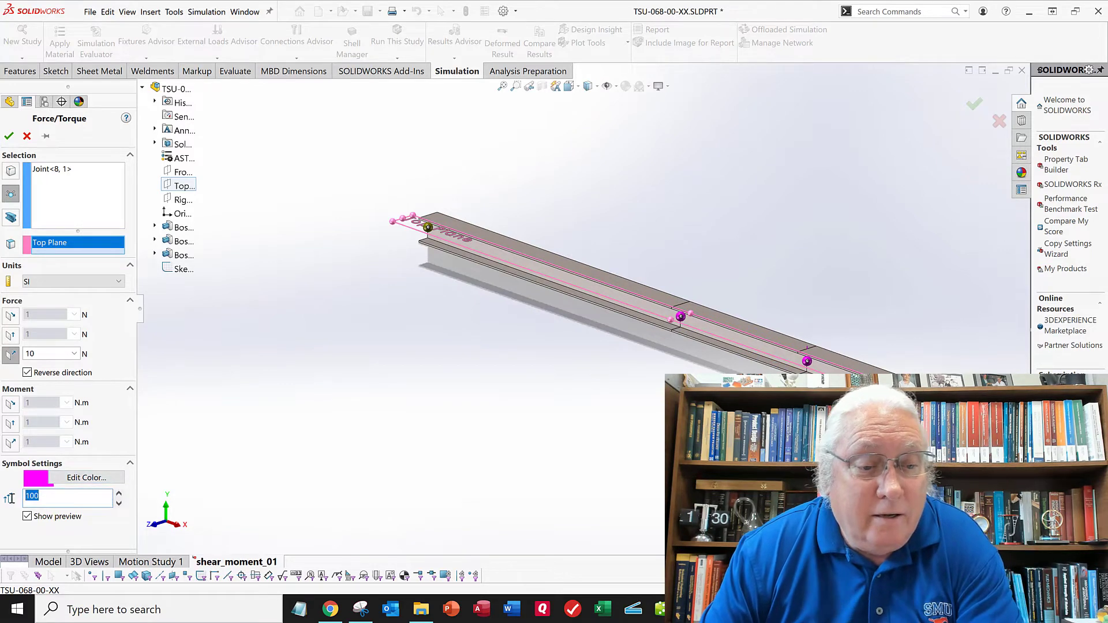
pyautogui.write('200')
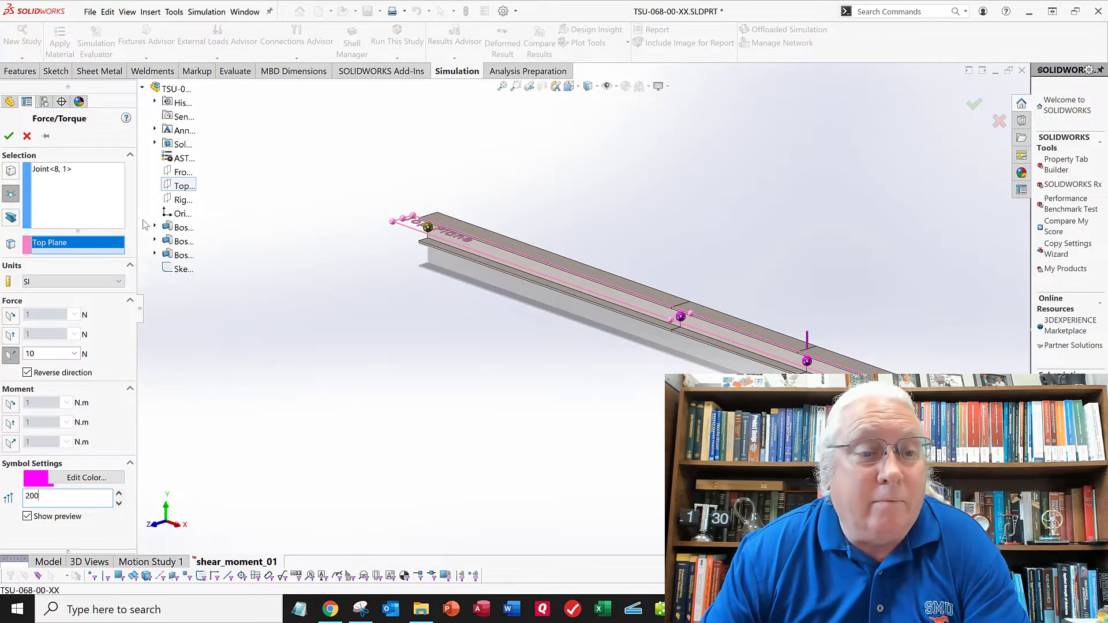
pyautogui.click(7, 139)
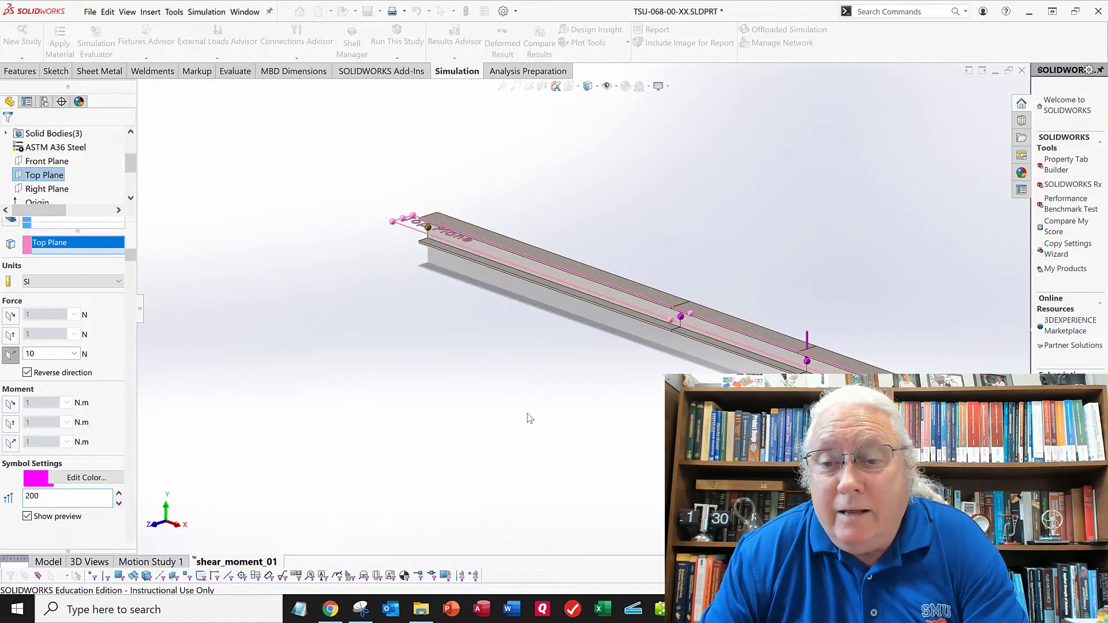
pyautogui.scroll(-5, 768, 340)
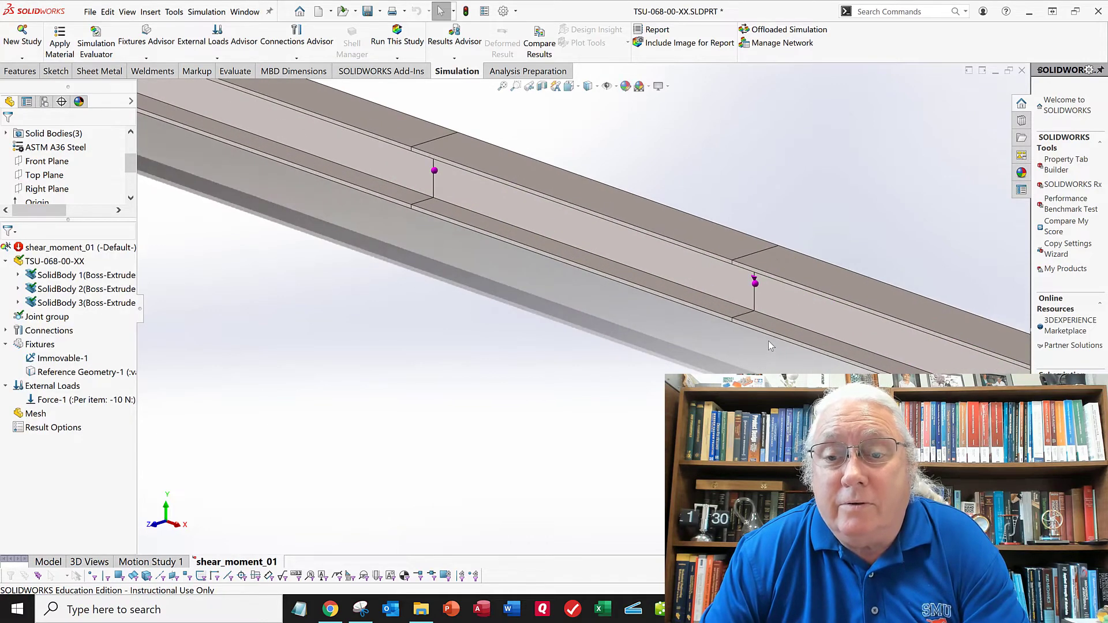
pyautogui.scroll(-2, 760, 338)
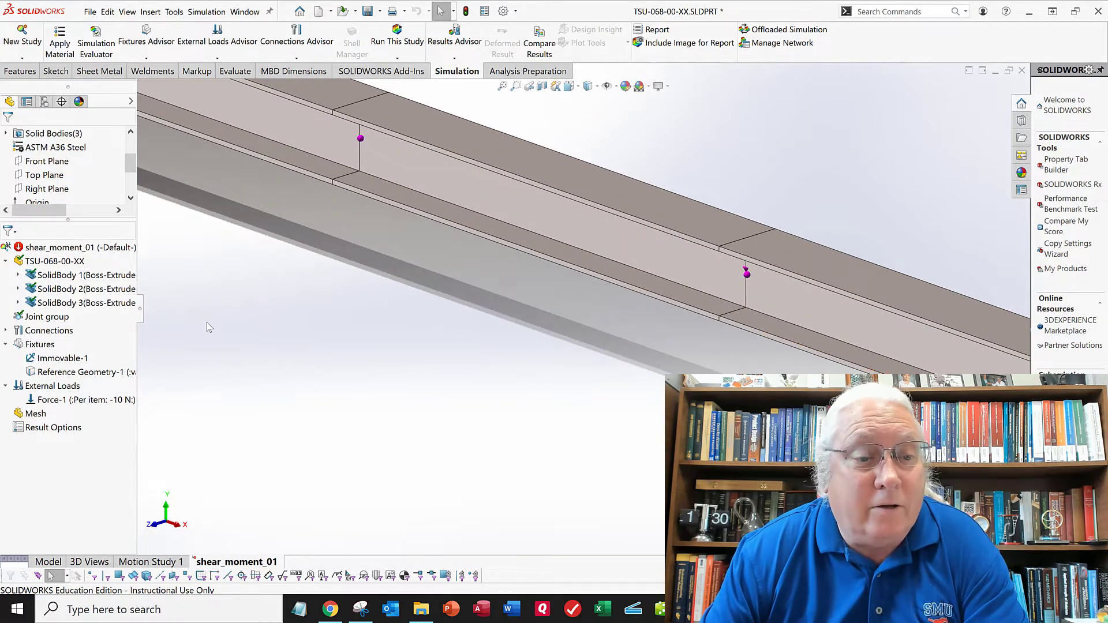
pyautogui.click(80, 399)
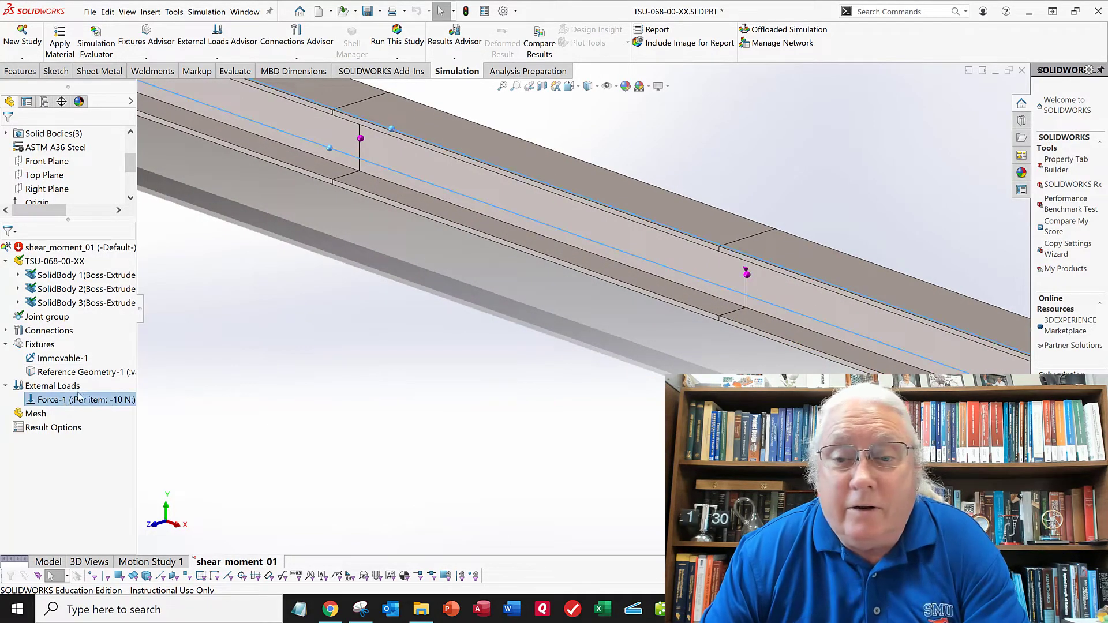
pyautogui.scroll(7, 543, 399)
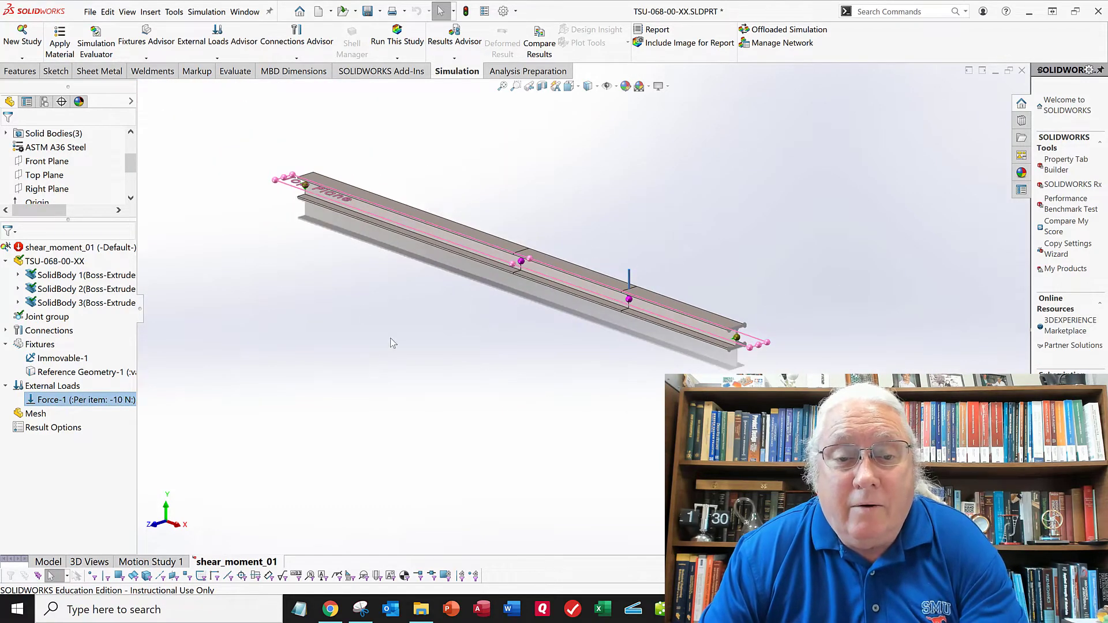
pyautogui.scroll(-1, 344, 194)
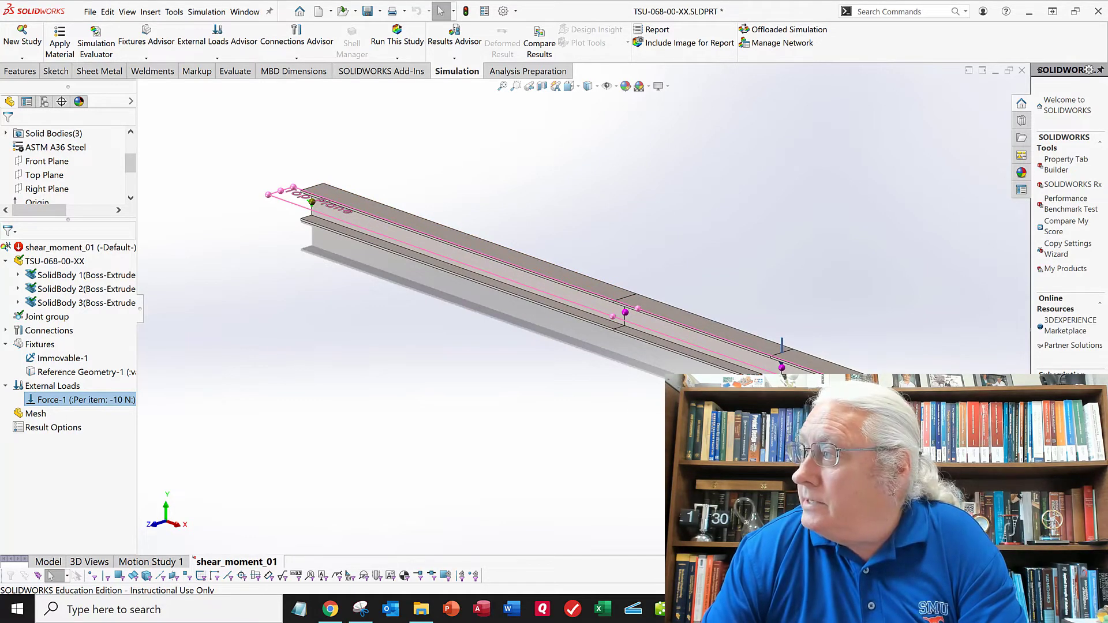
# - Review the distributed load W1 on the load diagram in Snipping Tool, return to the model and clear the selection
pyautogui.moveTo(1107, 196)
pyautogui.mouseDown()
pyautogui.moveTo(782, 157)
pyautogui.moveTo(724, 119)
pyautogui.moveTo(704, 120)
pyautogui.mouseUp()
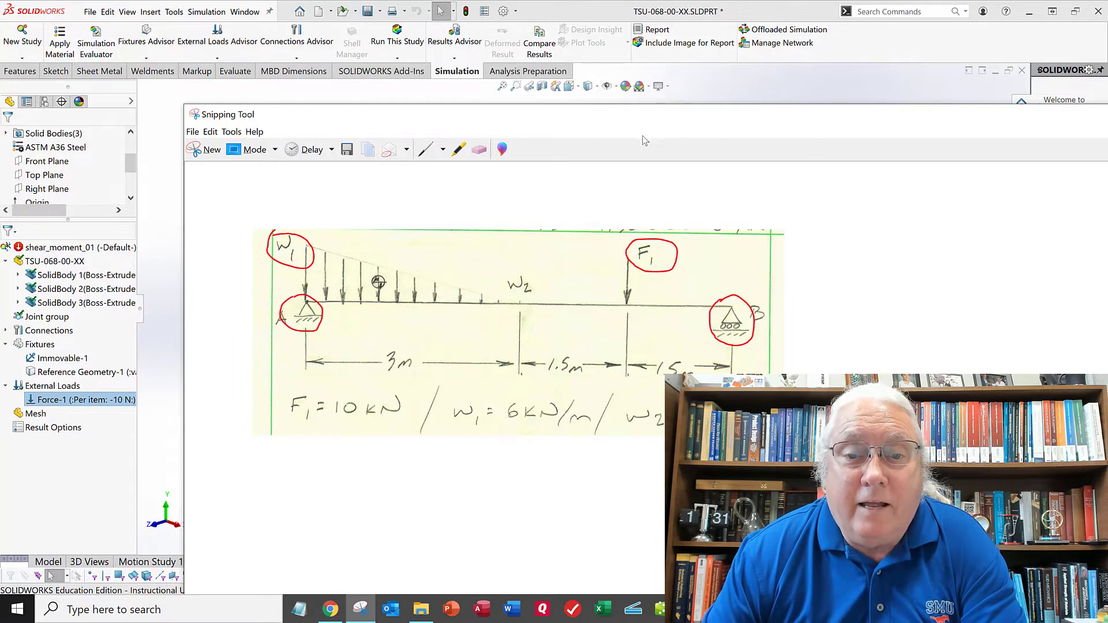
pyautogui.moveTo(599, 118); pyautogui.dragTo(1107, 127)
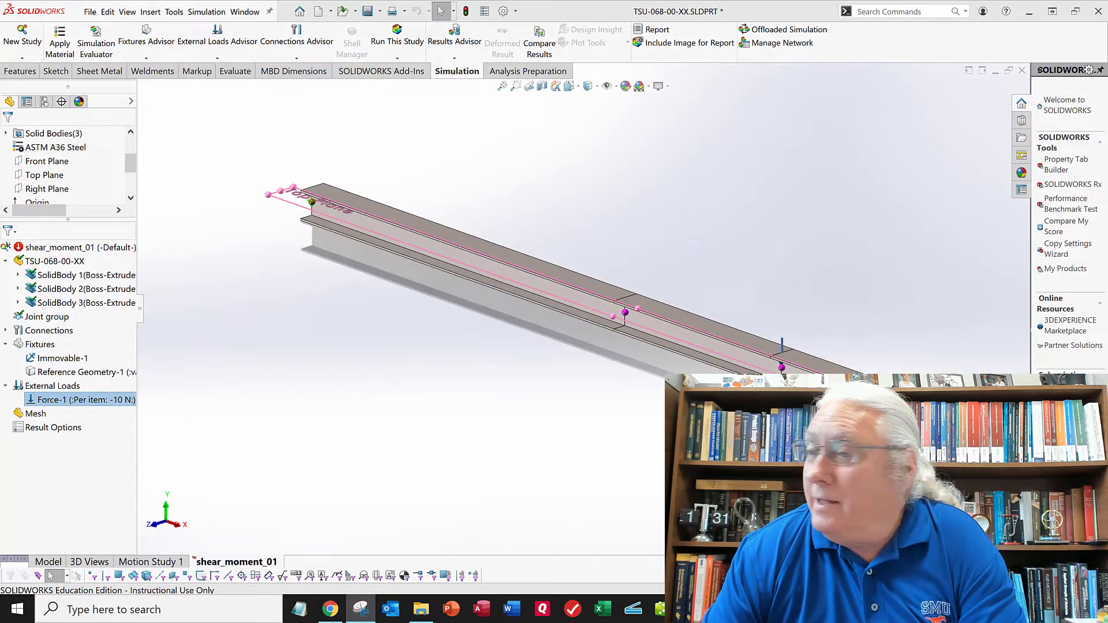
pyautogui.click(232, 252)
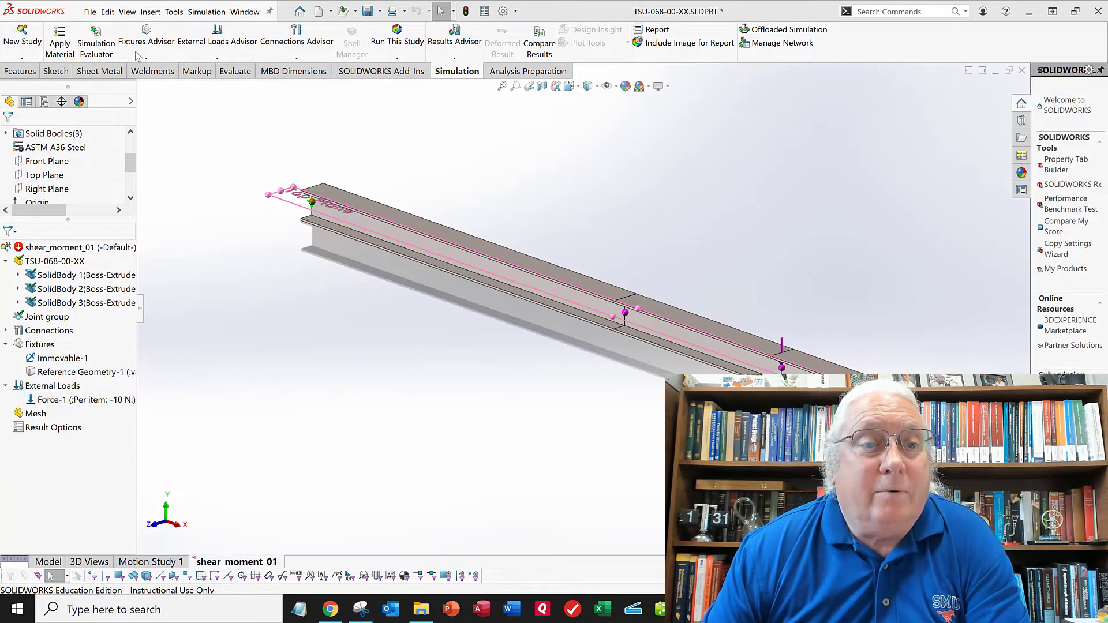
# - Start a Force load on the first beam segment, Boss-Extrude1, with the Top Plane as direction reference and the force defined per unit length
pyautogui.click(217, 57)
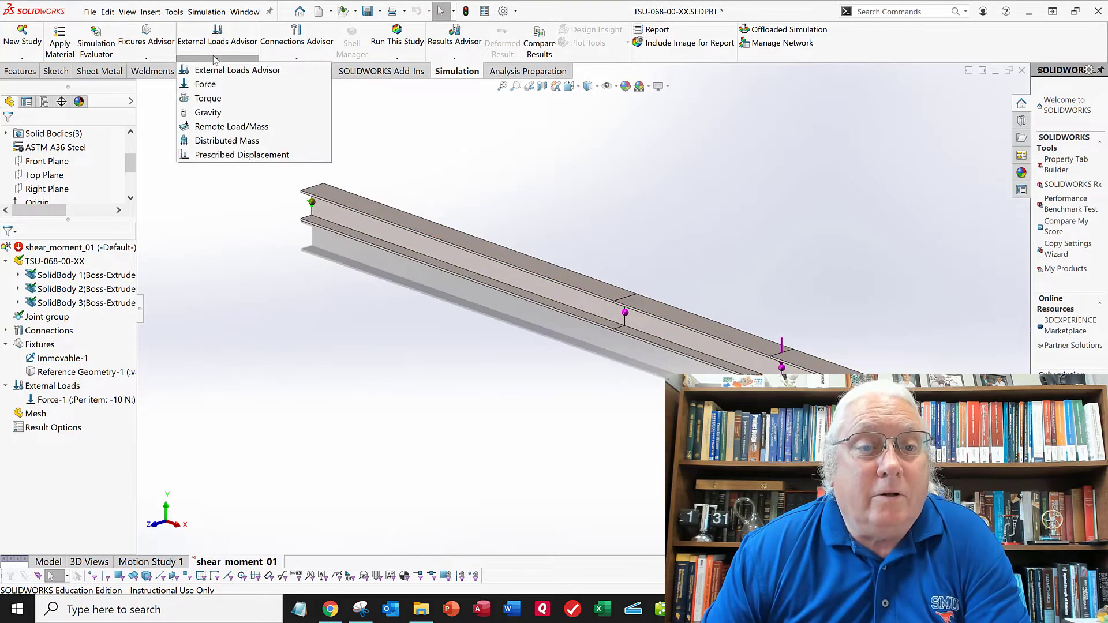
pyautogui.click(222, 86)
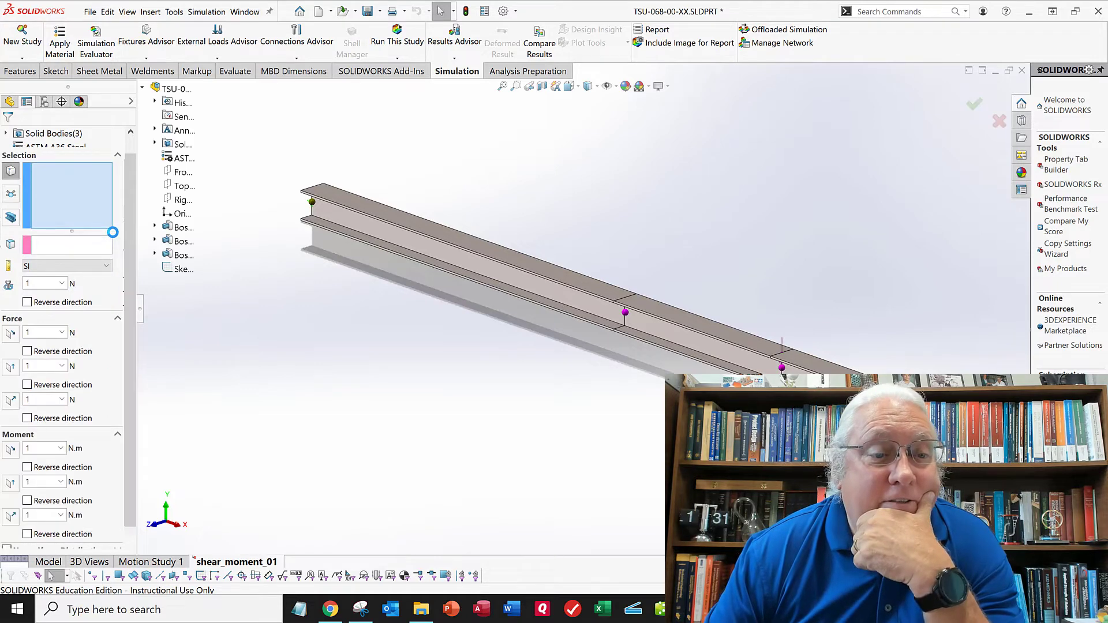
pyautogui.click(10, 218)
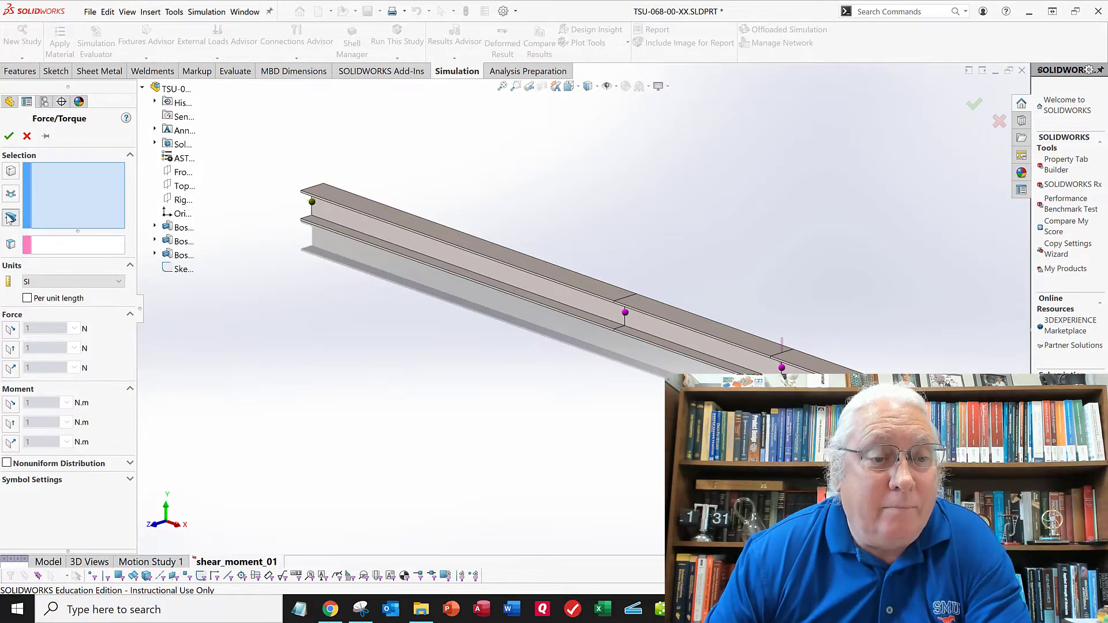
pyautogui.click(381, 217)
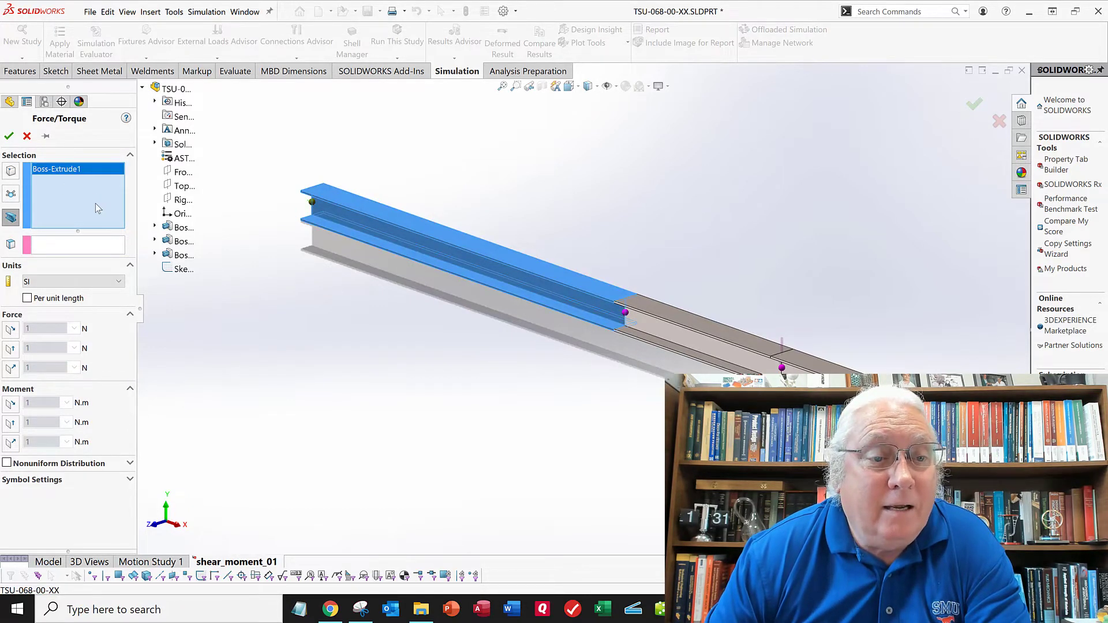
pyautogui.click(50, 247)
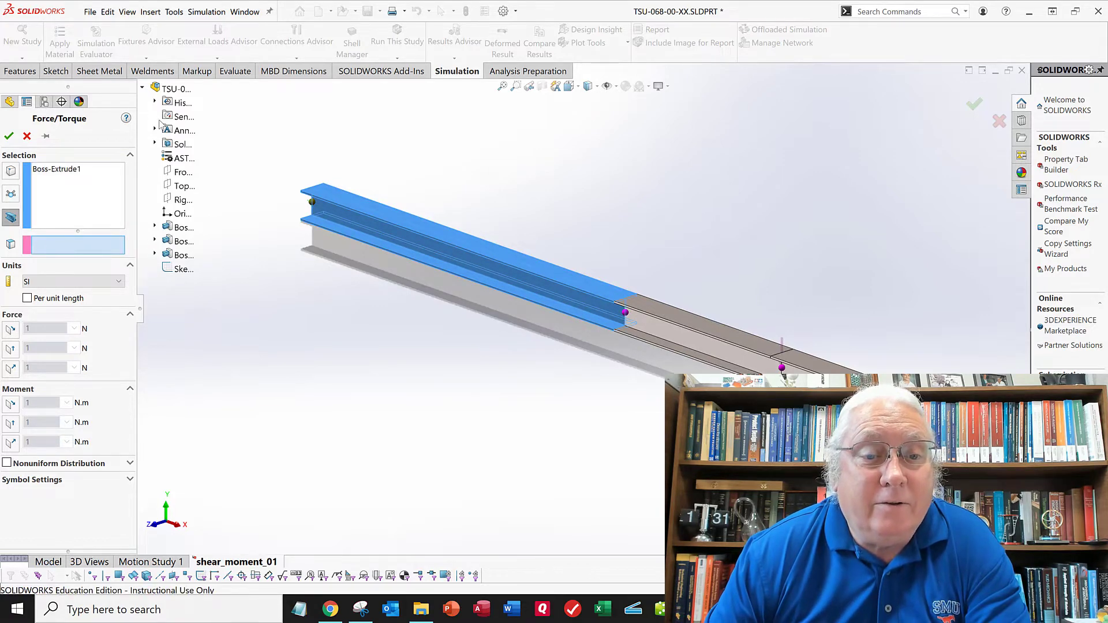
pyautogui.moveTo(164, 128)
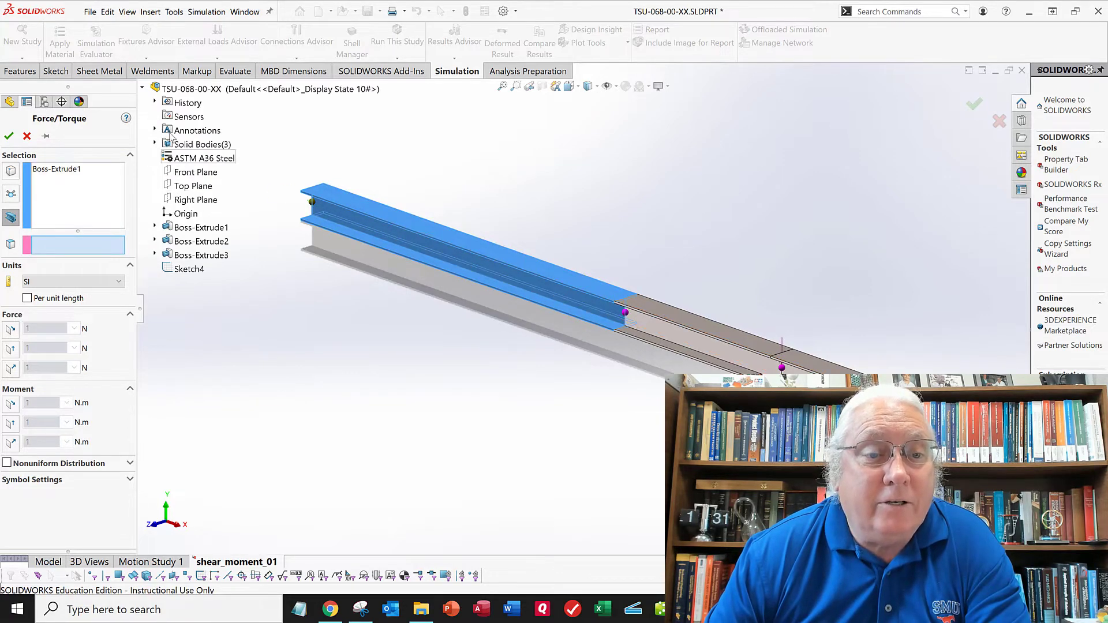
pyautogui.click(186, 192)
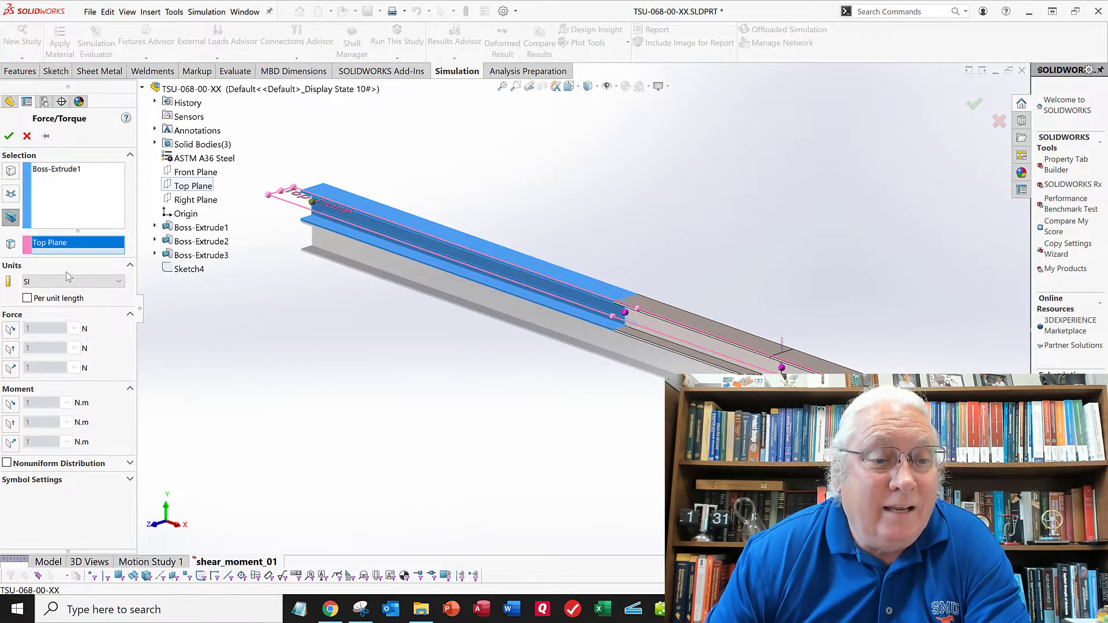
pyautogui.click(27, 298)
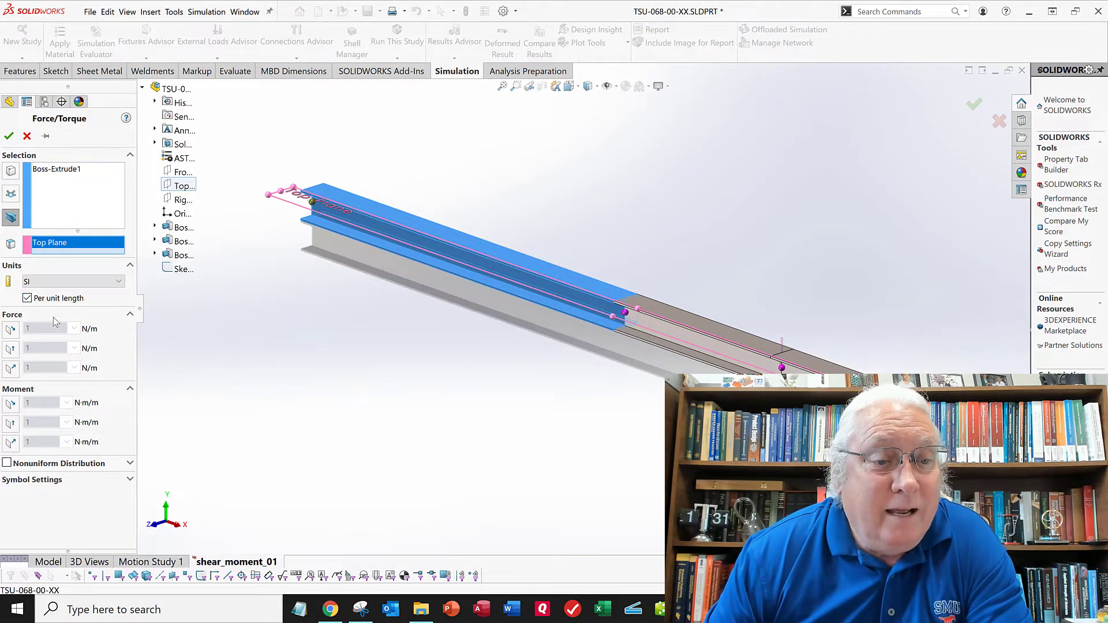
# - Show the nonuniform distribution options and set the force normal to the Top Plane to -6000 N/m
pyautogui.click(130, 465)
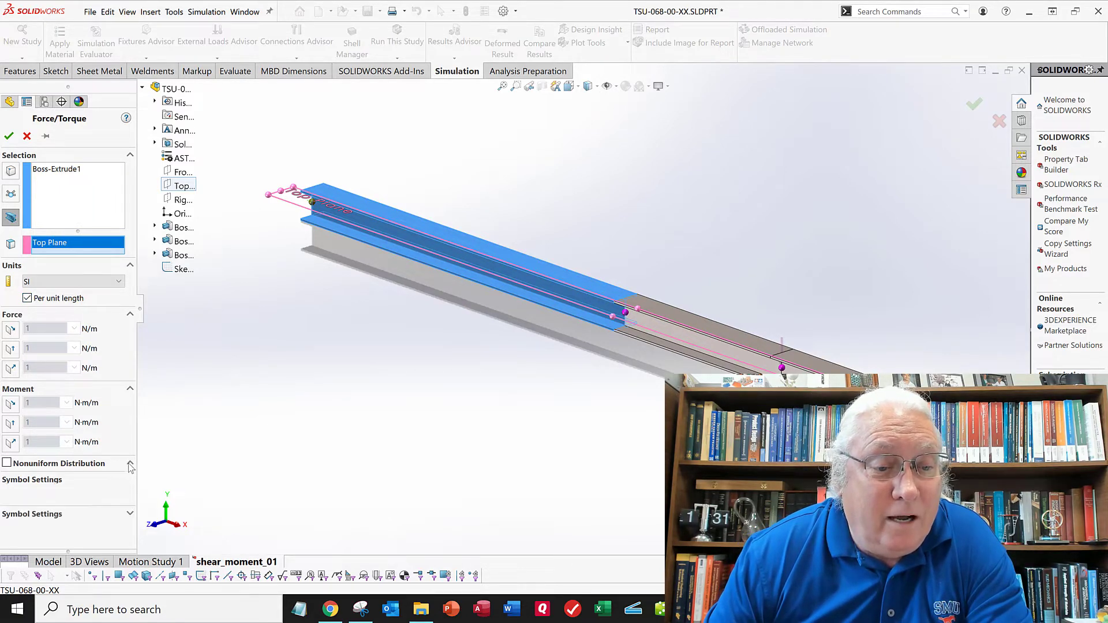
pyautogui.click(11, 495)
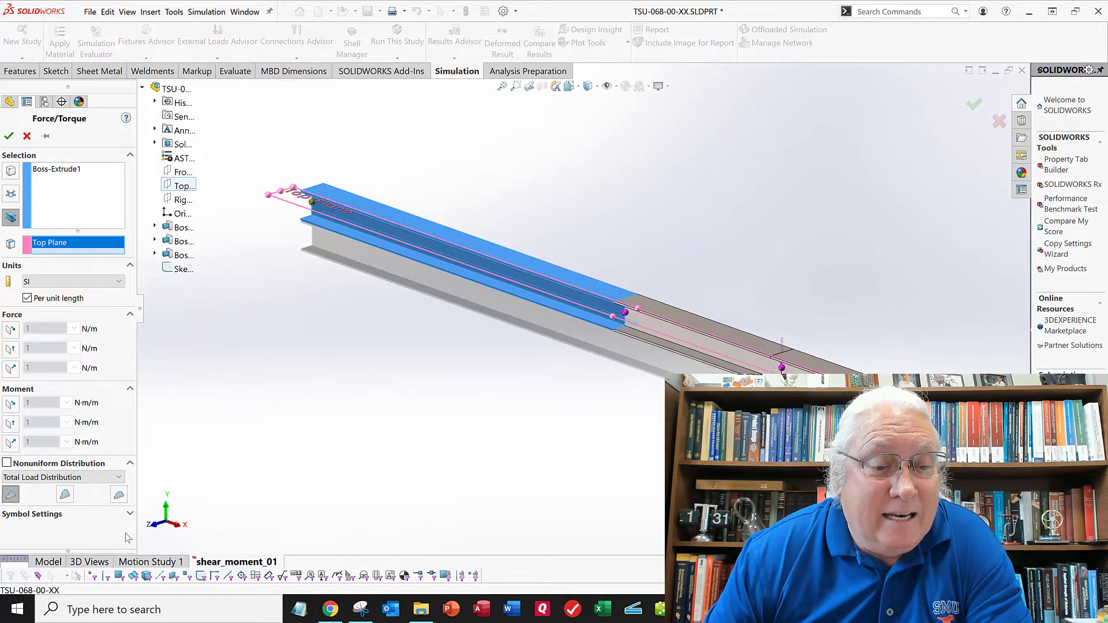
pyautogui.click(11, 372)
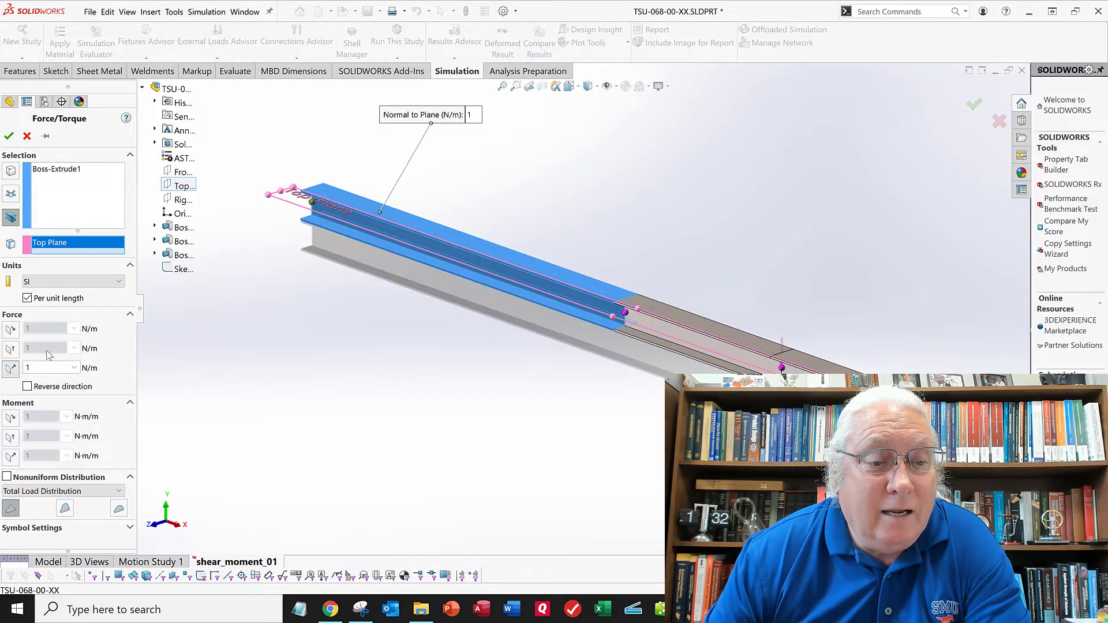
pyautogui.moveTo(44, 367); pyautogui.dragTo(25, 367)
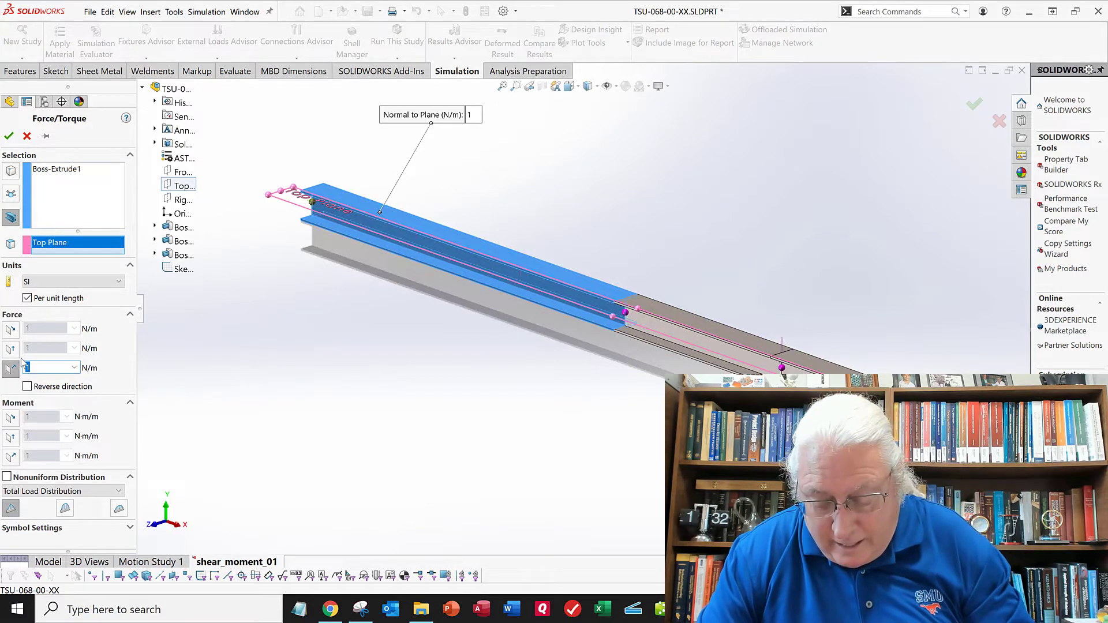
pyautogui.write('-6000')
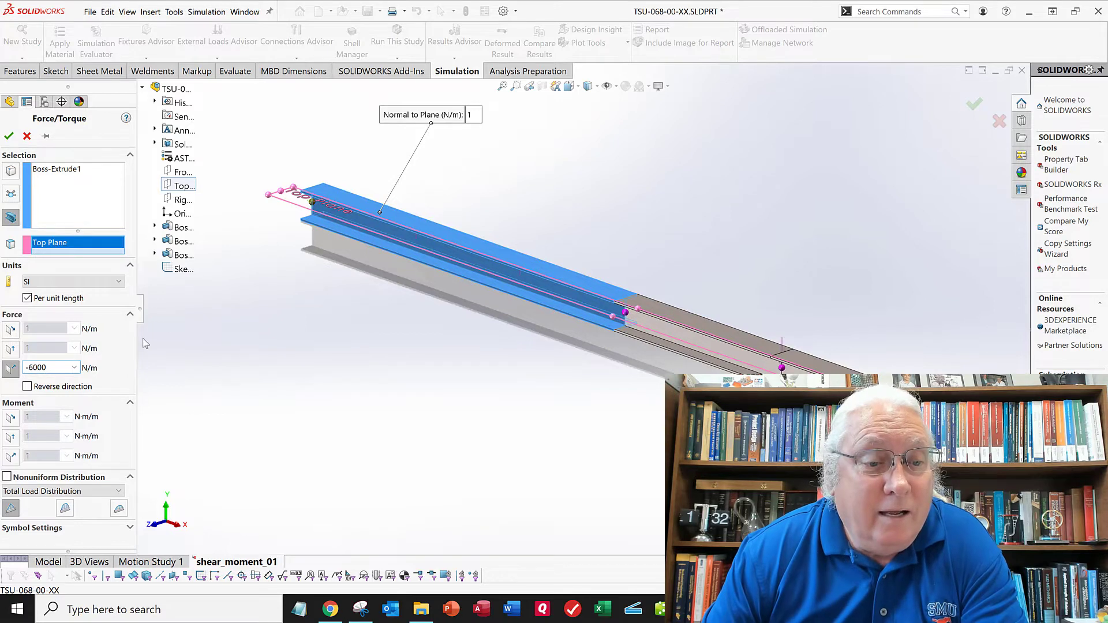
# - Change the distribution to Table Driven Load Distribution and enter -6000 N/m as the first row's force per unit length
pyautogui.click(92, 490)
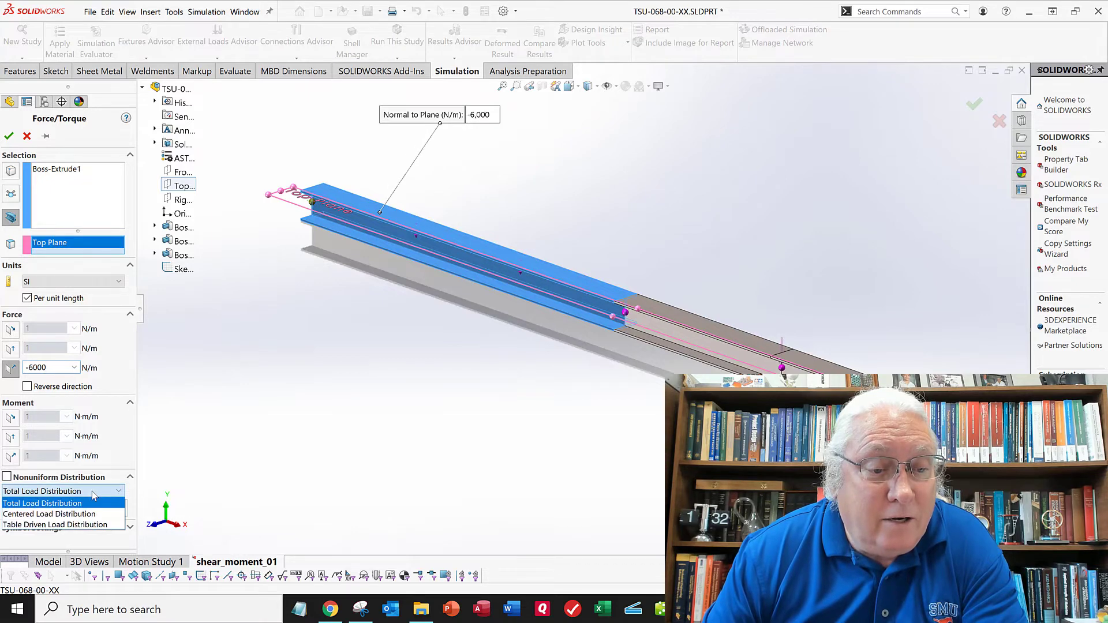
pyautogui.click(66, 526)
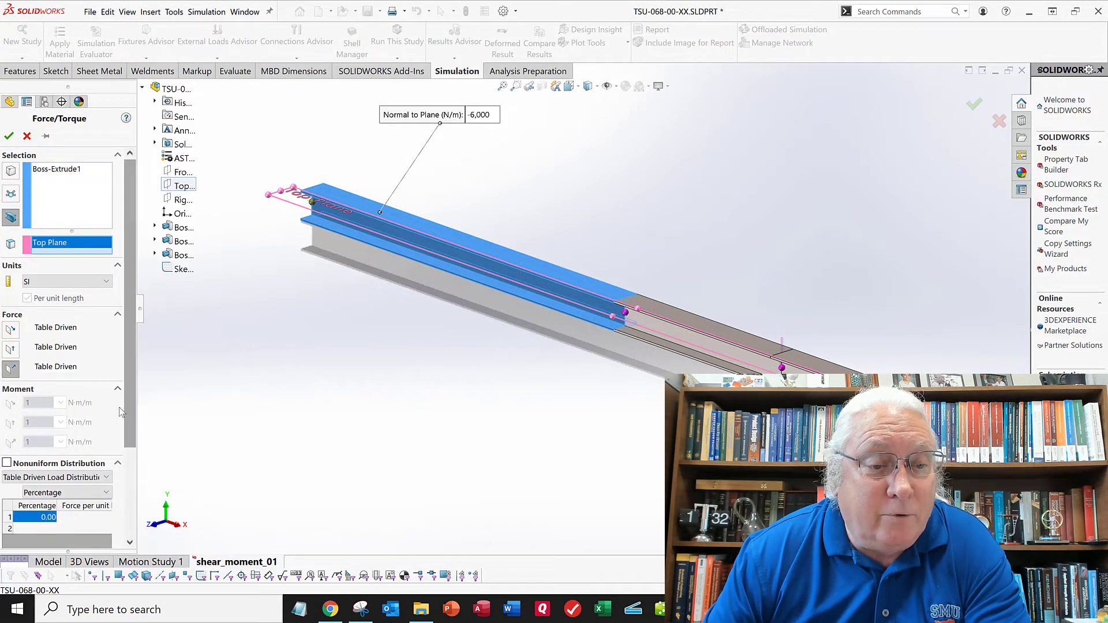
pyautogui.scroll(-1, 129, 459)
pyautogui.scroll(-2, 129, 459)
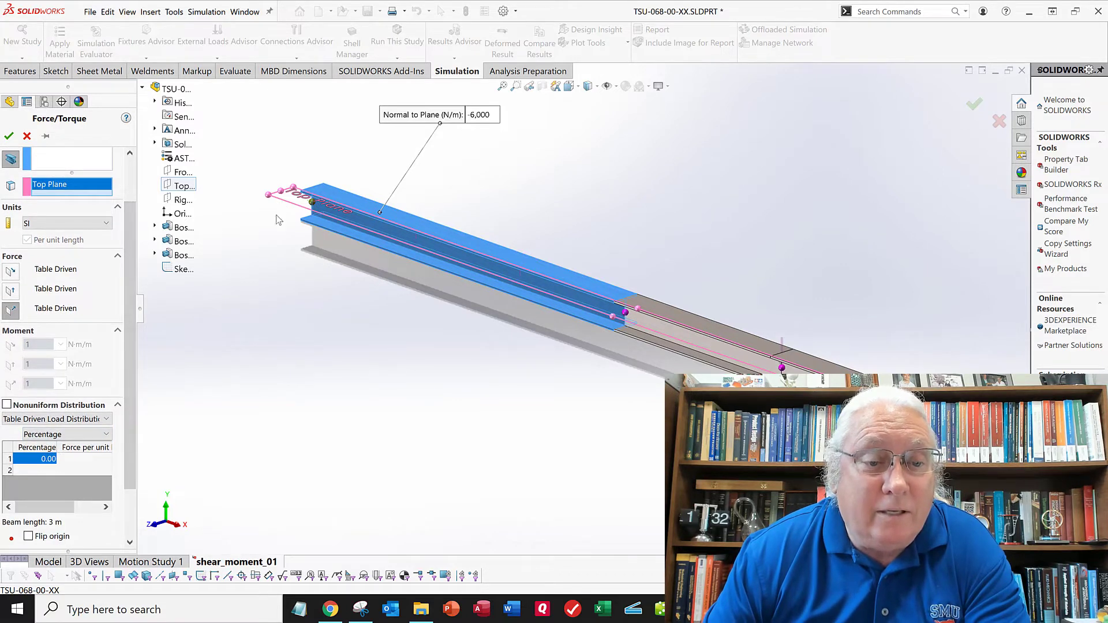
pyautogui.click(75, 461)
pyautogui.doubleClick(75, 463)
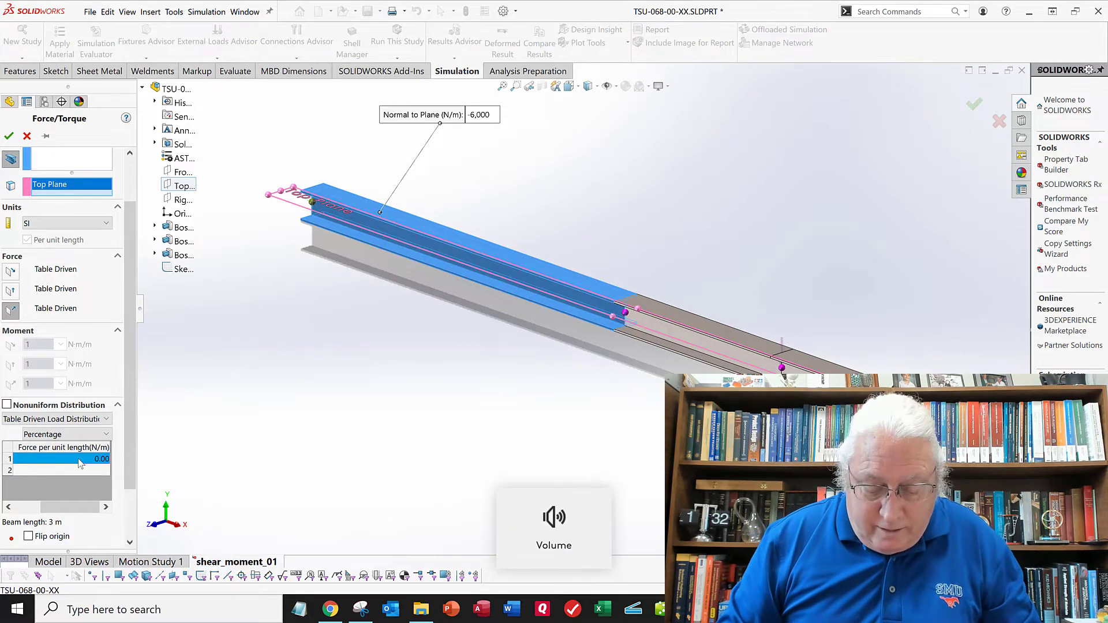
pyautogui.write('-6000')
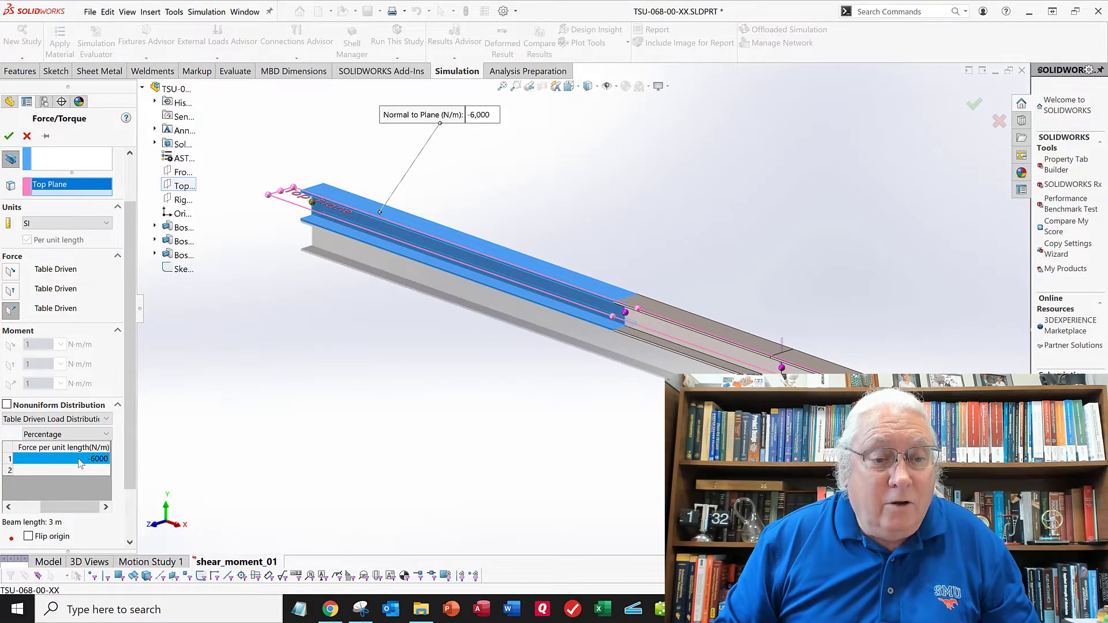
pyautogui.press('Return')
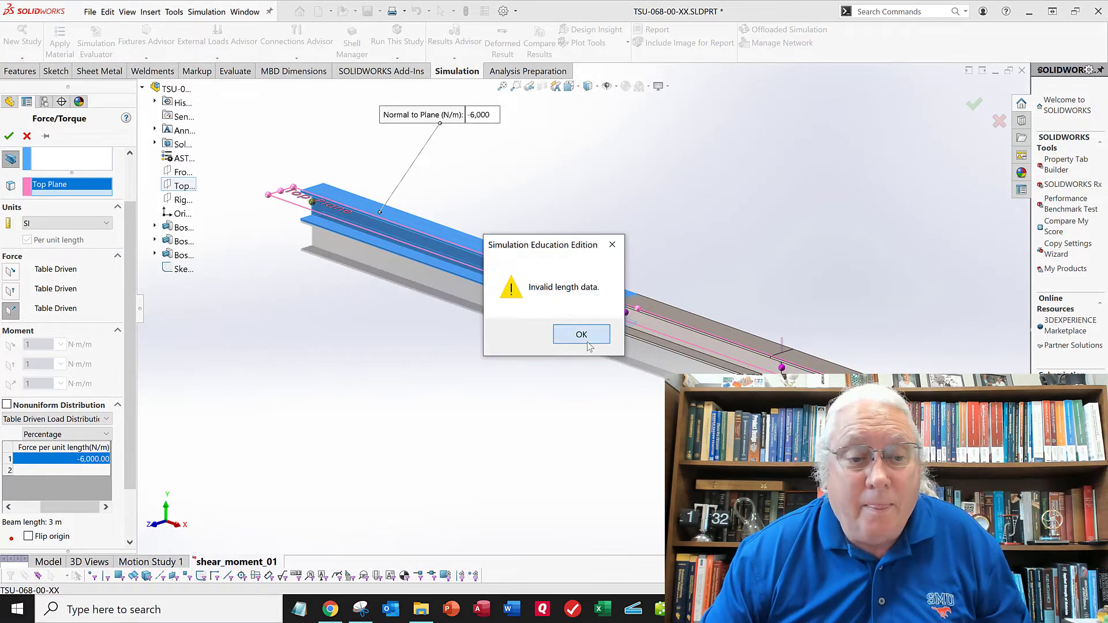
pyautogui.click(582, 334)
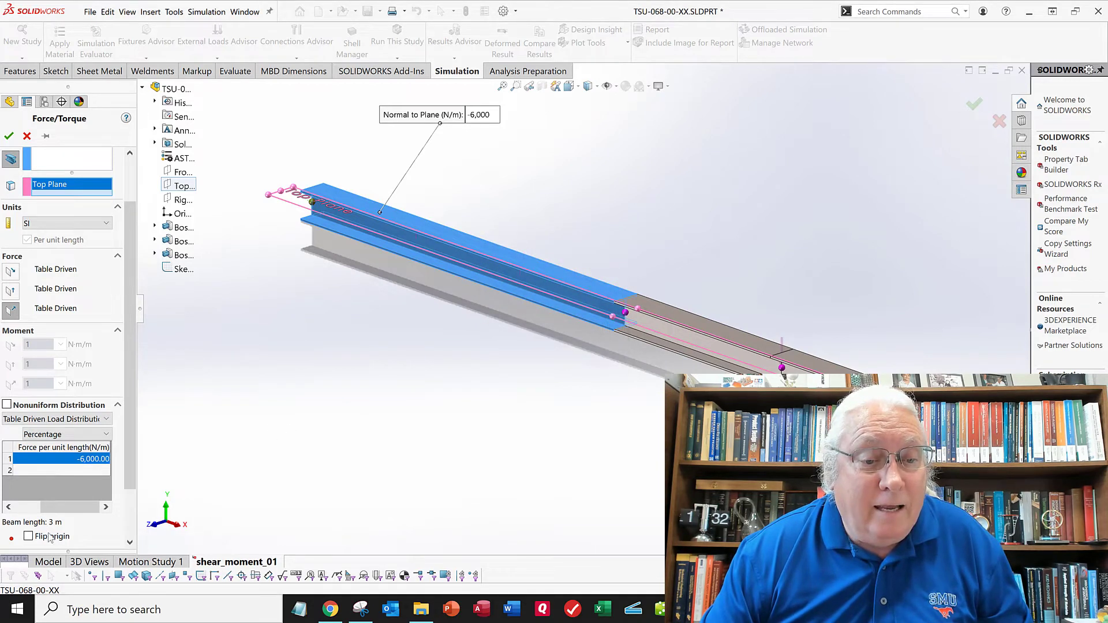
# - Fill the load table's second row with 0 N/m at 100 percent of the beam length and accept the load
pyautogui.click(21, 473)
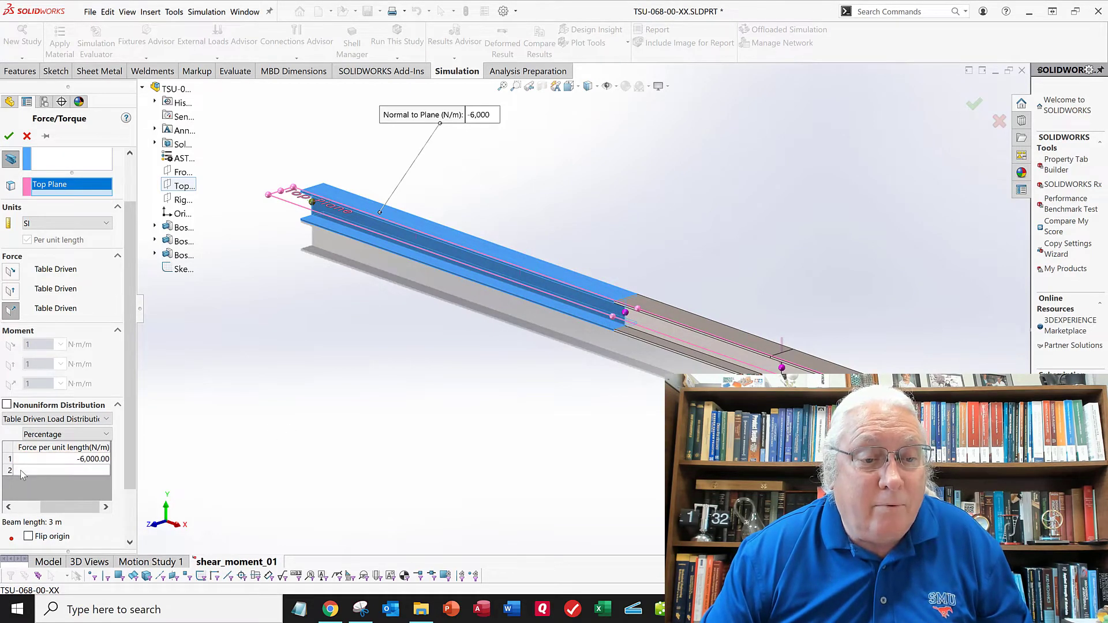
pyautogui.click(91, 468)
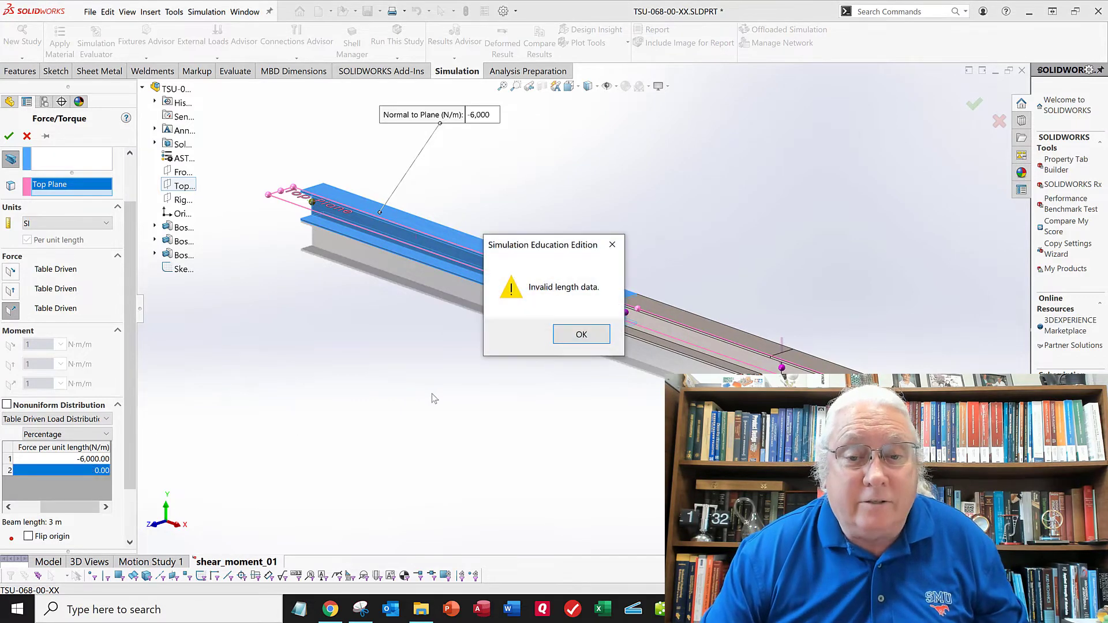
pyautogui.click(577, 337)
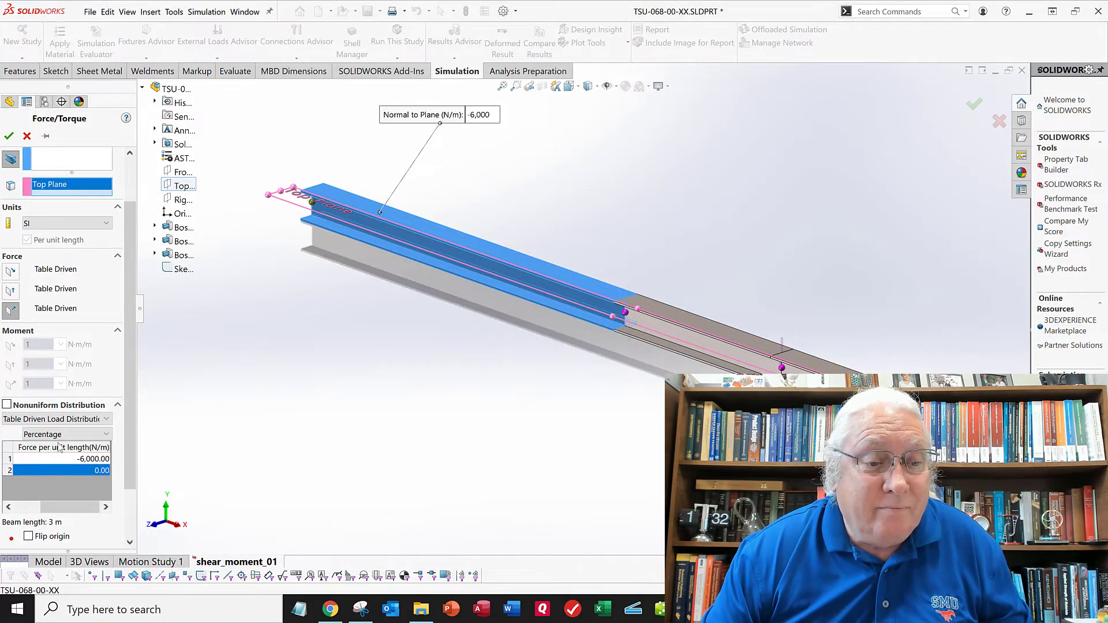
pyautogui.click(39, 436)
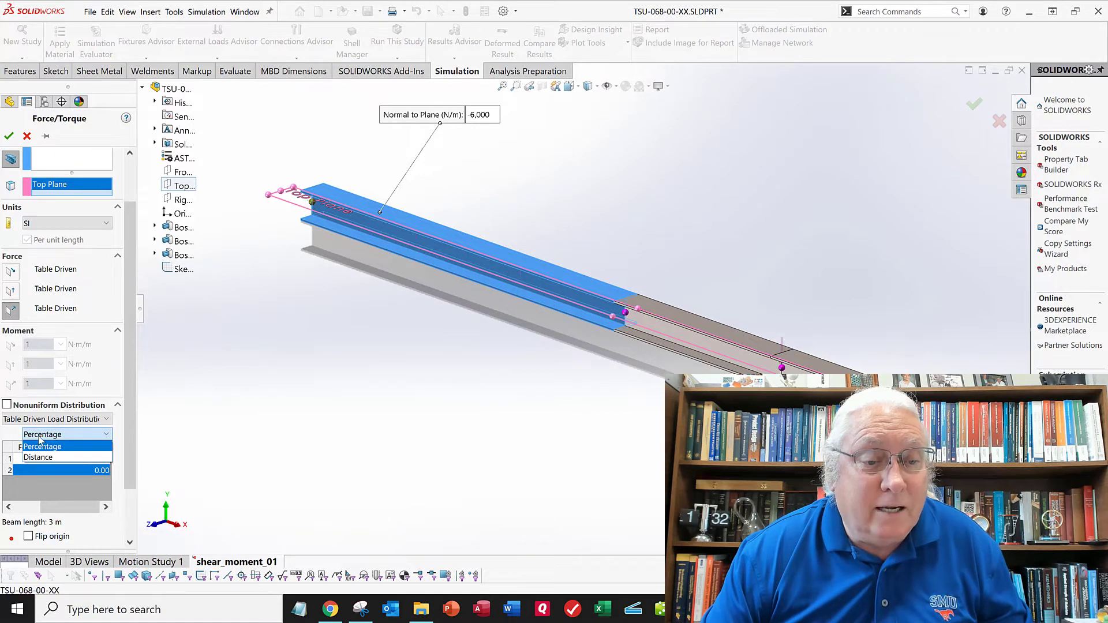
pyautogui.click(58, 447)
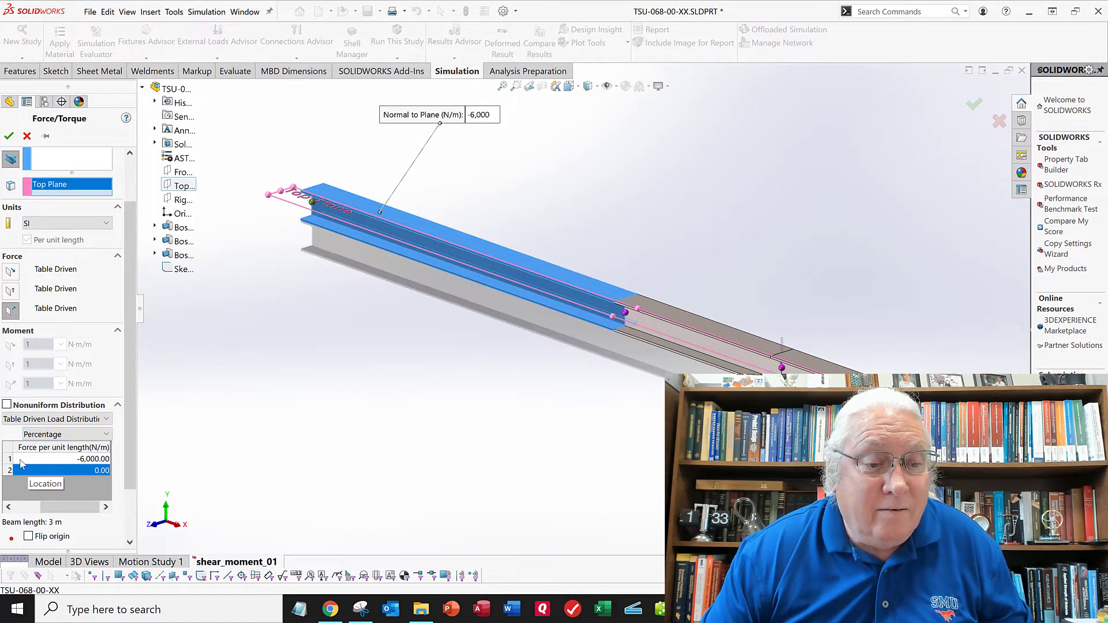
pyautogui.click(17, 507)
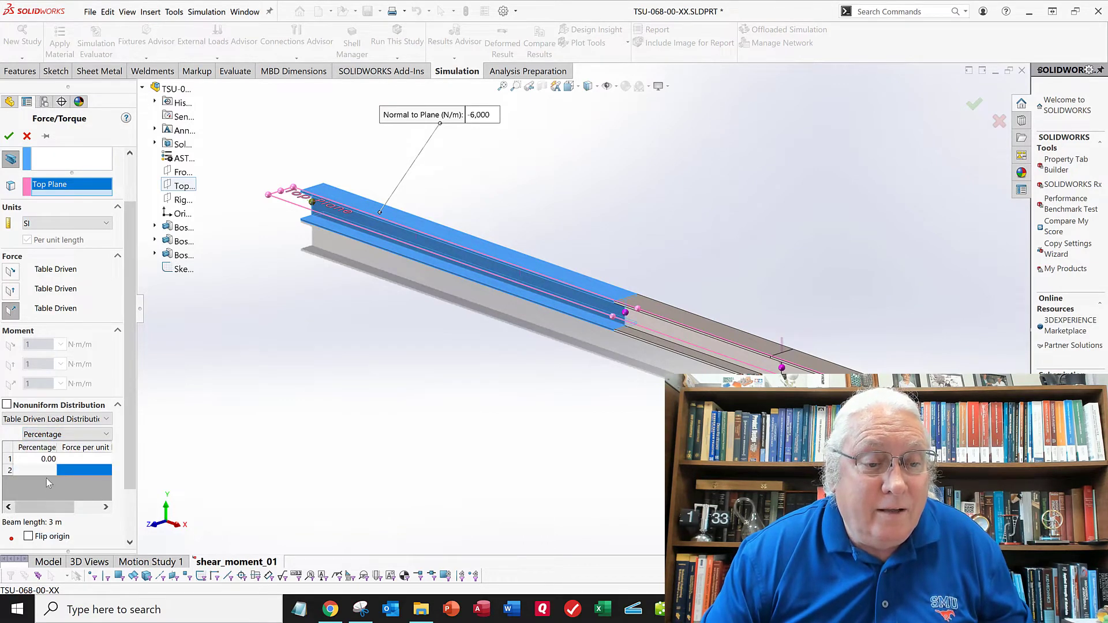
pyautogui.click(42, 472)
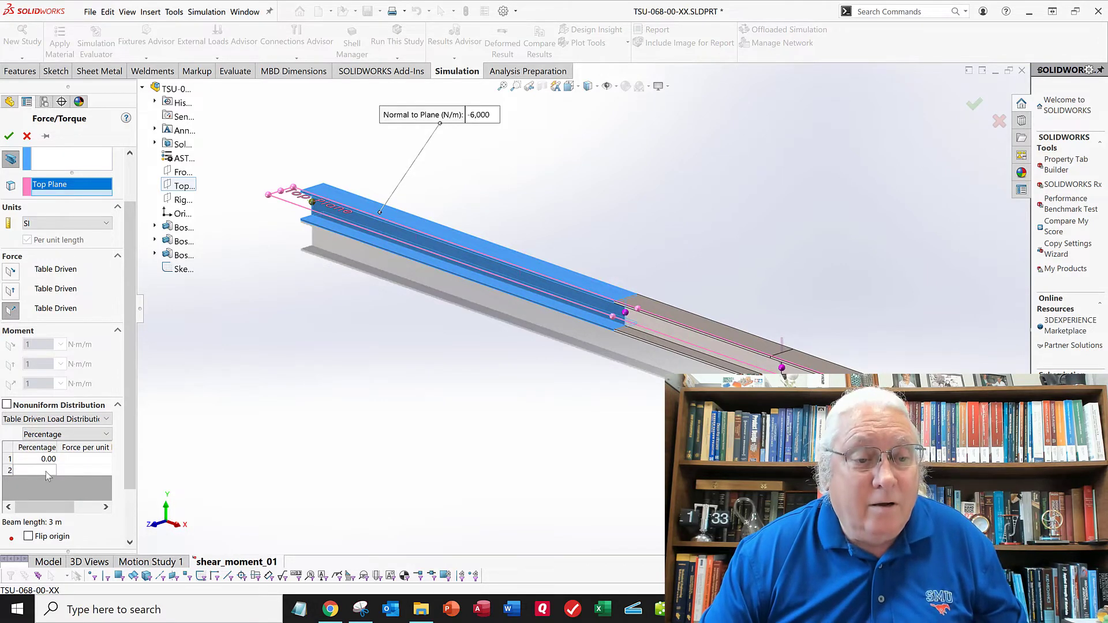
pyautogui.write('100')
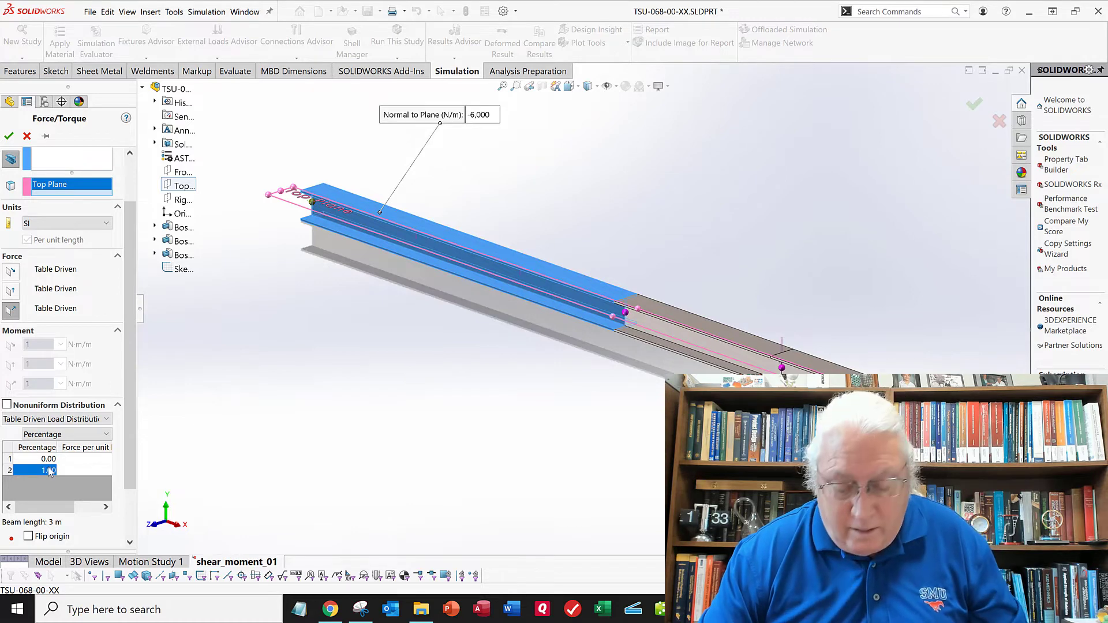
pyautogui.press('Return')
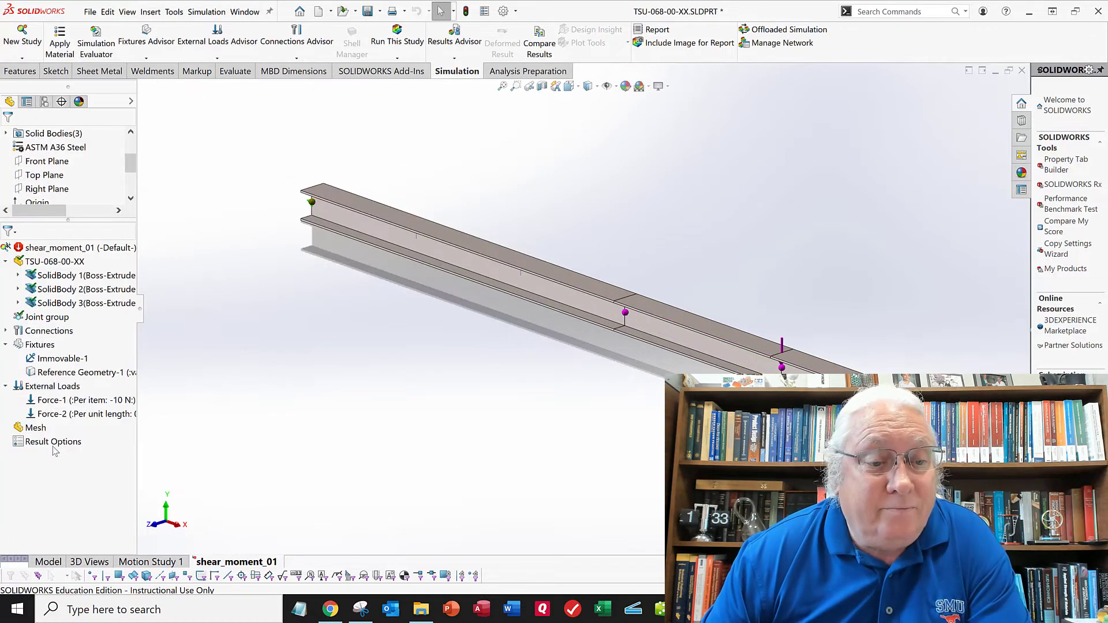
# - Reopen the distributed load on the first beam segment and show the force column of its load table
pyautogui.click(85, 401)
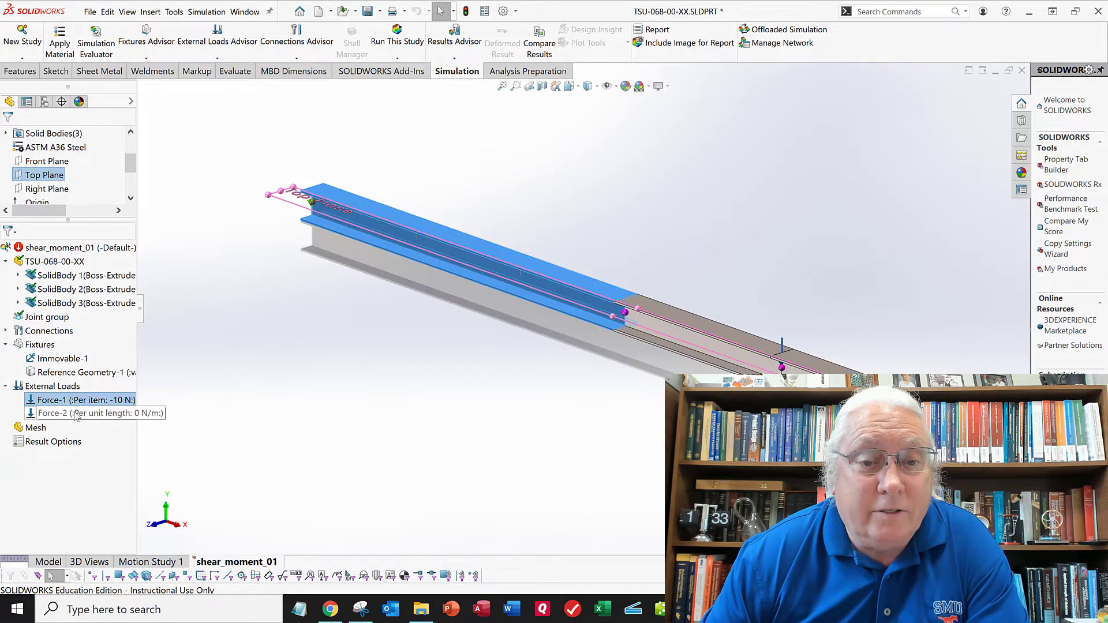
pyautogui.click(76, 414)
pyautogui.rightClick(75, 414)
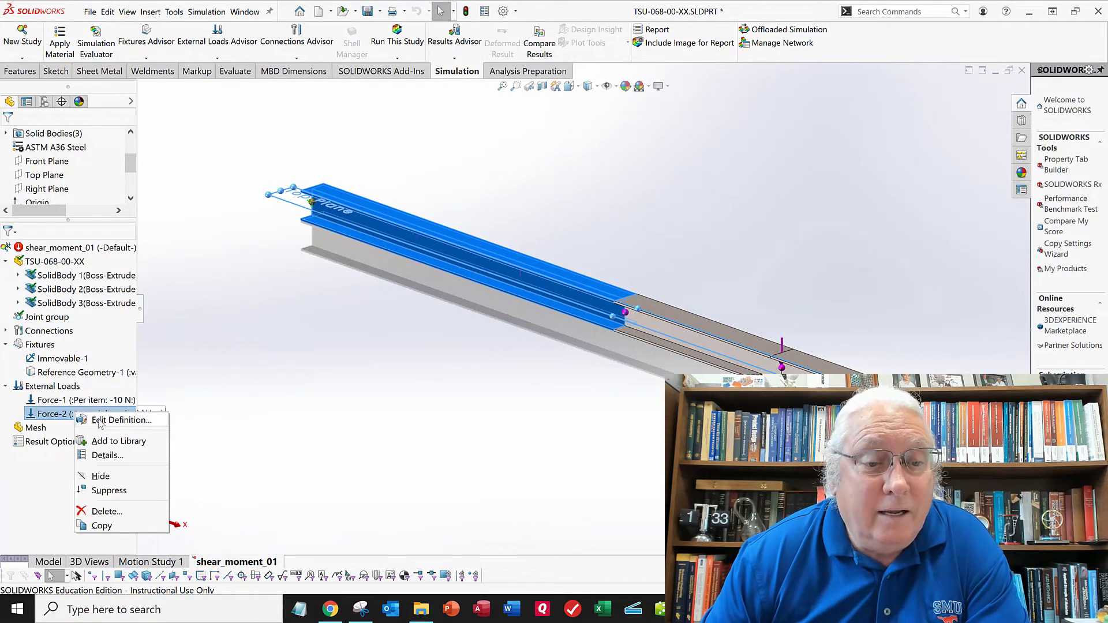
pyautogui.click(241, 323)
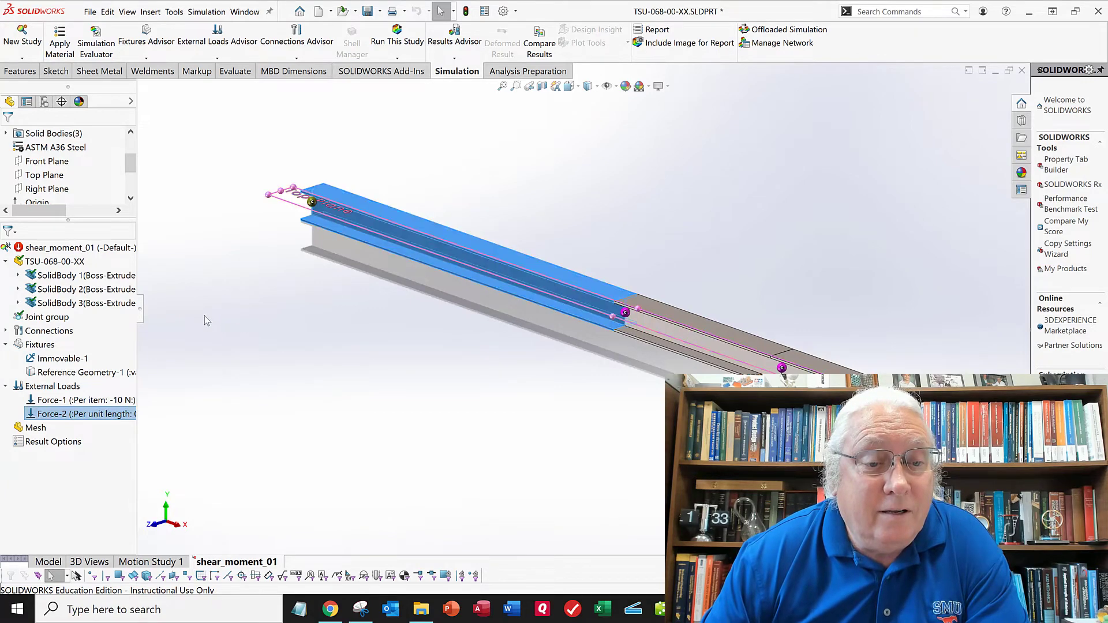
pyautogui.click(10, 218)
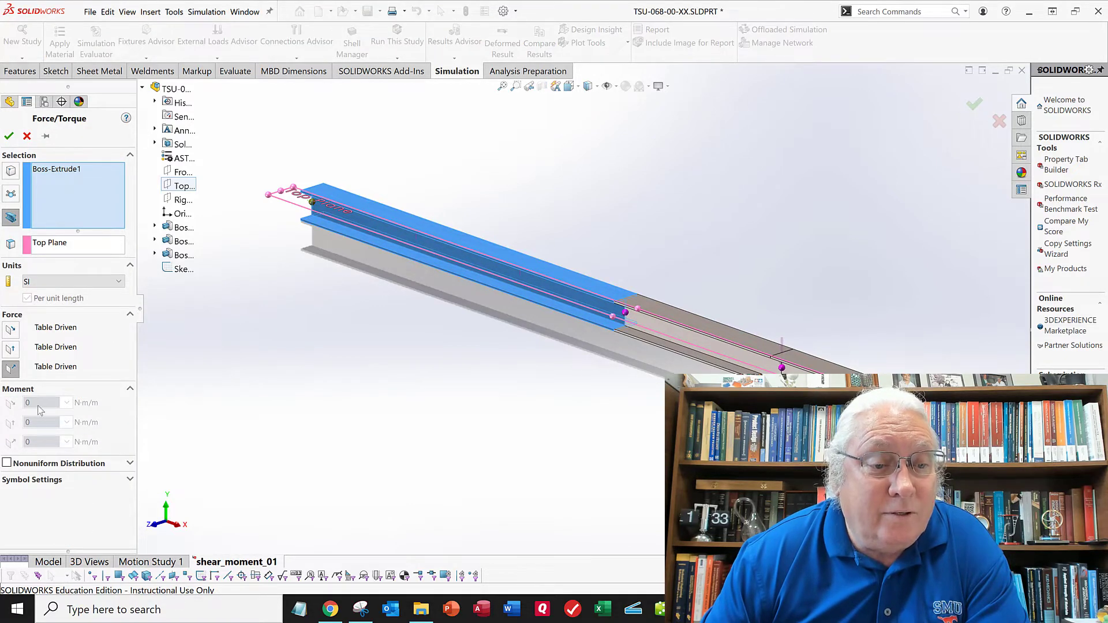
pyautogui.click(130, 464)
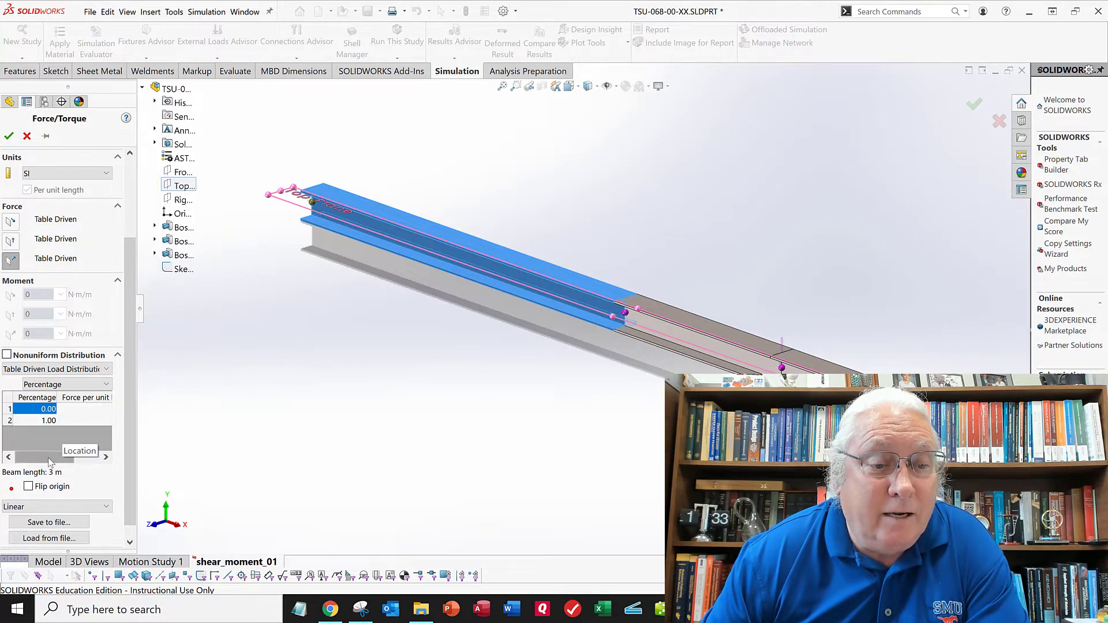
pyautogui.click(84, 457)
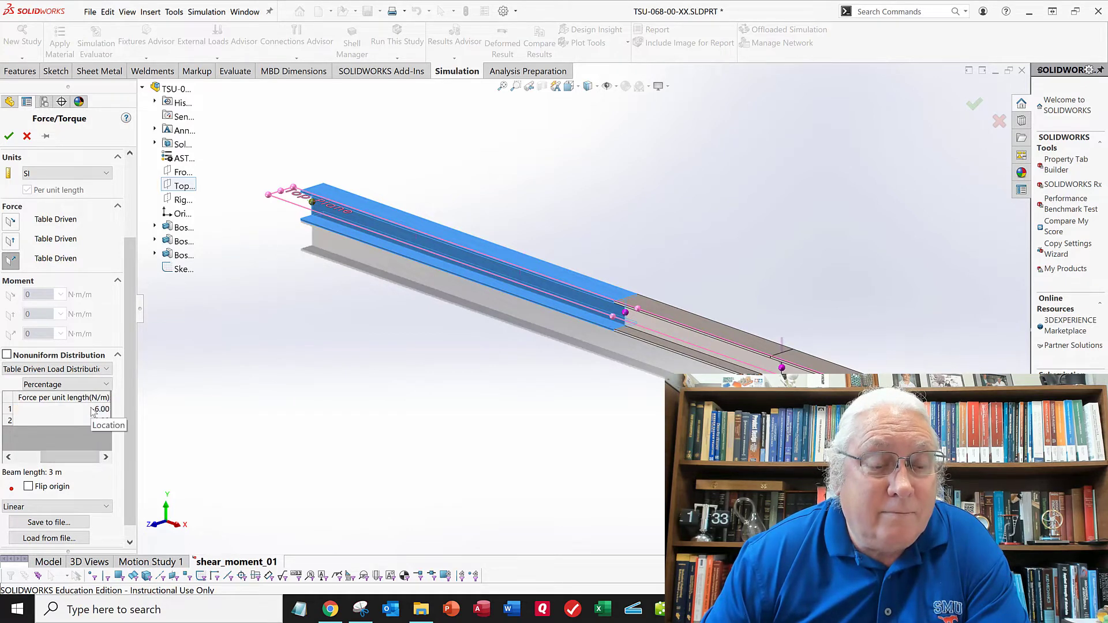
# - Try to edit the first row's force per unit length in the load table
pyautogui.click(99, 411)
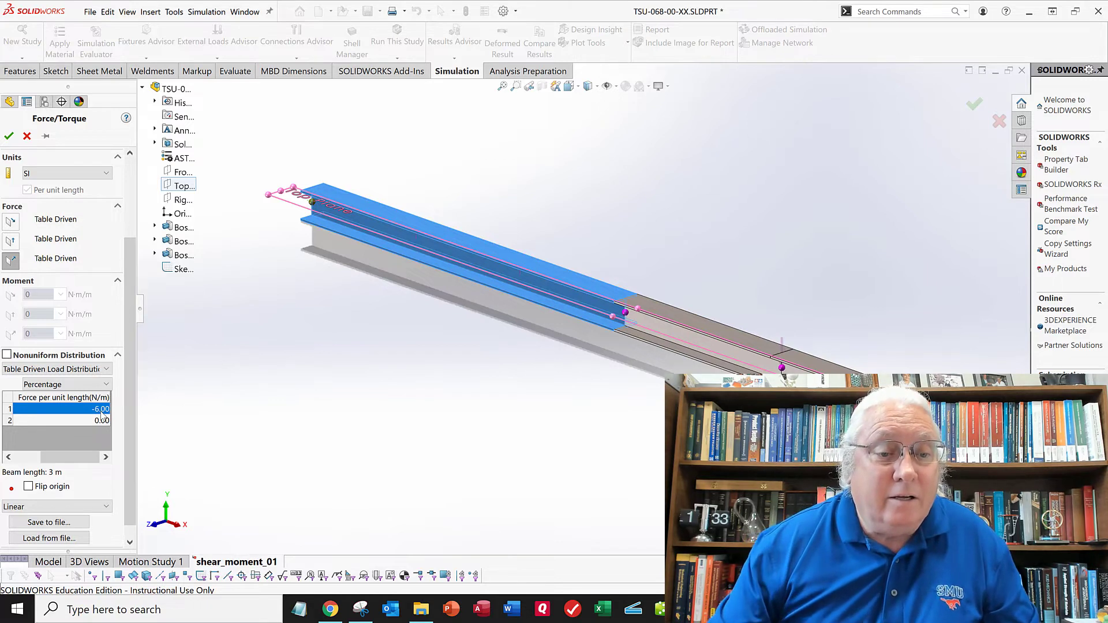
pyautogui.click(101, 412)
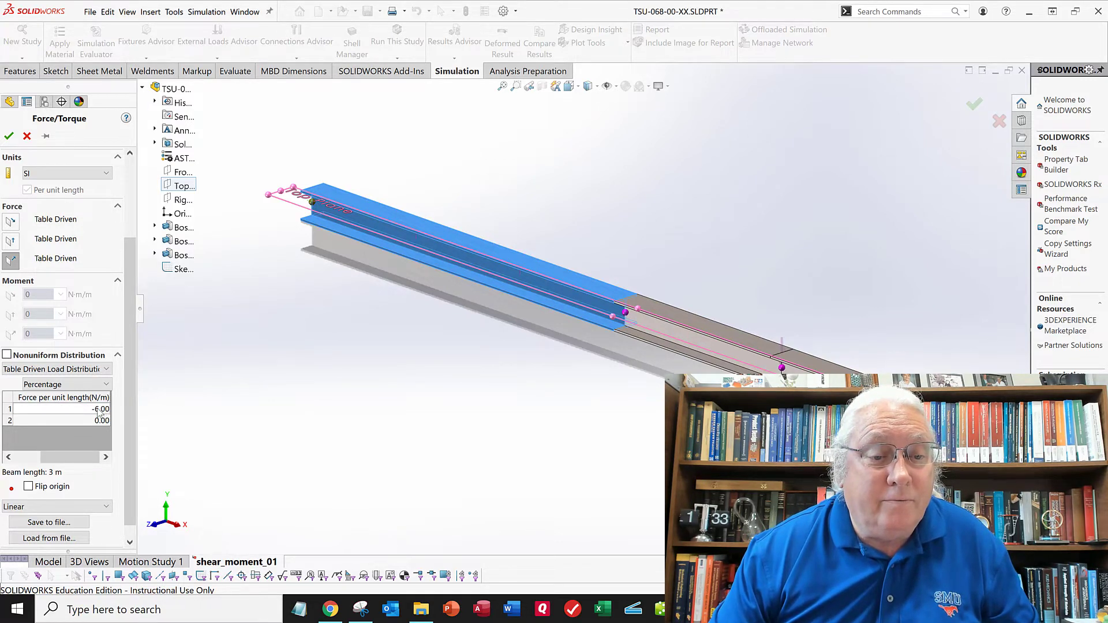
pyautogui.click(98, 409)
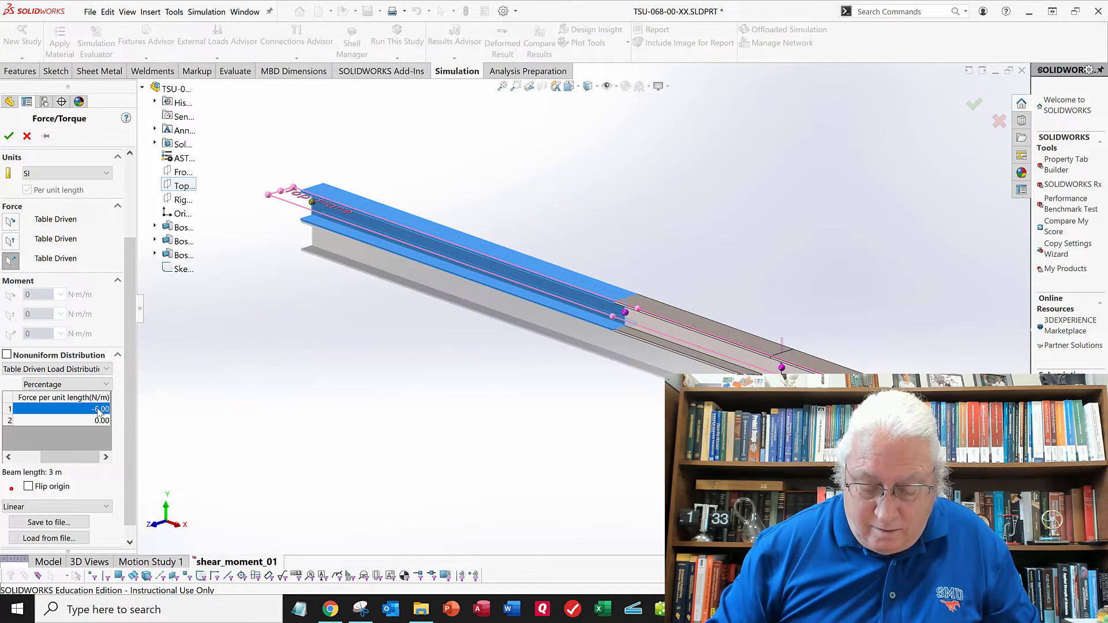
pyautogui.press('Return')
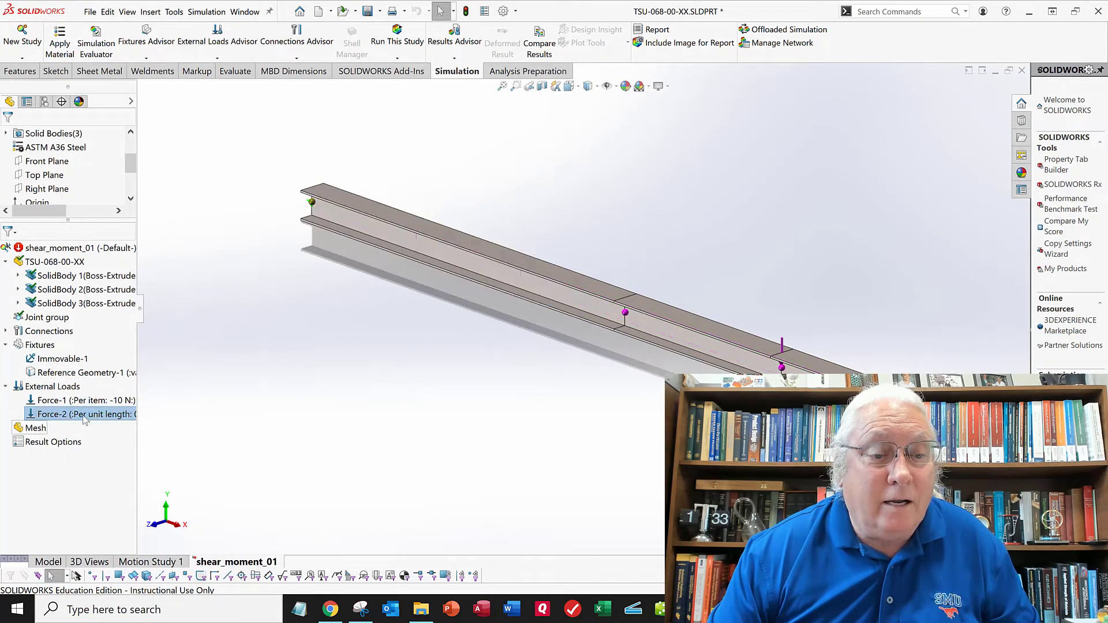
# - Edit the distributed load again, enable its nonuniform distribution and set the second row's location to 100 percent
pyautogui.rightClick(85, 412)
pyautogui.click(109, 420)
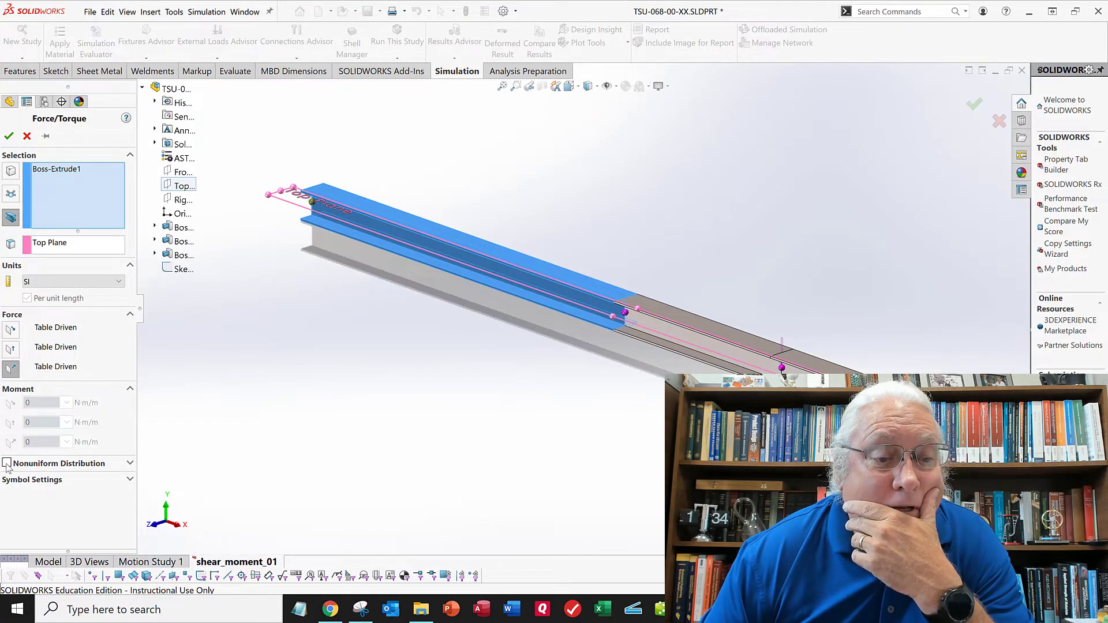
pyautogui.click(78, 469)
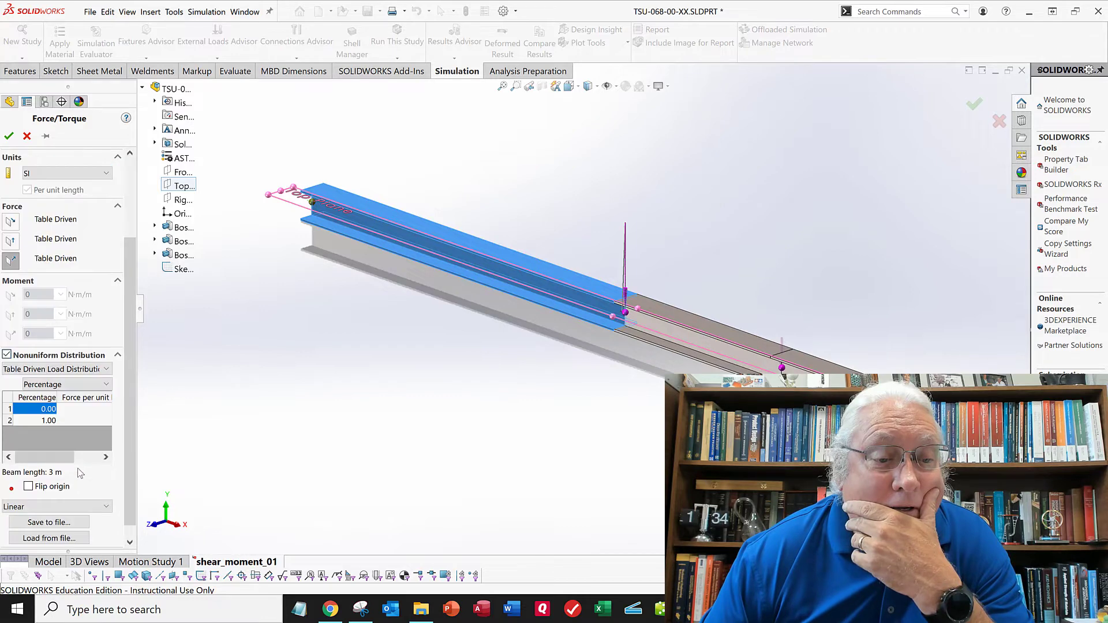
pyautogui.click(36, 424)
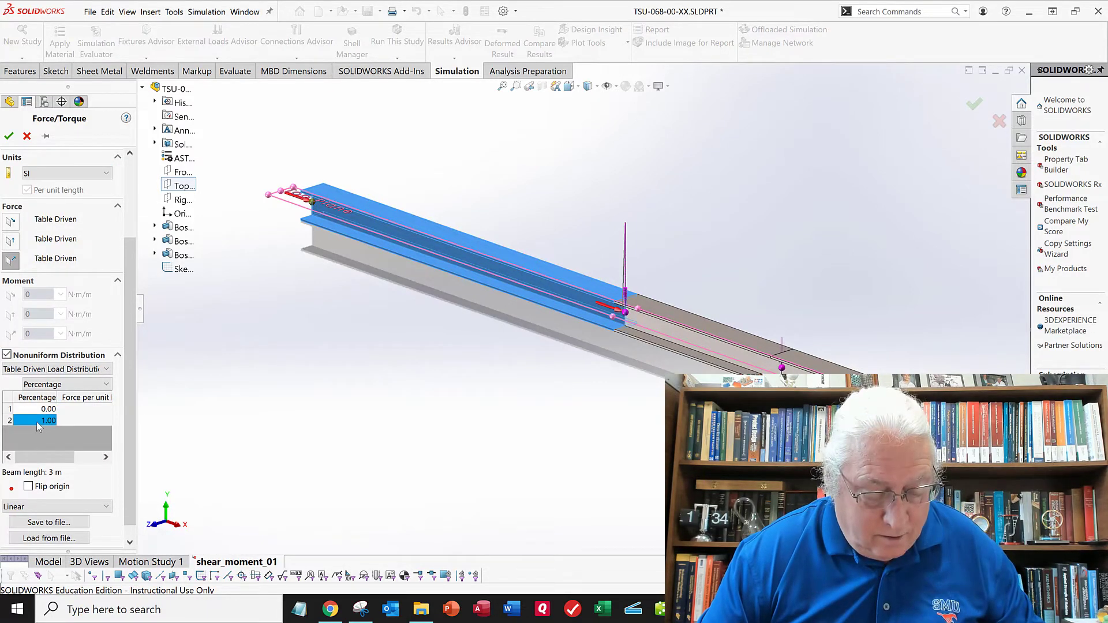
pyautogui.write('100')
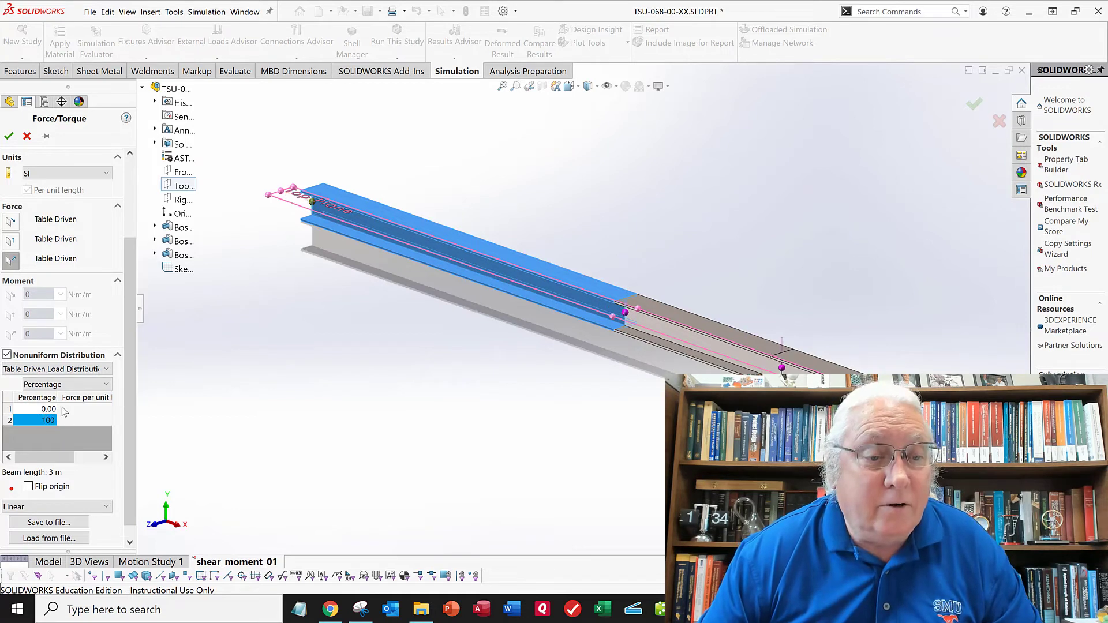
pyautogui.click(62, 408)
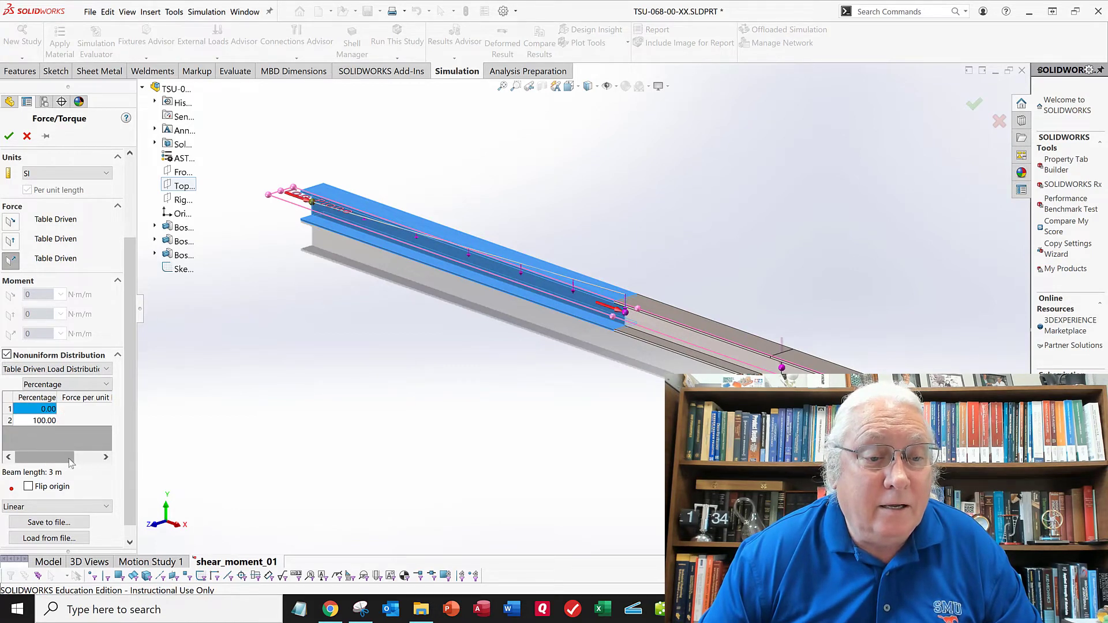
# - Set the first row's force per unit length to -6000 N/m in the load table
pyautogui.click(100, 458)
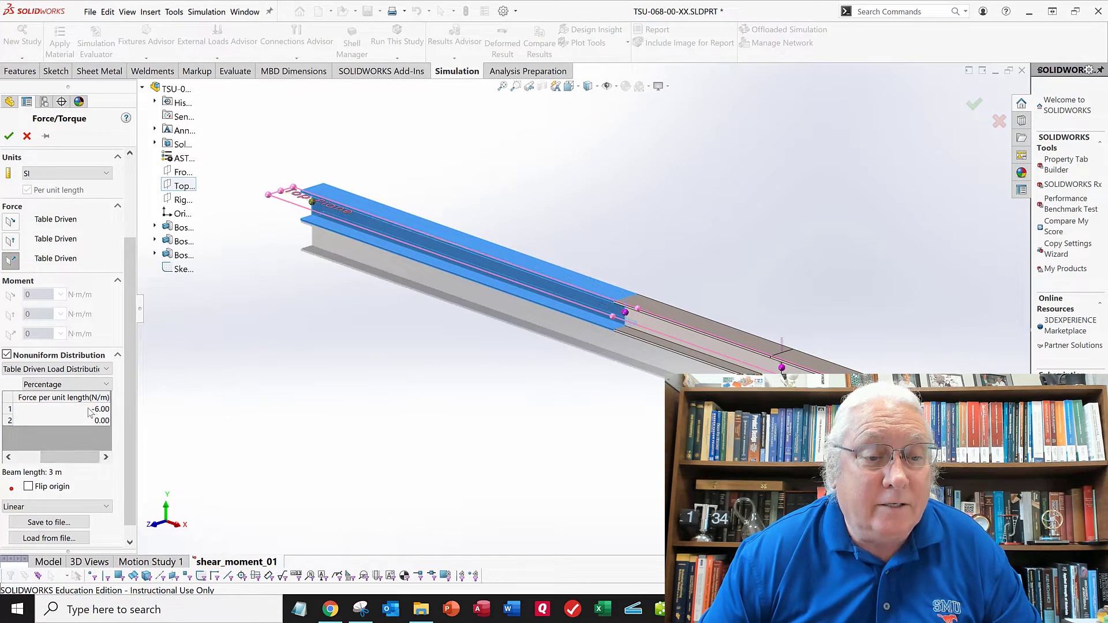
pyautogui.click(89, 411)
pyautogui.write('-6000')
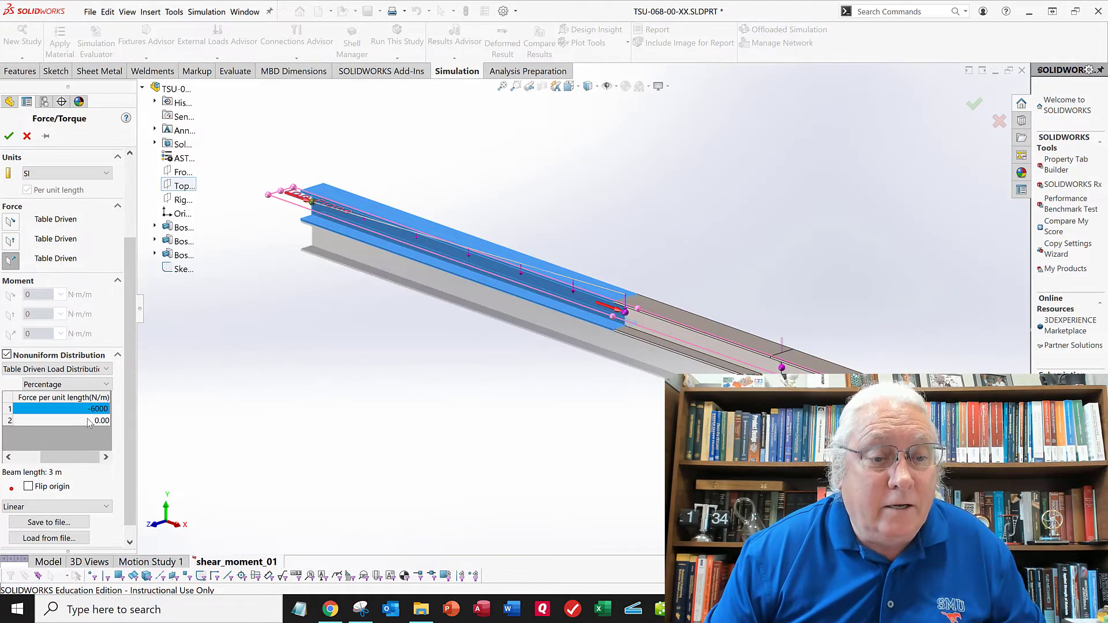
pyautogui.click(88, 419)
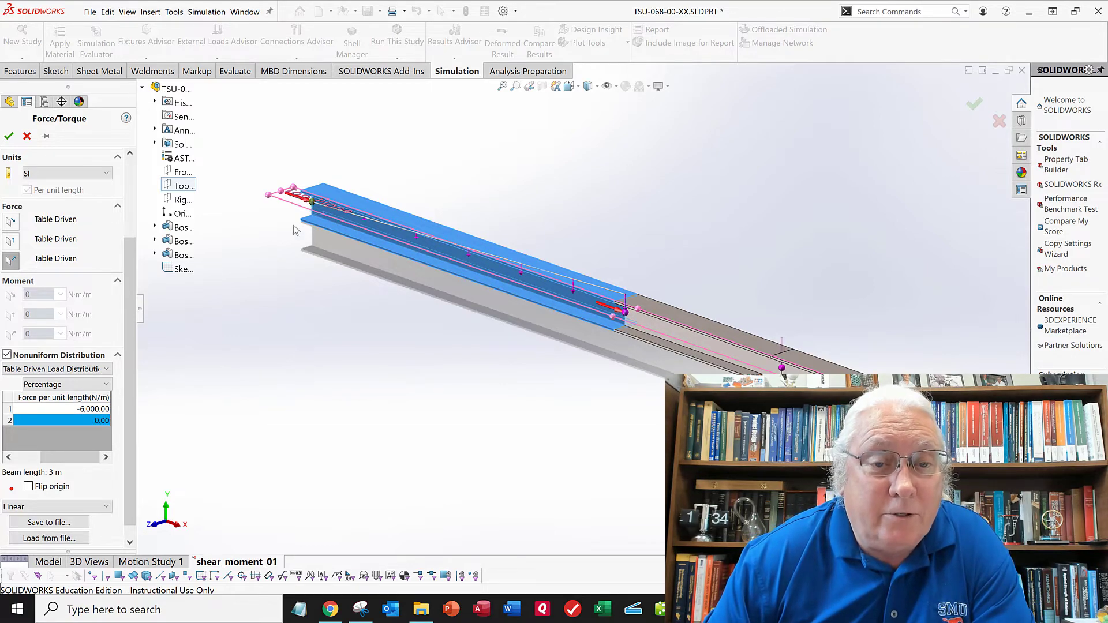
# - Flip the origin of the table-driven distribution and compare the load direction with the hand-drawn beam sketch in Snipping Tool
pyautogui.moveTo(330, 309); pyautogui.dragTo(319, 311, button='middle')
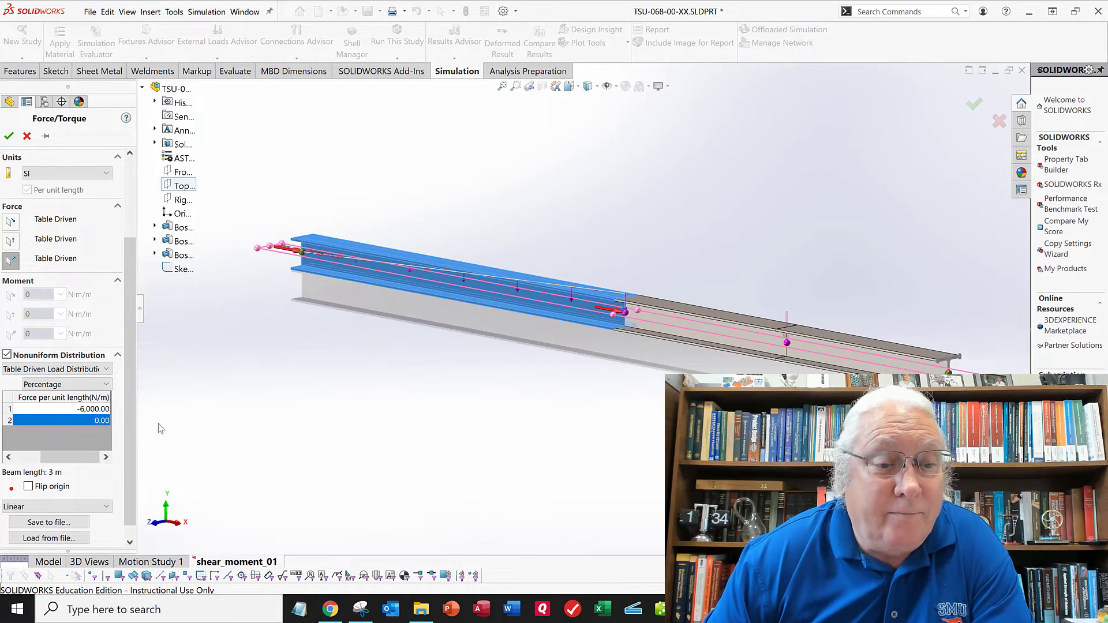
pyautogui.moveTo(528, 374); pyautogui.dragTo(553, 344, button='middle')
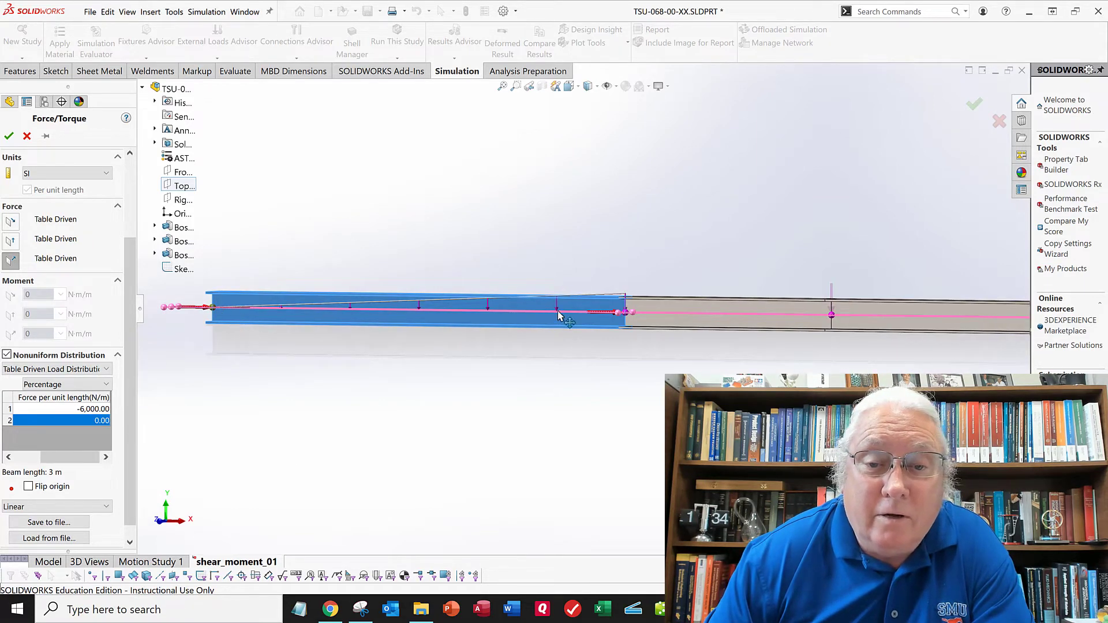
pyautogui.click(28, 488)
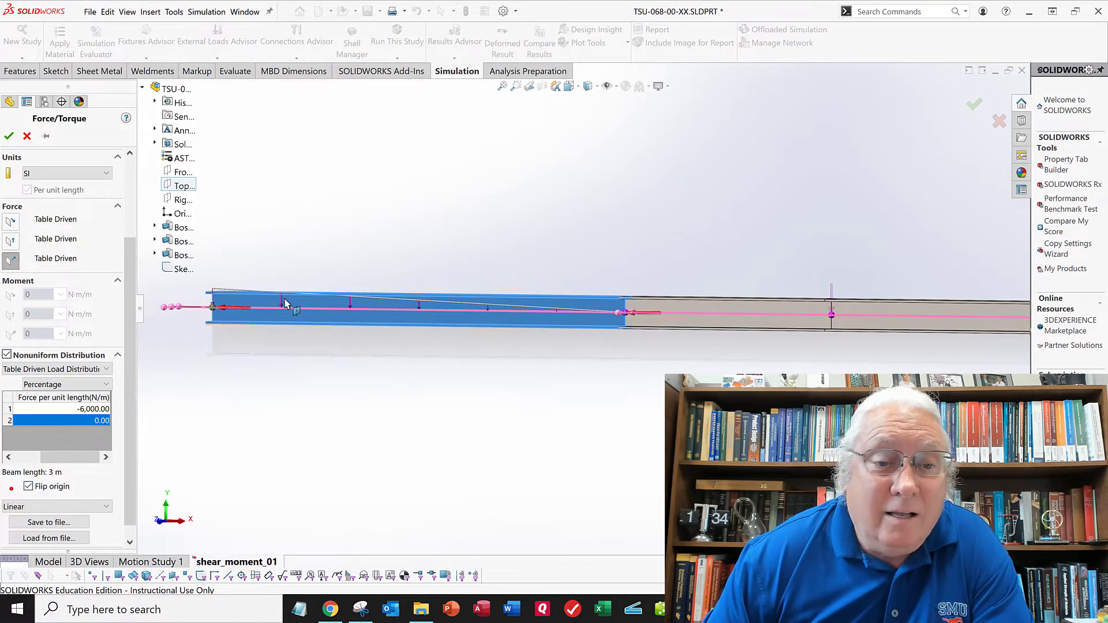
pyautogui.scroll(-2, 231, 310)
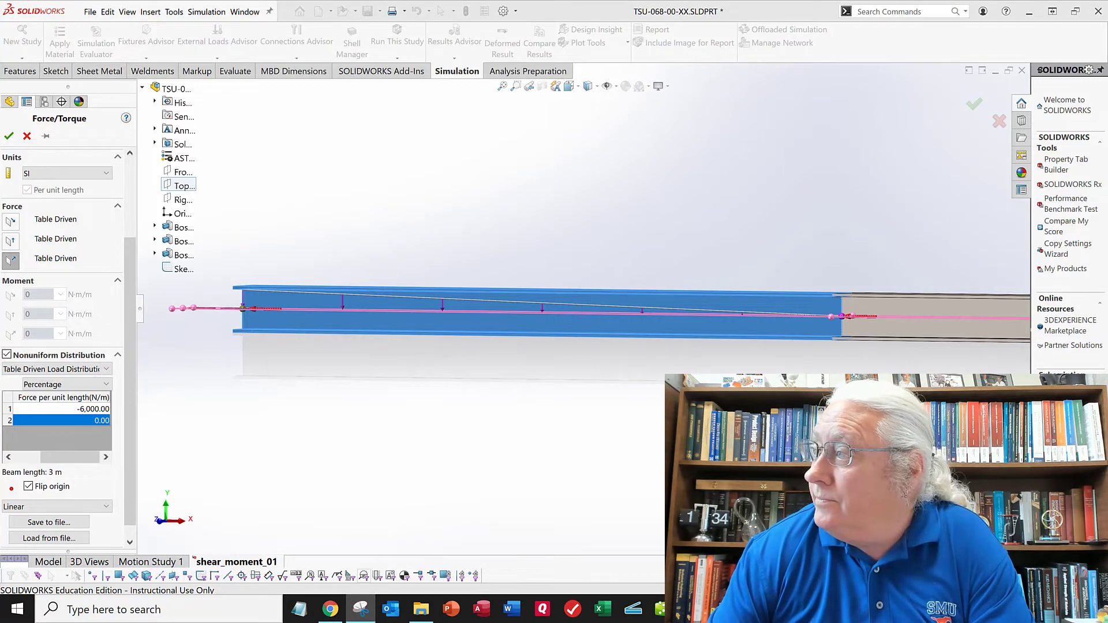
pyautogui.moveTo(1107, 167)
pyautogui.mouseDown()
pyautogui.moveTo(956, 161)
pyautogui.moveTo(747, 115)
pyautogui.moveTo(1105, 243)
pyautogui.moveTo(1107, 262)
pyautogui.mouseUp()
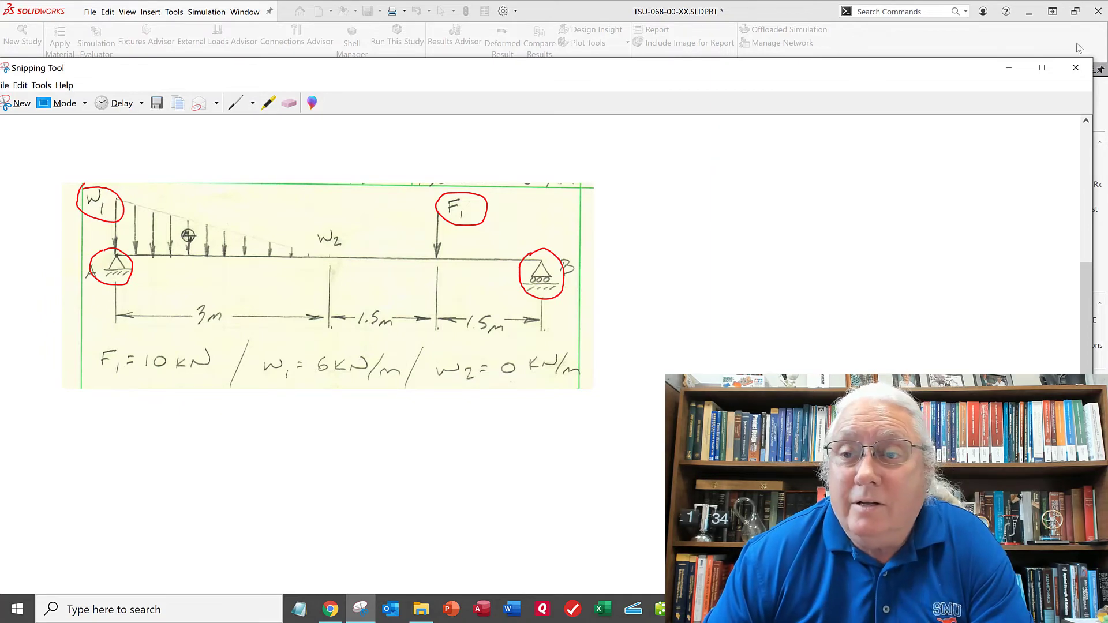
pyautogui.moveTo(784, 70); pyautogui.dragTo(1107, 154)
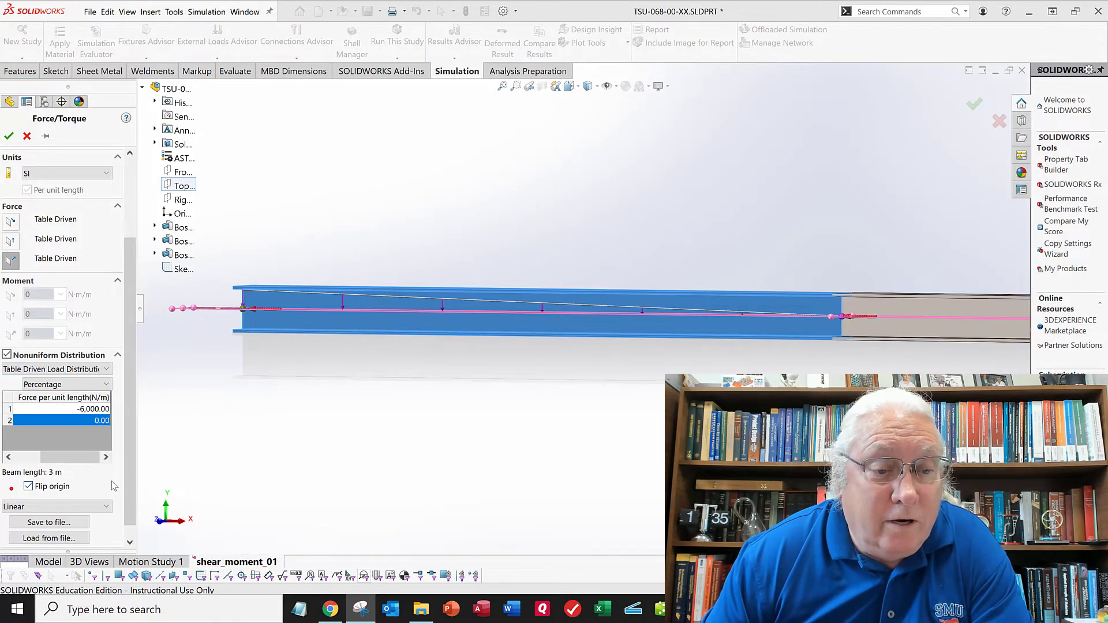
# - Set the symbol size of the distributed load to 400 and accept the load
pyautogui.scroll(-1, 124, 513)
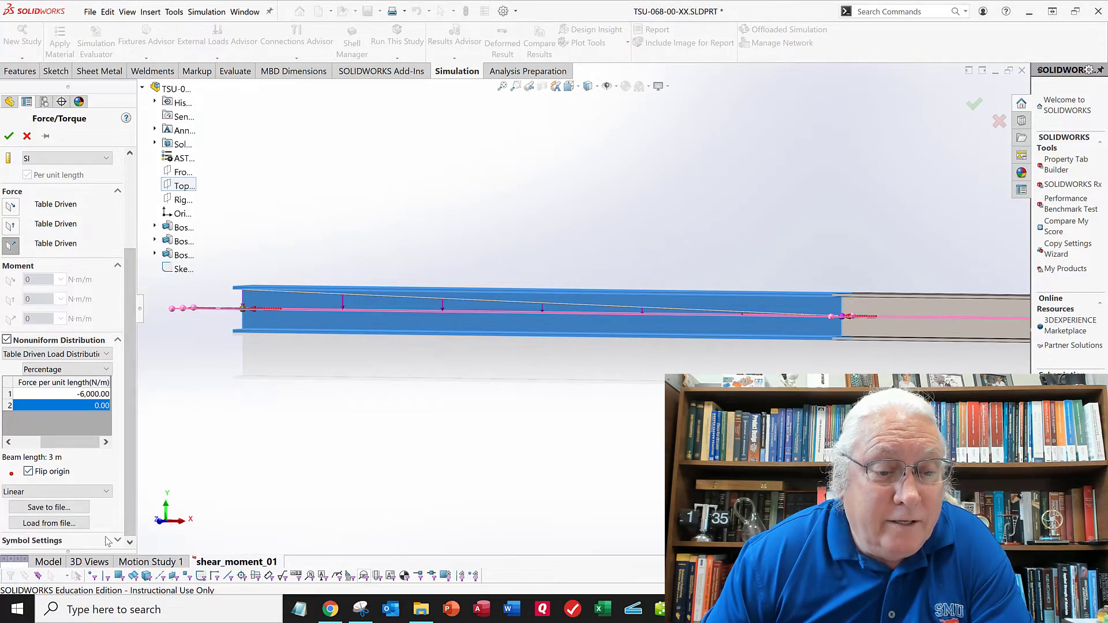
pyautogui.click(118, 541)
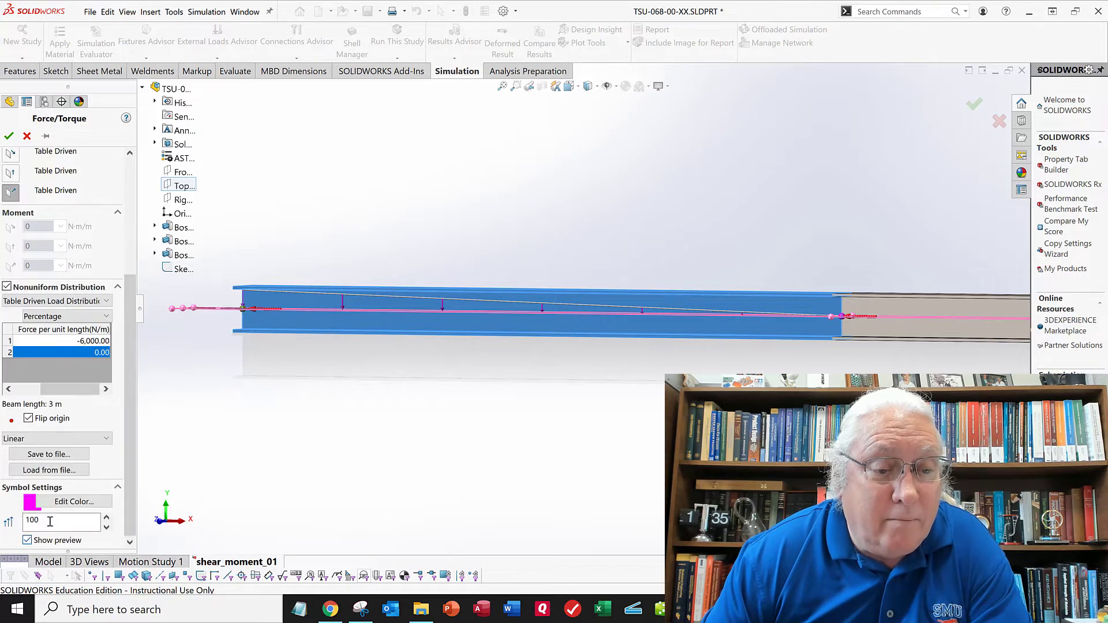
pyautogui.doubleClick(51, 521)
pyautogui.write('4')
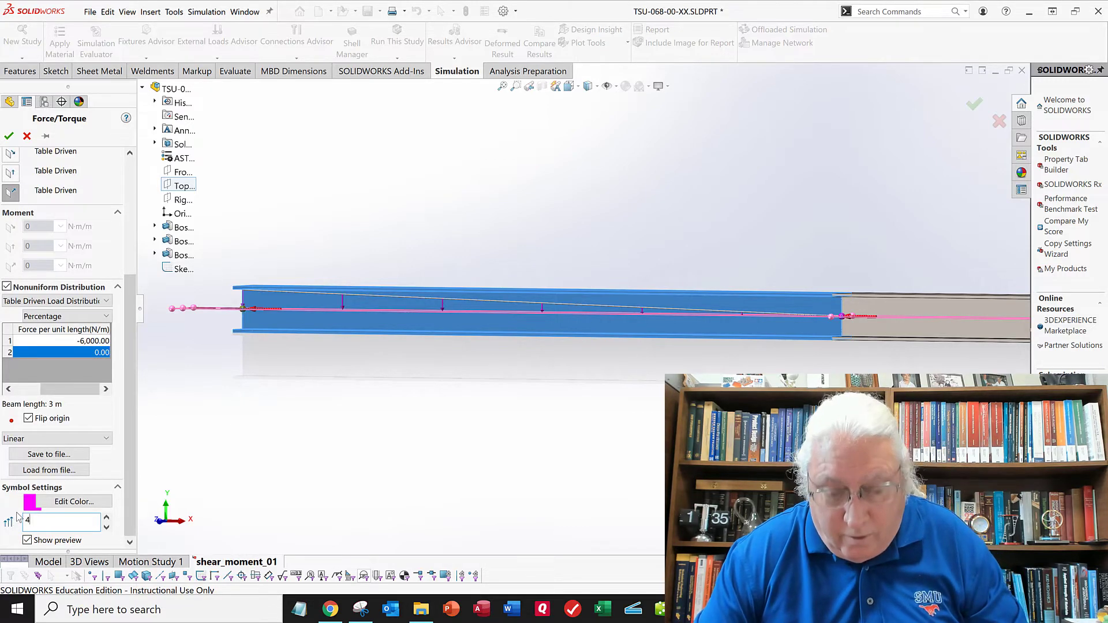
pyautogui.write('00')
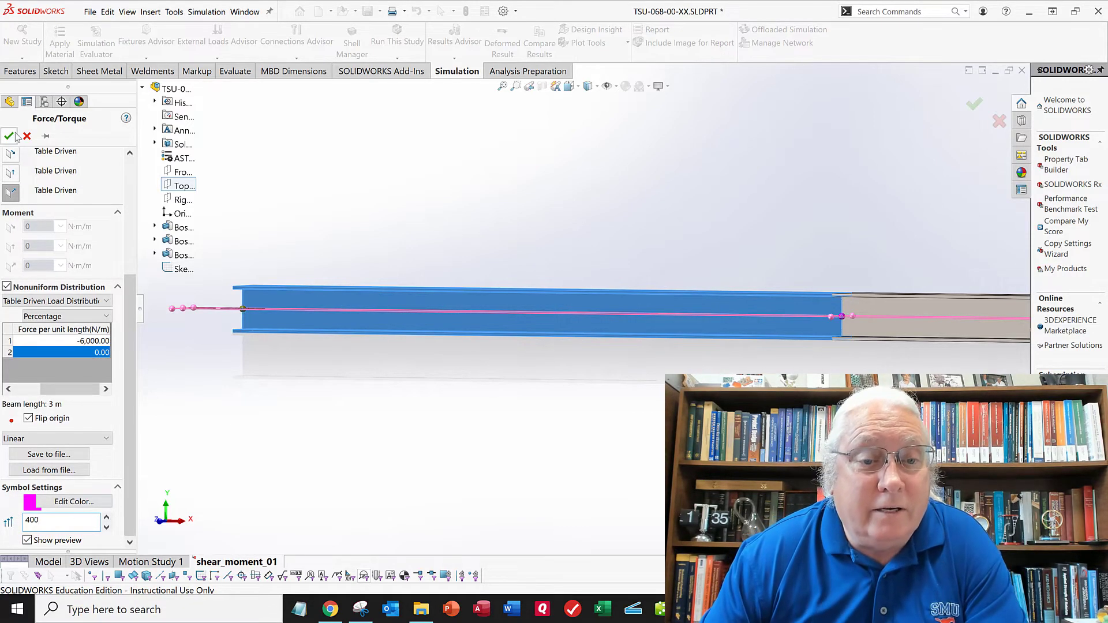
pyautogui.click(17, 137)
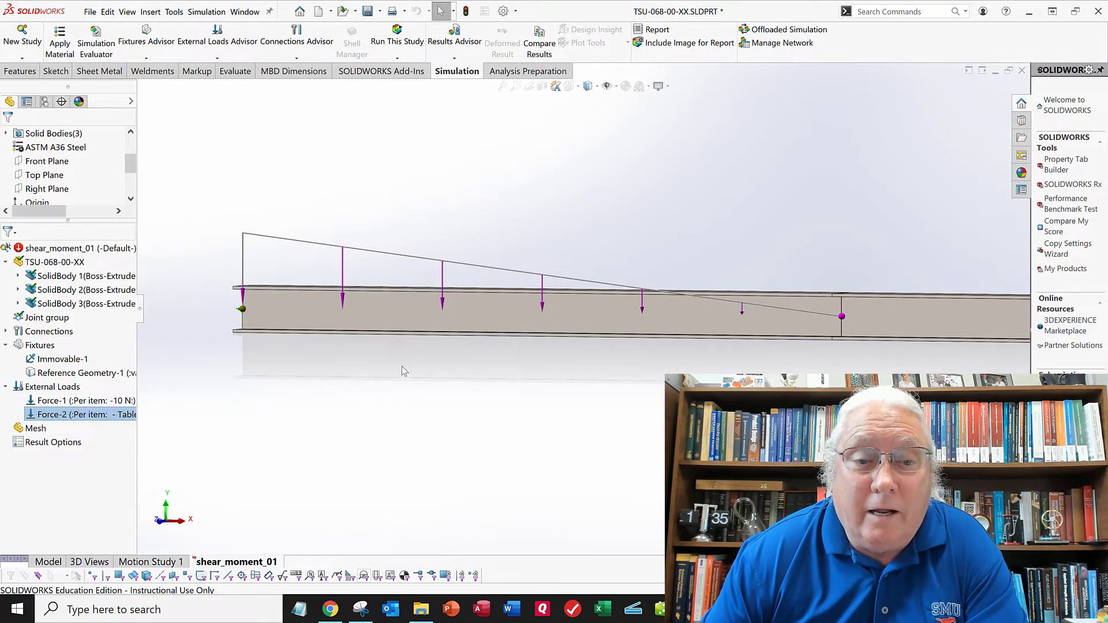
pyautogui.moveTo(404, 372); pyautogui.dragTo(388, 381, button='middle')
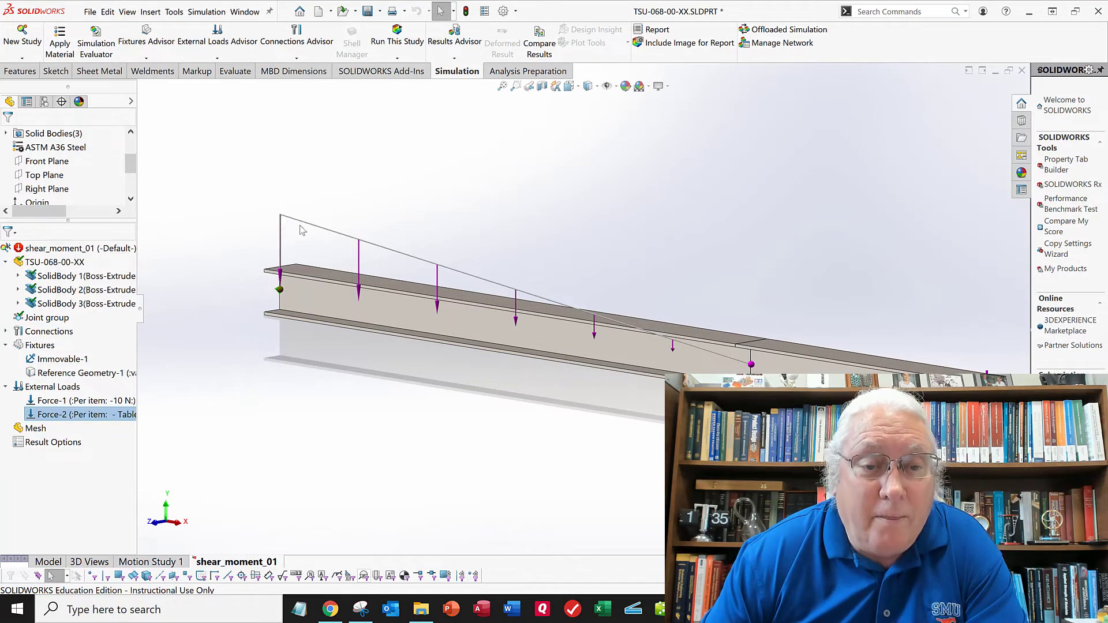
pyautogui.moveTo(645, 323); pyautogui.dragTo(808, 368, button='middle')
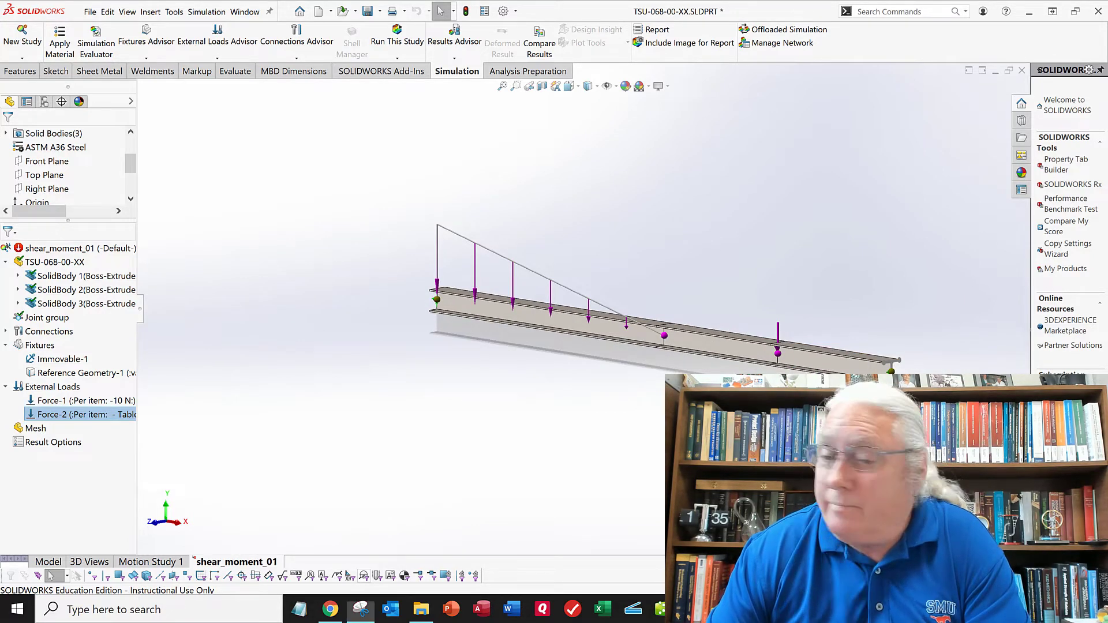
# - Check the applied loads against the hand-drawn beam sketch in Snipping Tool and create the beam mesh for the study
pyautogui.click(361, 610)
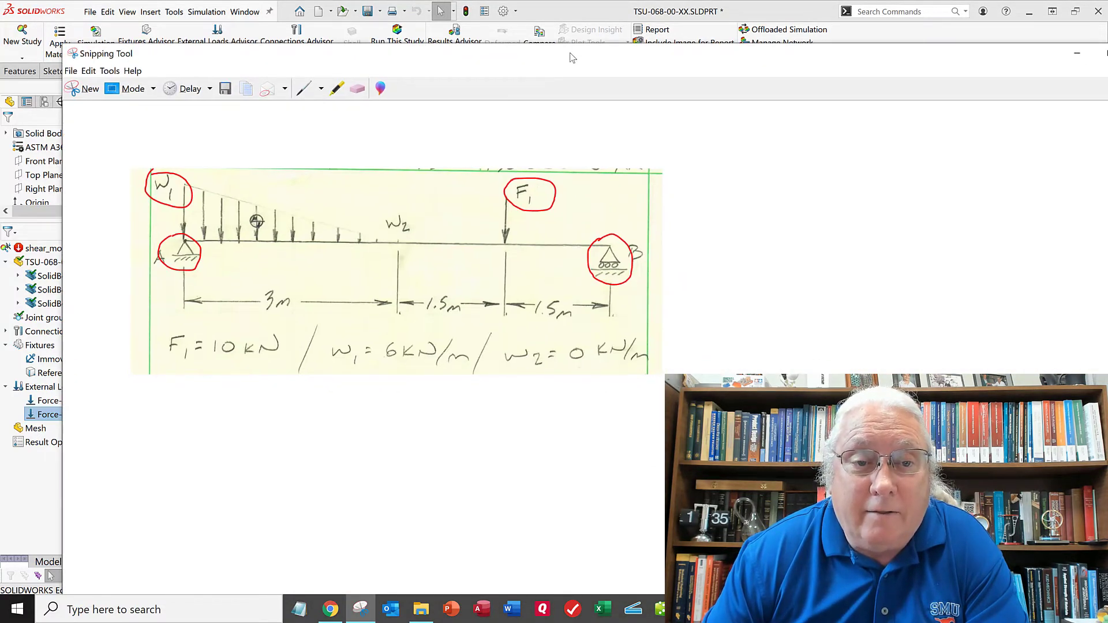
pyautogui.moveTo(573, 58); pyautogui.dragTo(1107, 162)
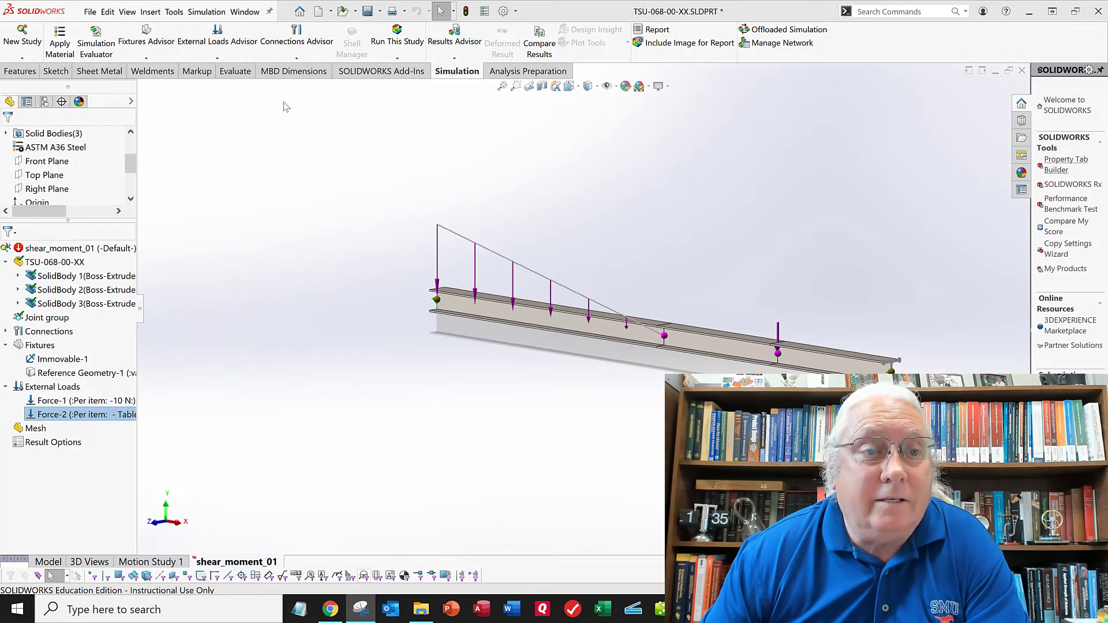
pyautogui.click(398, 58)
pyautogui.click(416, 85)
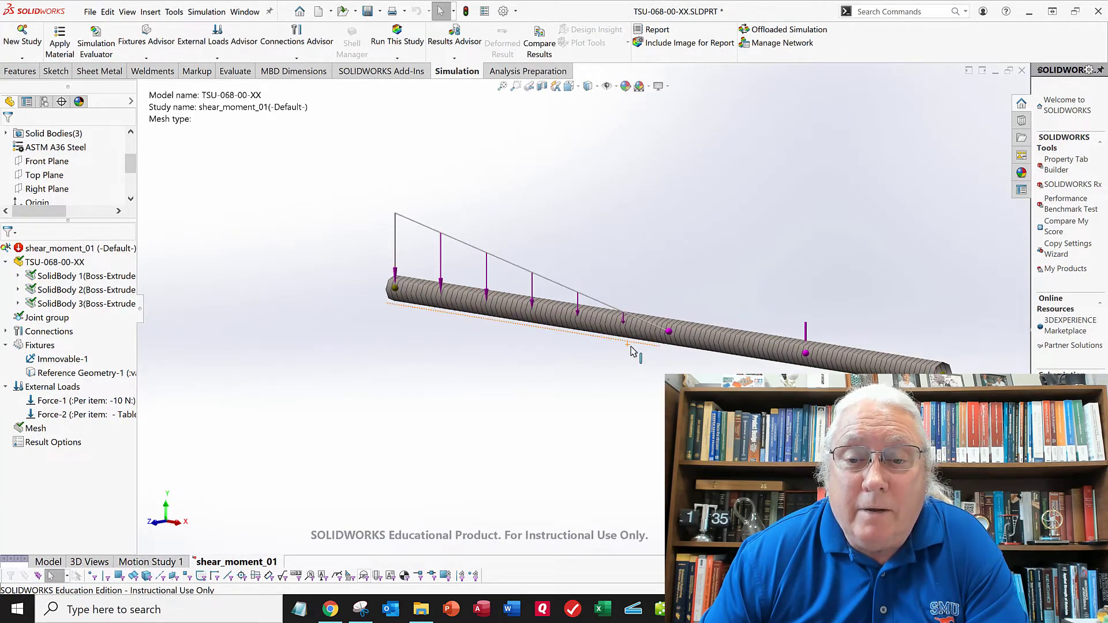
pyautogui.scroll(-4, 608, 330)
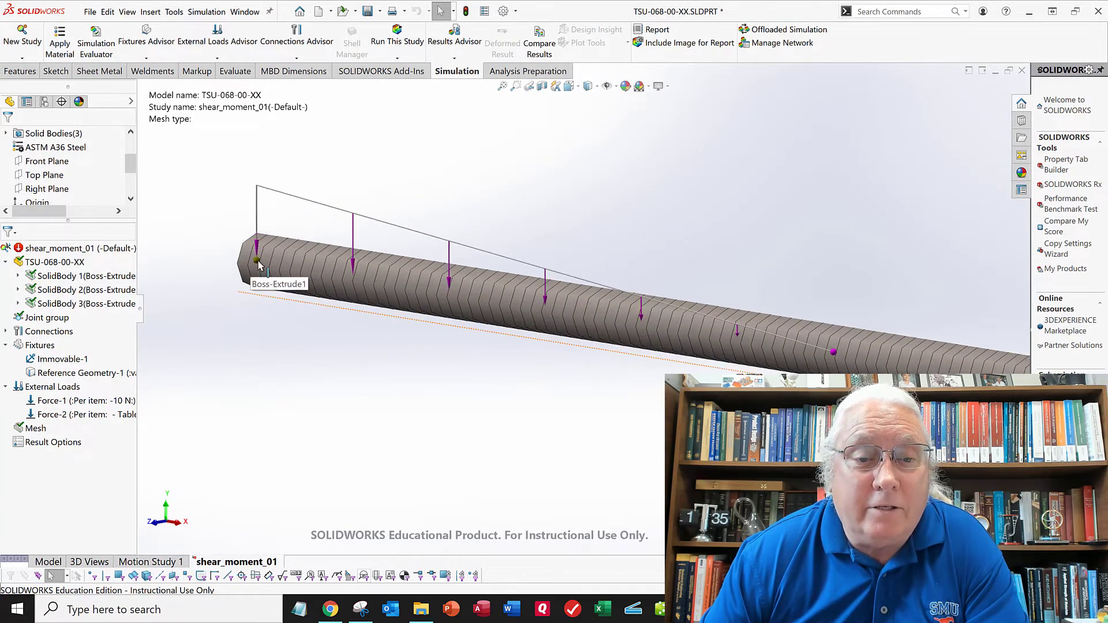
# - Create the beam mesh and run the shear_moment_01 study
pyautogui.scroll(3, 645, 328)
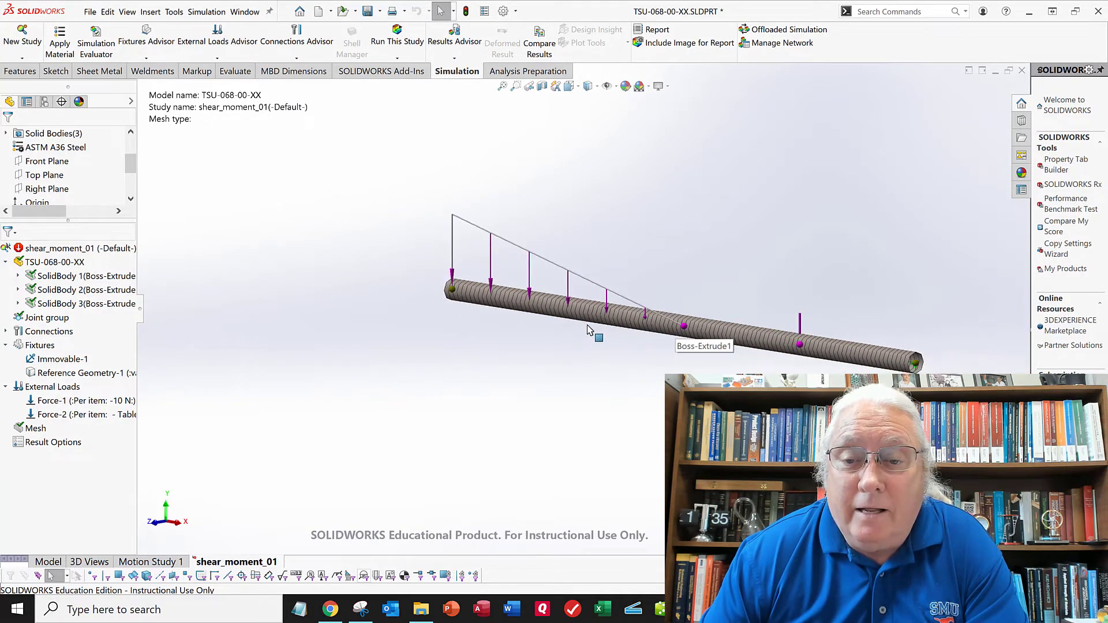
pyautogui.moveTo(746, 285); pyautogui.dragTo(750, 285, button='middle')
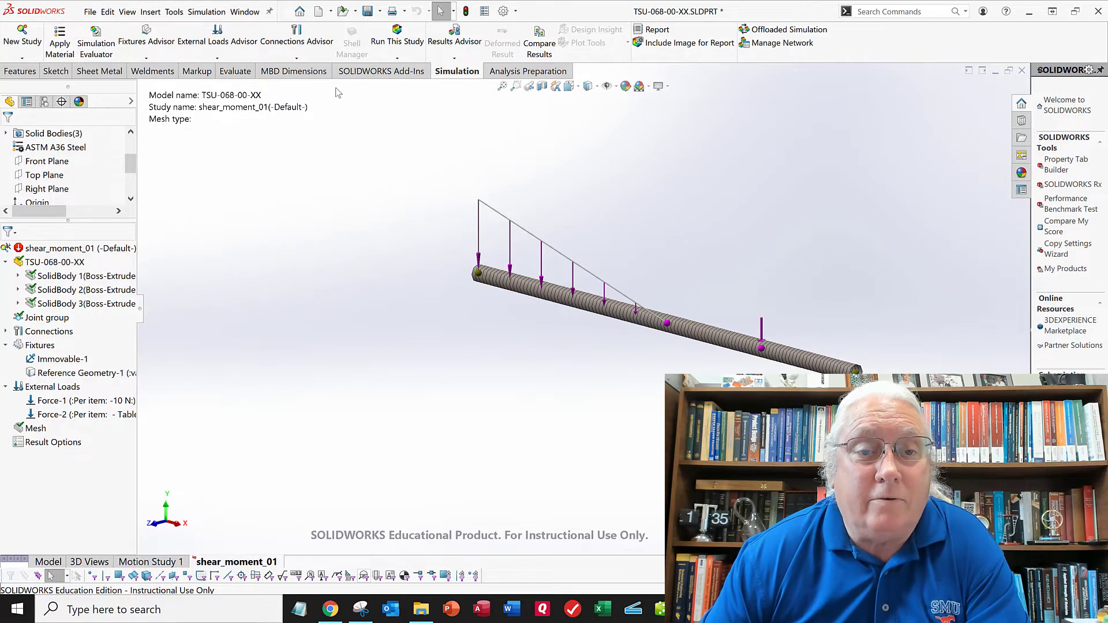
pyautogui.click(397, 58)
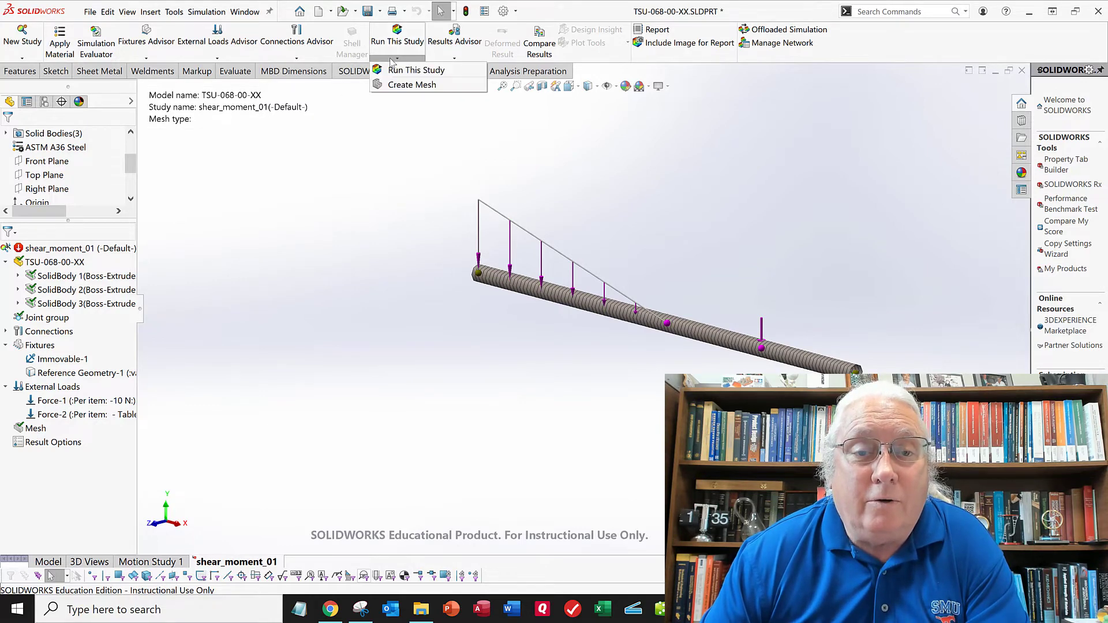
pyautogui.click(404, 84)
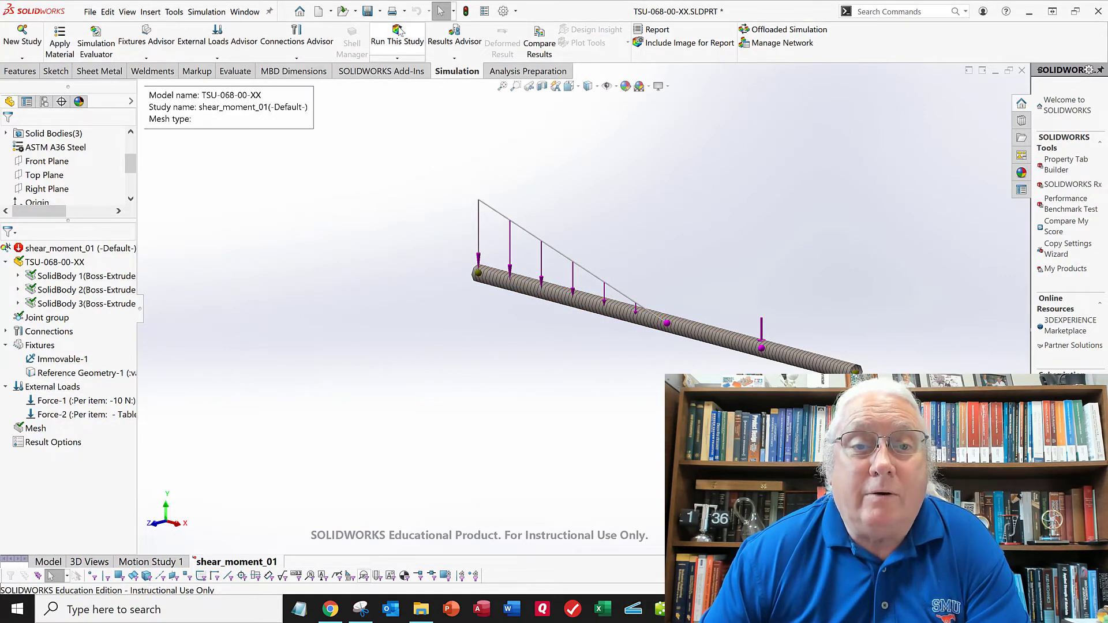
pyautogui.click(384, 37)
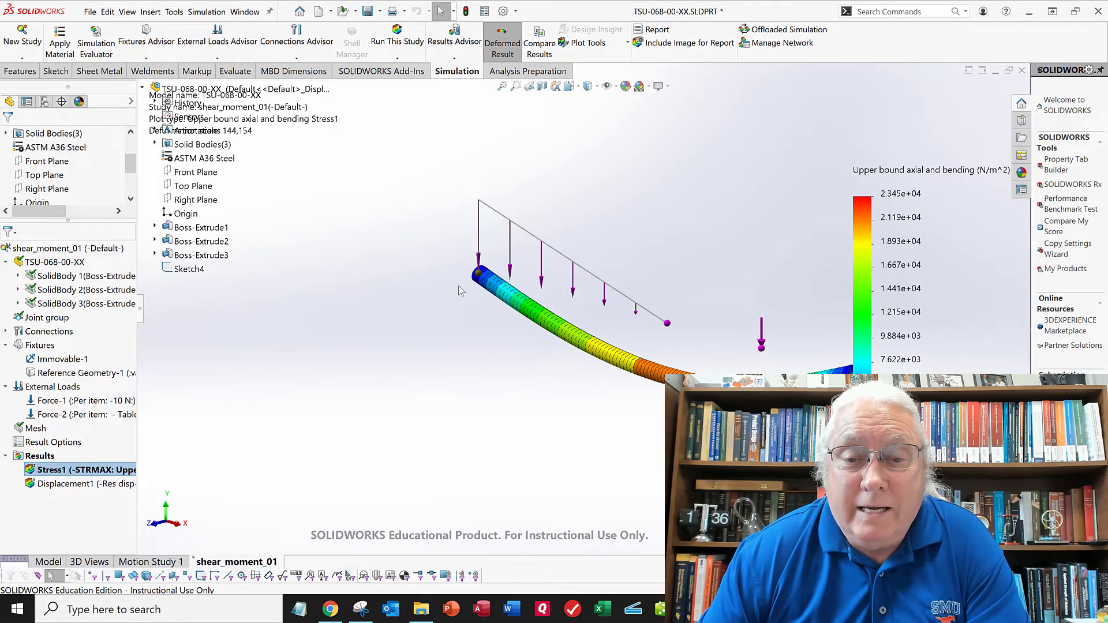
pyautogui.moveTo(626, 312); pyautogui.dragTo(672, 291, button='middle')
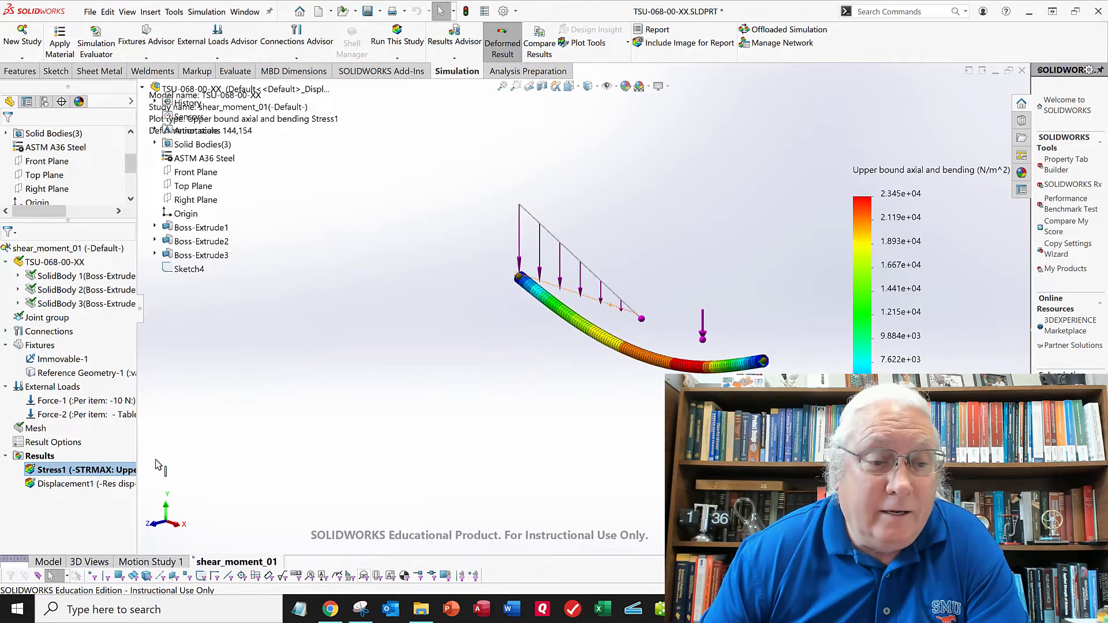
# - Define a beam diagram from the results showing Shear Force in Dir1 in N for all beams
pyautogui.rightClick(40, 457)
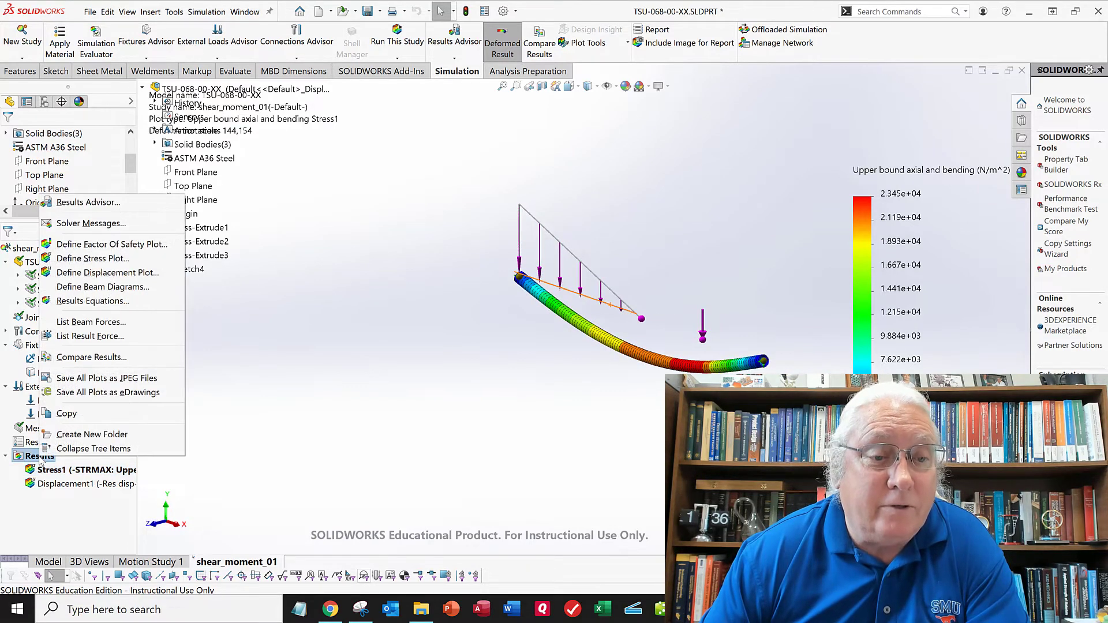
pyautogui.click(86, 288)
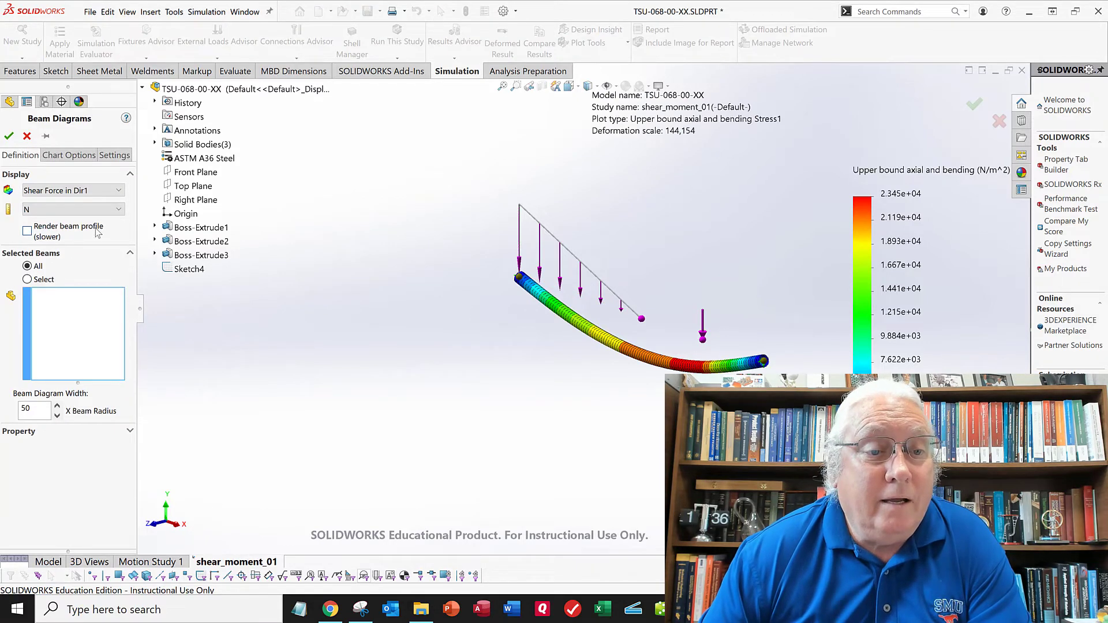
pyautogui.click(81, 191)
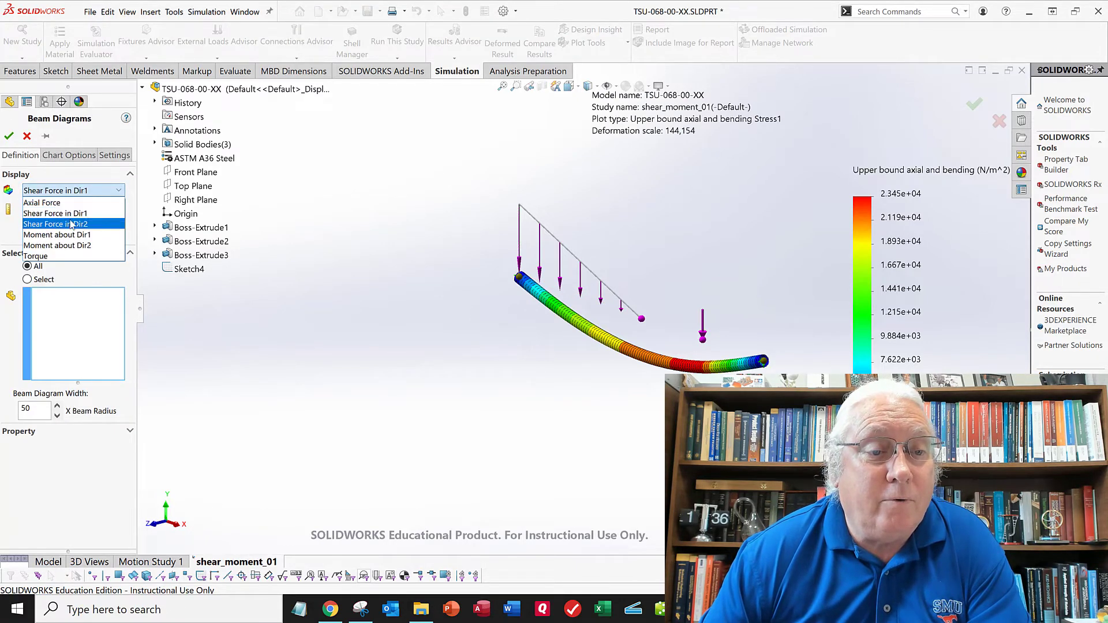
pyautogui.click(74, 215)
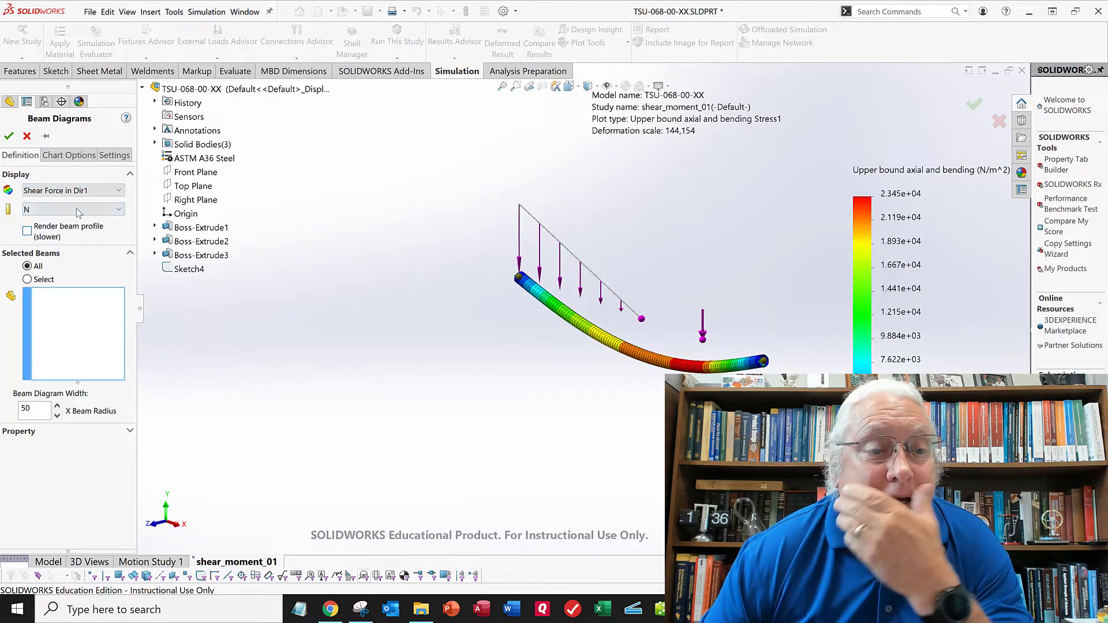
pyautogui.click(79, 210)
pyautogui.click(74, 222)
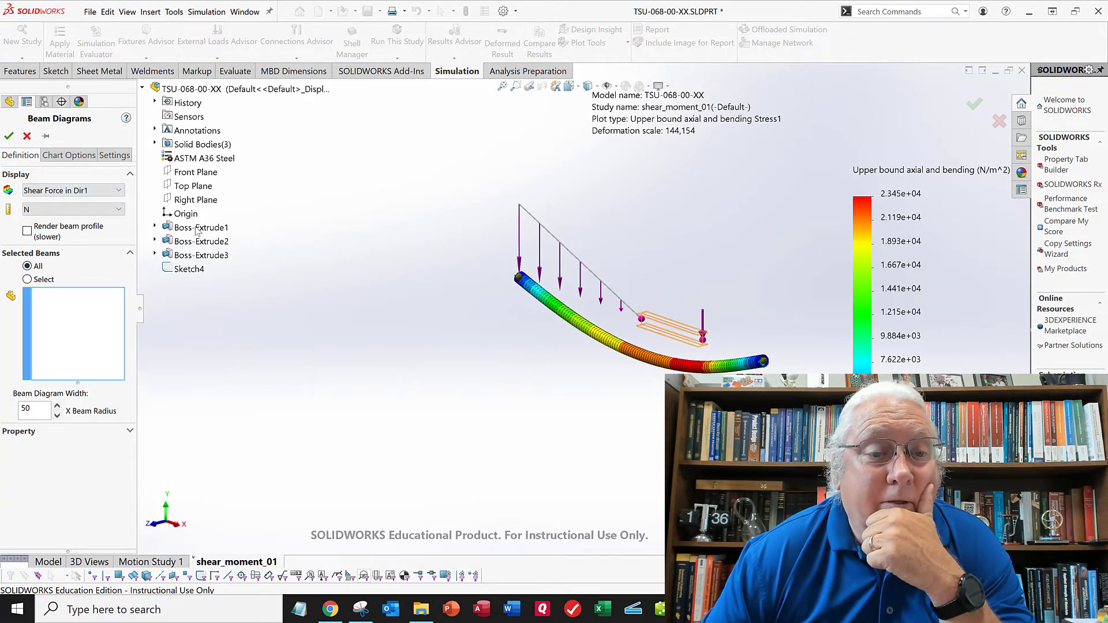
pyautogui.click(9, 137)
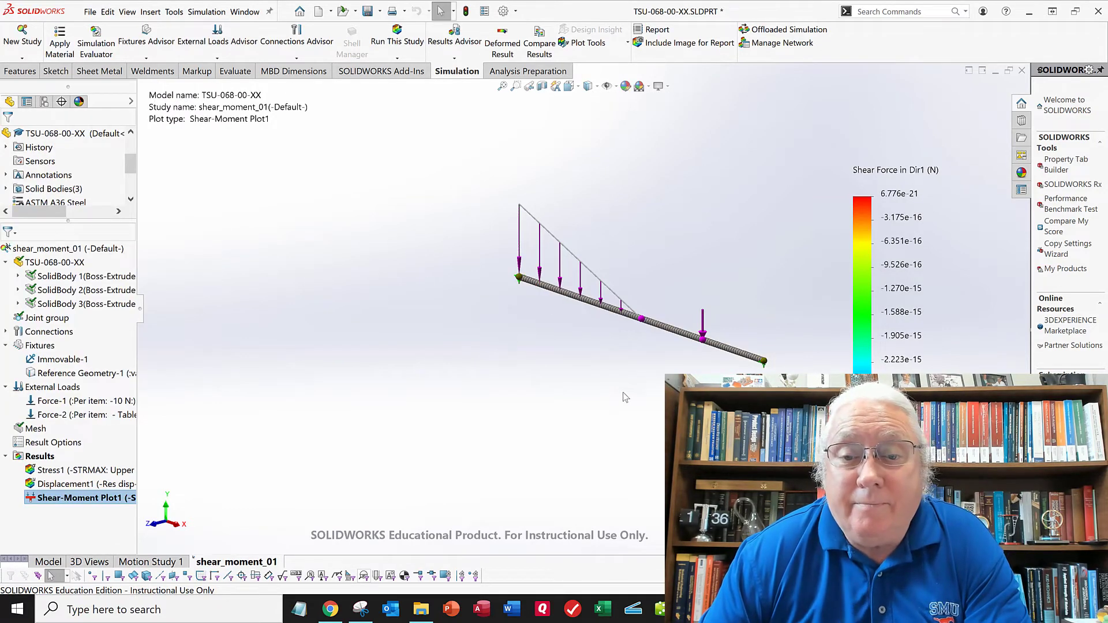
# - Edit the shear-moment plot definition to display Shear Force in Dir2
pyautogui.moveTo(624, 393); pyautogui.dragTo(633, 394, button='middle')
pyautogui.scroll(-1, 633, 393)
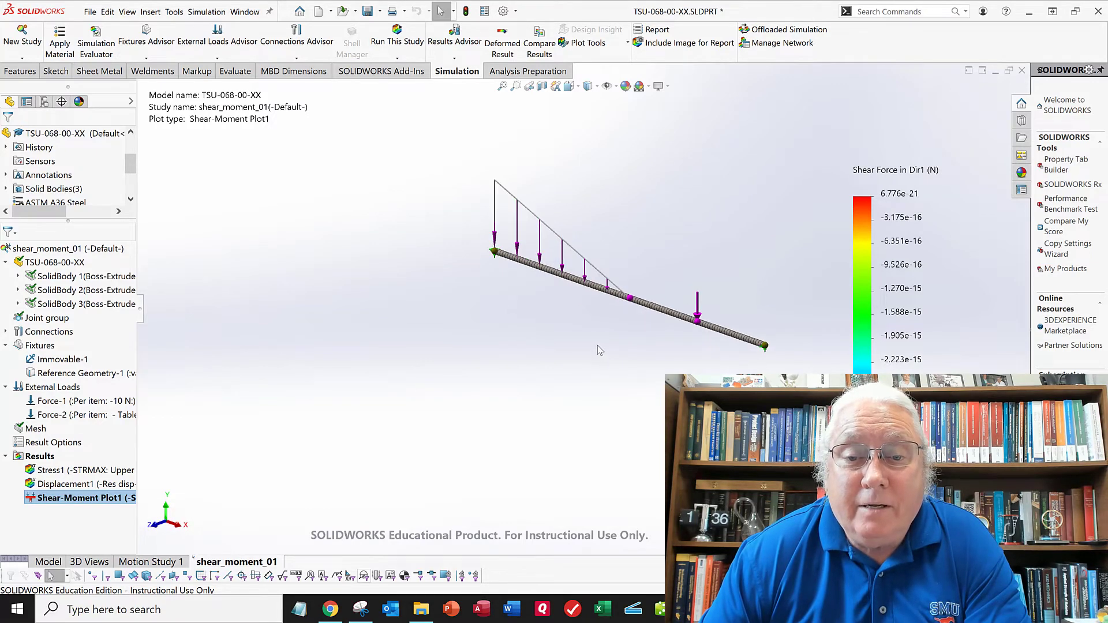
pyautogui.scroll(-1, 598, 345)
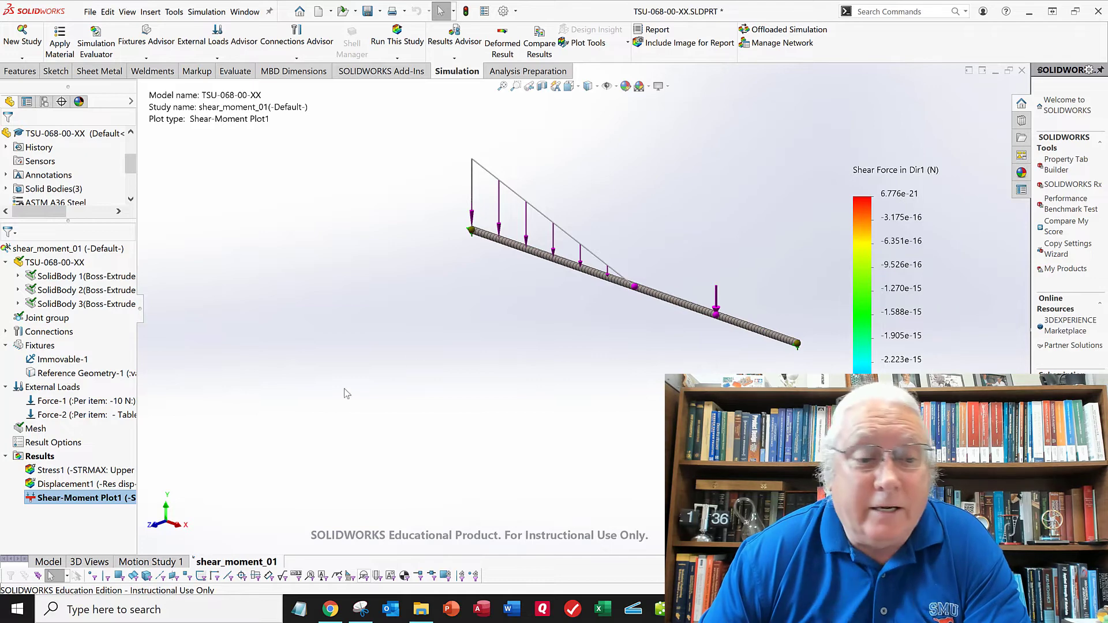
pyautogui.rightClick(78, 499)
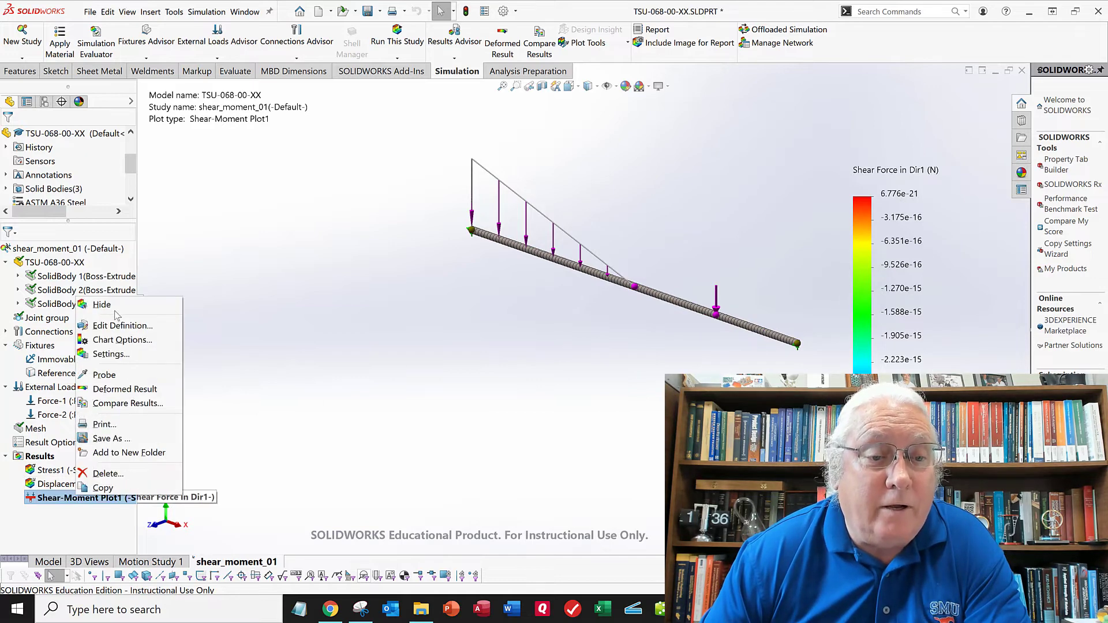
pyautogui.click(247, 310)
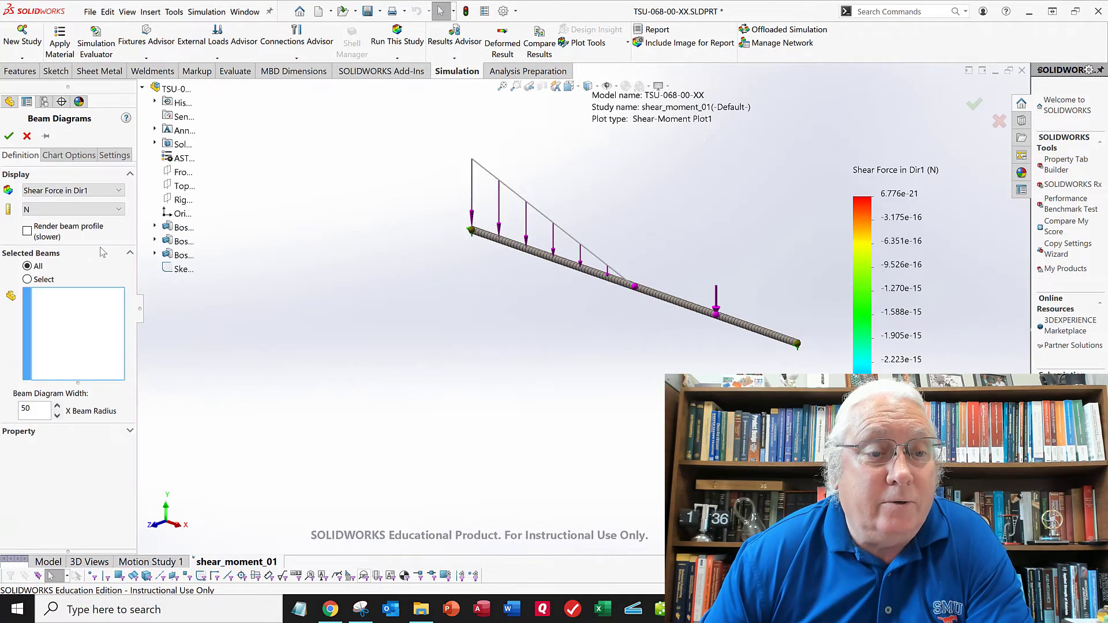
pyautogui.click(75, 191)
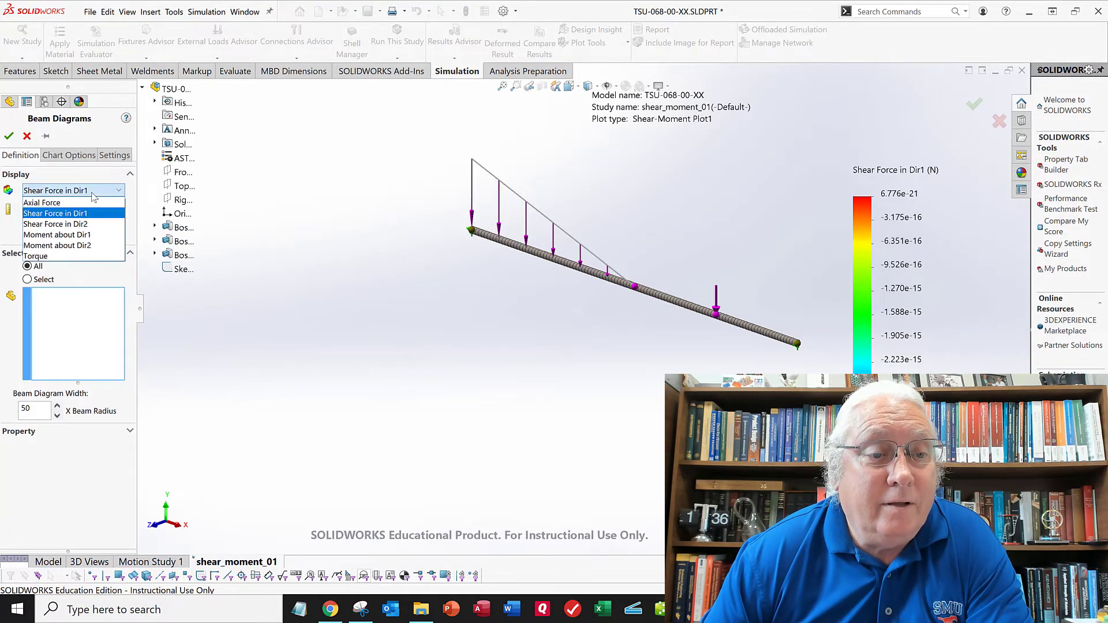
pyautogui.click(79, 224)
pyautogui.click(8, 136)
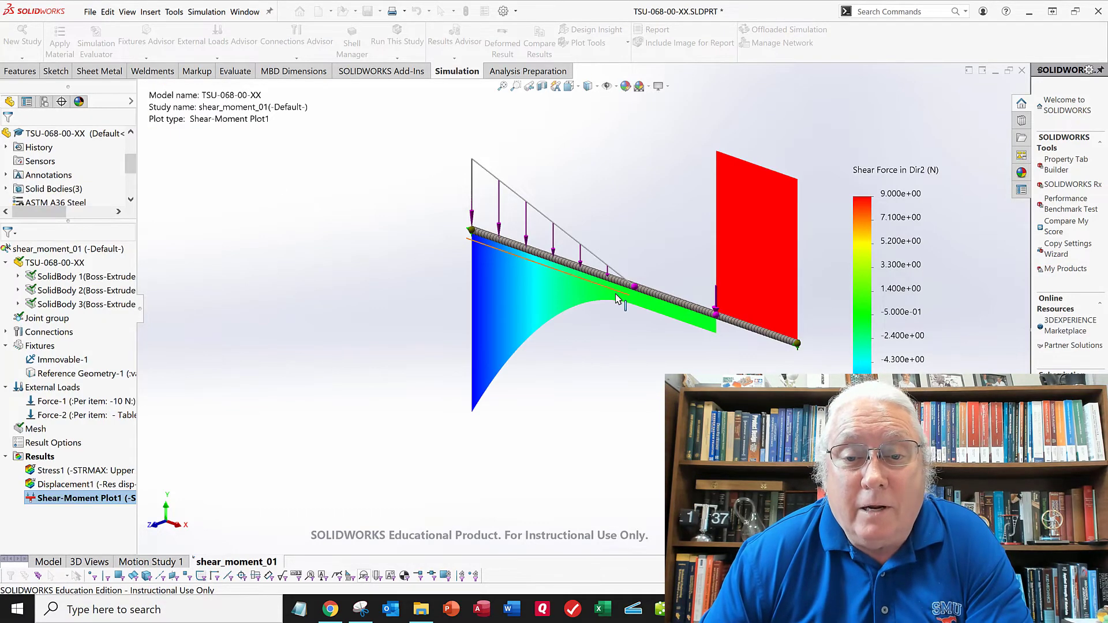
pyautogui.moveTo(640, 272)
pyautogui.mouseDown(button='middle')
pyautogui.moveTo(641, 257)
pyautogui.moveTo(636, 270)
pyautogui.mouseUp(button='middle')
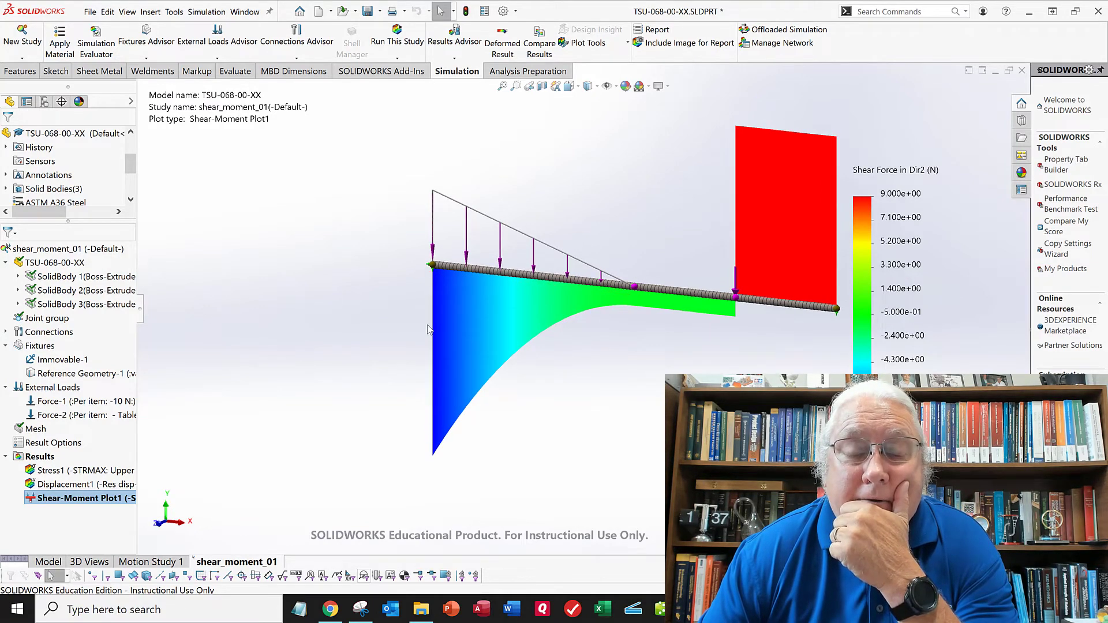
# - Clear the old Snipping Tool window and switch to the hand calculations in TSU-068-00-XX.pdf in Adobe Acrobat, shown full screen
pyautogui.click(420, 614)
pyautogui.moveTo(484, 84); pyautogui.dragTo(0, 199)
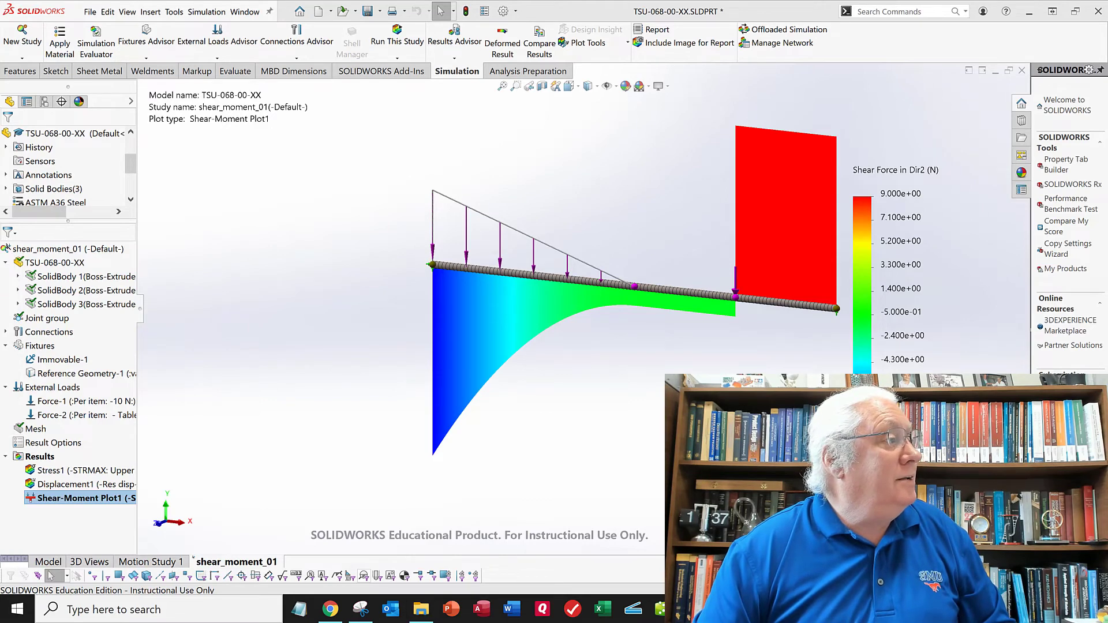
pyautogui.moveTo(0, 198); pyautogui.dragTo(65, 215)
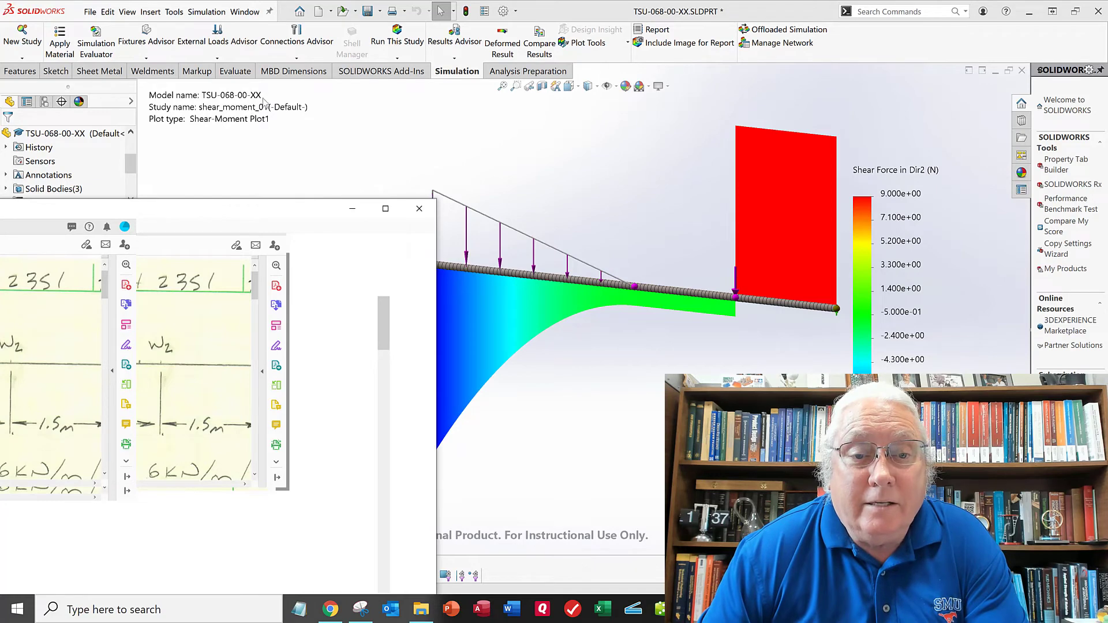
pyautogui.moveTo(262, 98); pyautogui.dragTo(483, 66)
pyautogui.click(803, 67)
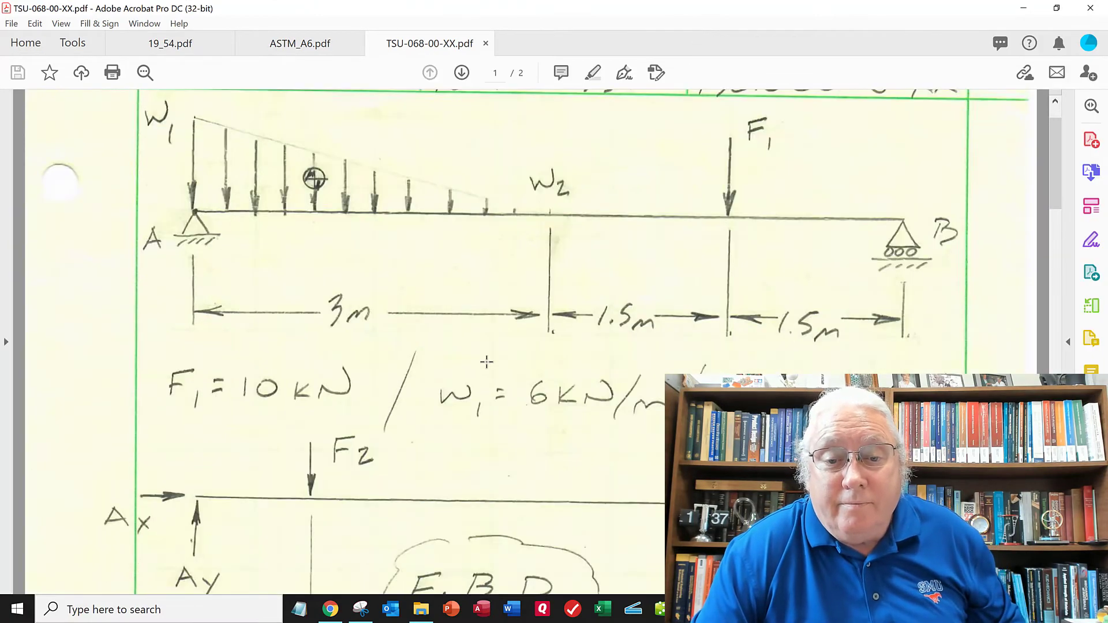
# - Capture the hand-drawn shear diagram on page 2 of the PDF with Snipping Tool
pyautogui.keyDown('ctrl'); pyautogui.scroll(-1, 486, 361); pyautogui.keyUp('ctrl')
pyautogui.keyDown('ctrl'); pyautogui.scroll(-1, 486, 360); pyautogui.keyUp('ctrl')
pyautogui.scroll(-6, 486, 360)
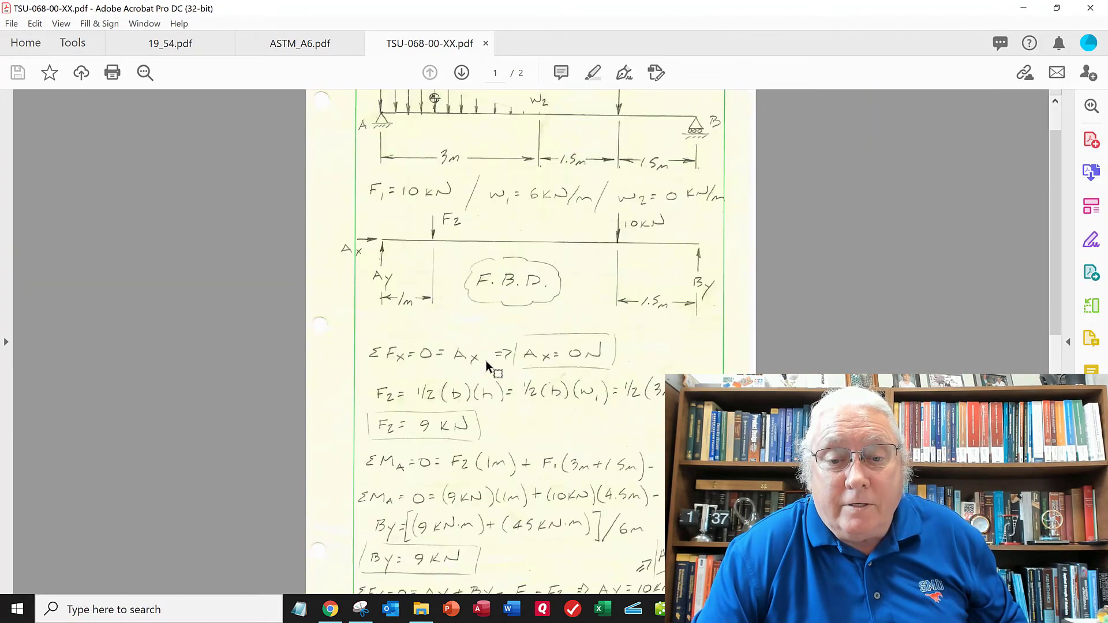
pyautogui.scroll(-6, 486, 362)
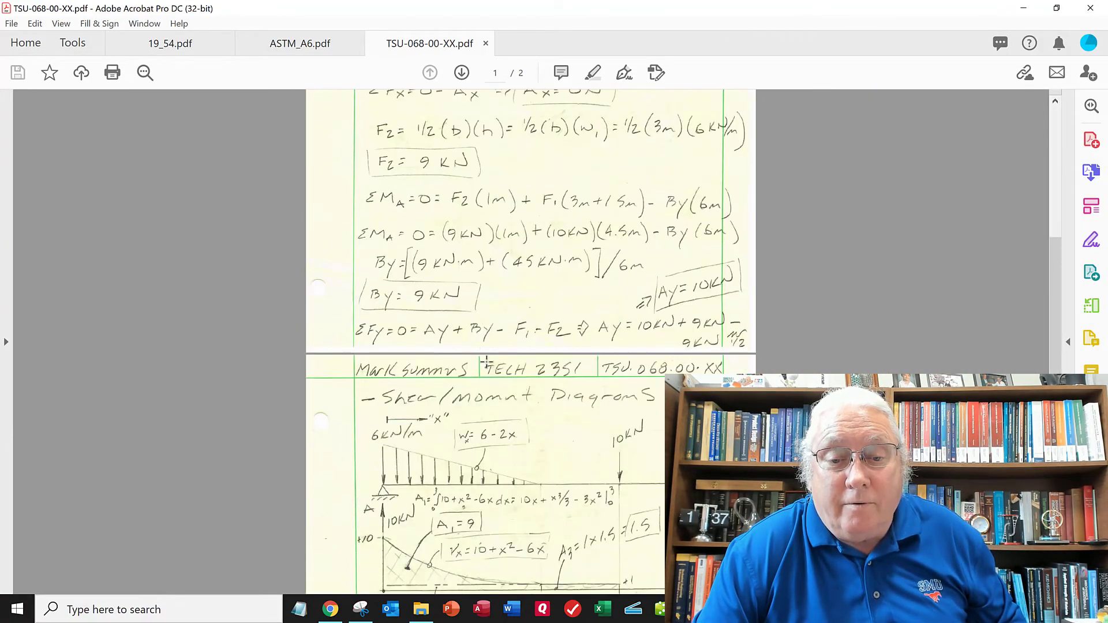
pyautogui.scroll(-1, 486, 362)
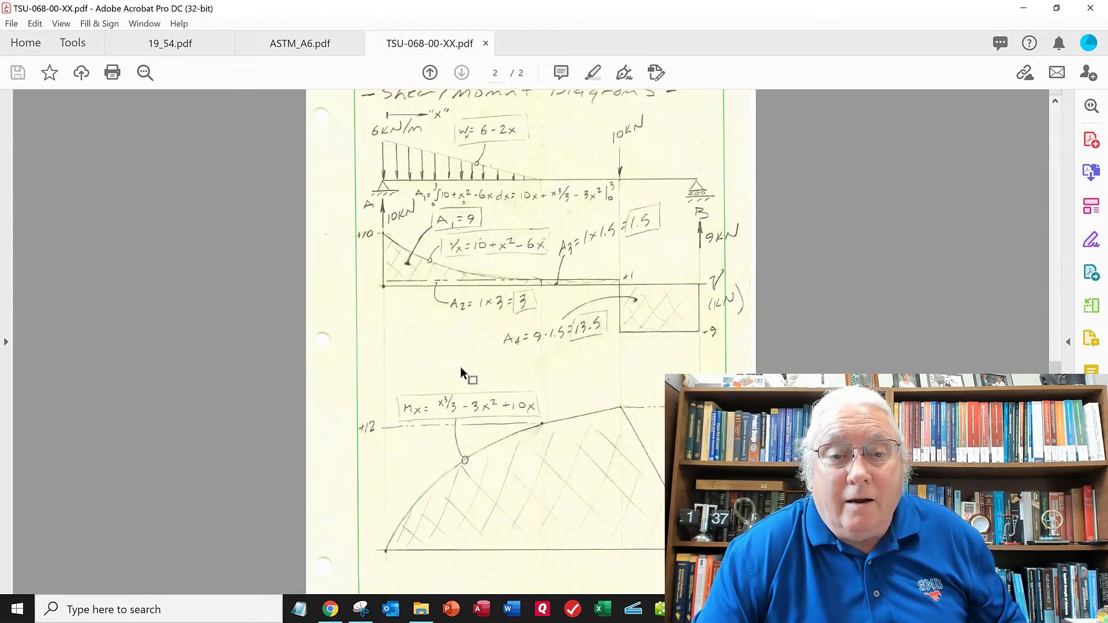
pyautogui.keyDown('ctrl'); pyautogui.scroll(3, 486, 362); pyautogui.keyUp('ctrl')
pyautogui.scroll(3, 450, 315)
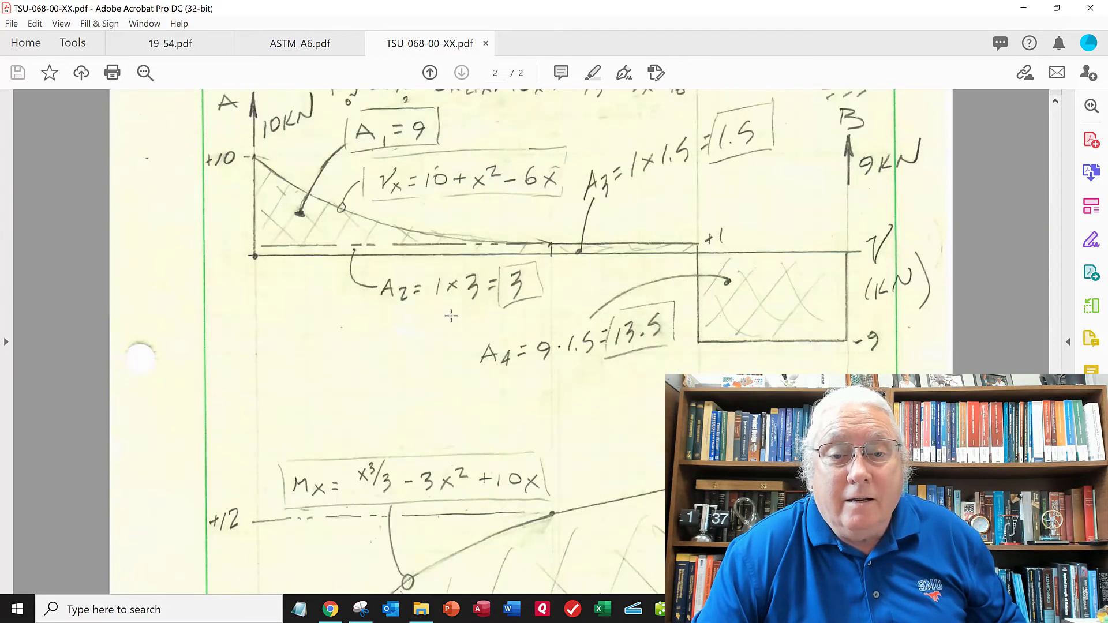
pyautogui.scroll(1, 451, 315)
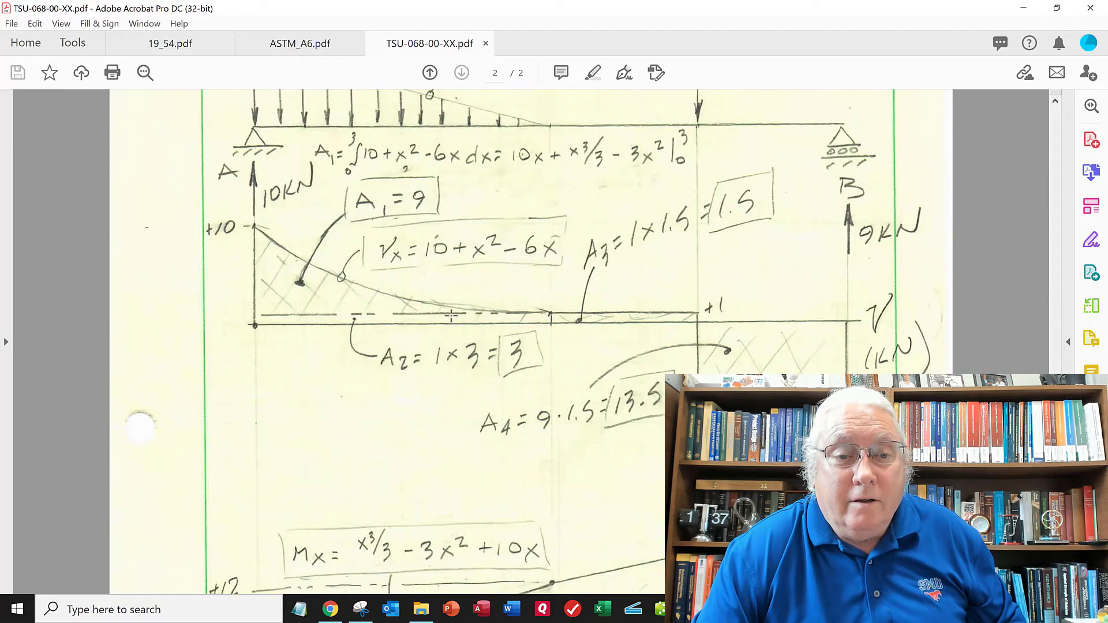
pyautogui.click(354, 611)
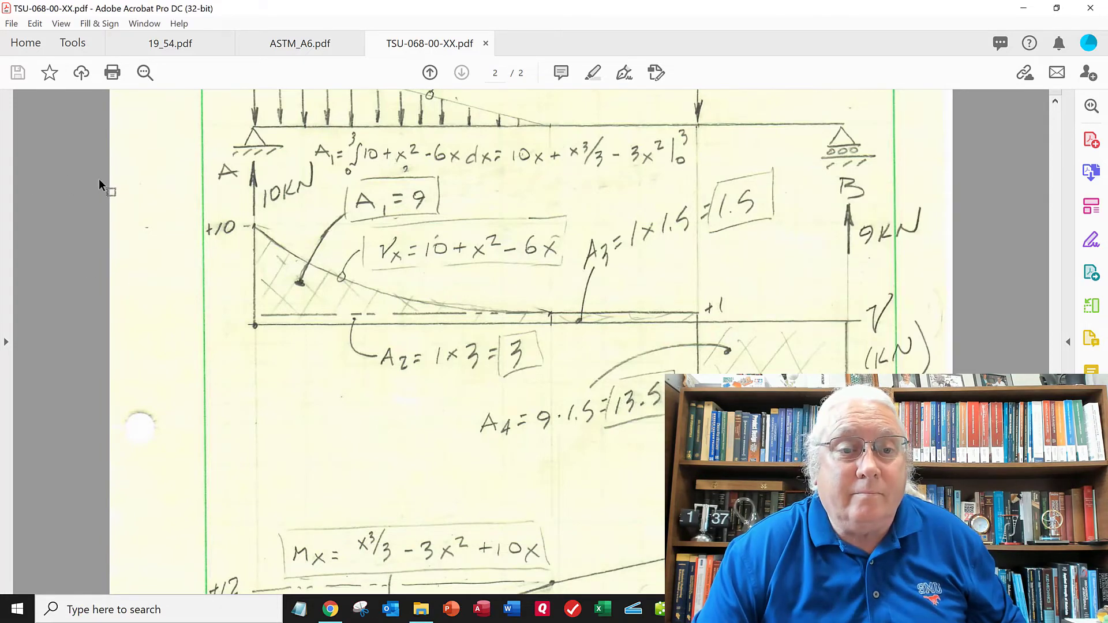
pyautogui.moveTo(202, 125); pyautogui.dragTo(658, 276)
pyautogui.moveTo(936, 361); pyautogui.dragTo(937, 452)
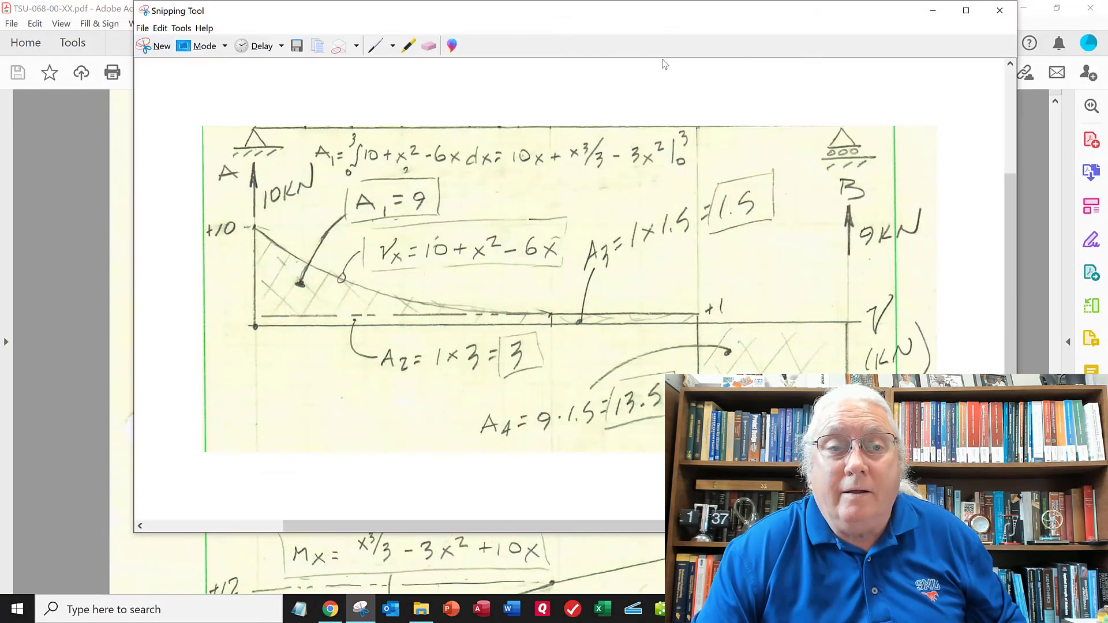
# - Minimize the PDF and compare the snipped hand-drawn shear diagram with the Shear Force in Dir2 plot in SOLIDWORKS
pyautogui.moveTo(664, 11); pyautogui.dragTo(652, 66)
pyautogui.click(1057, 8)
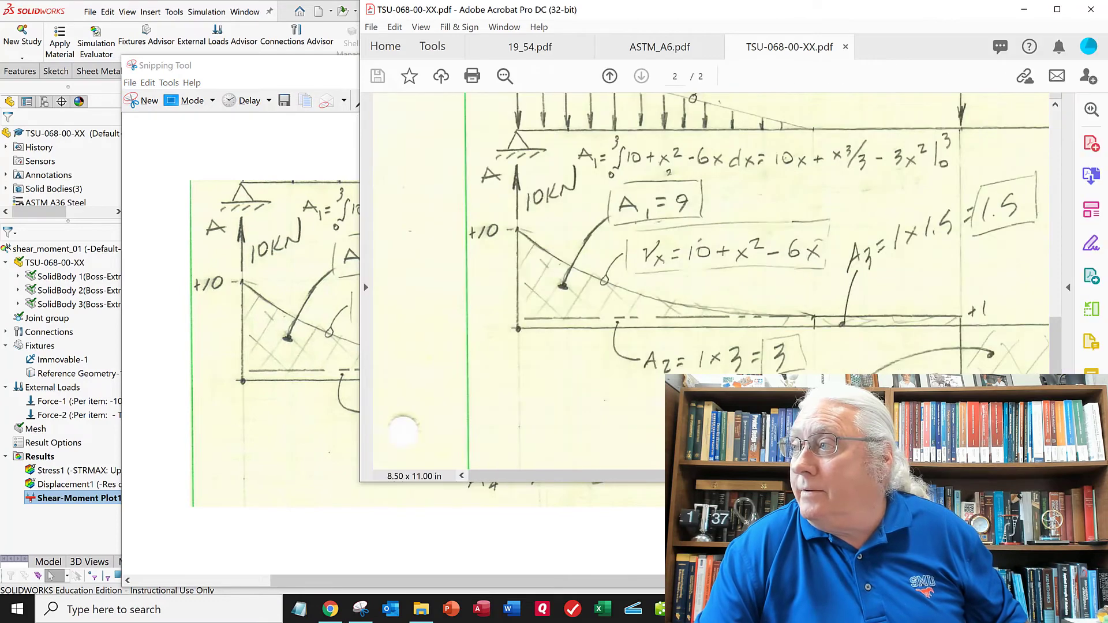
pyautogui.click(1024, 9)
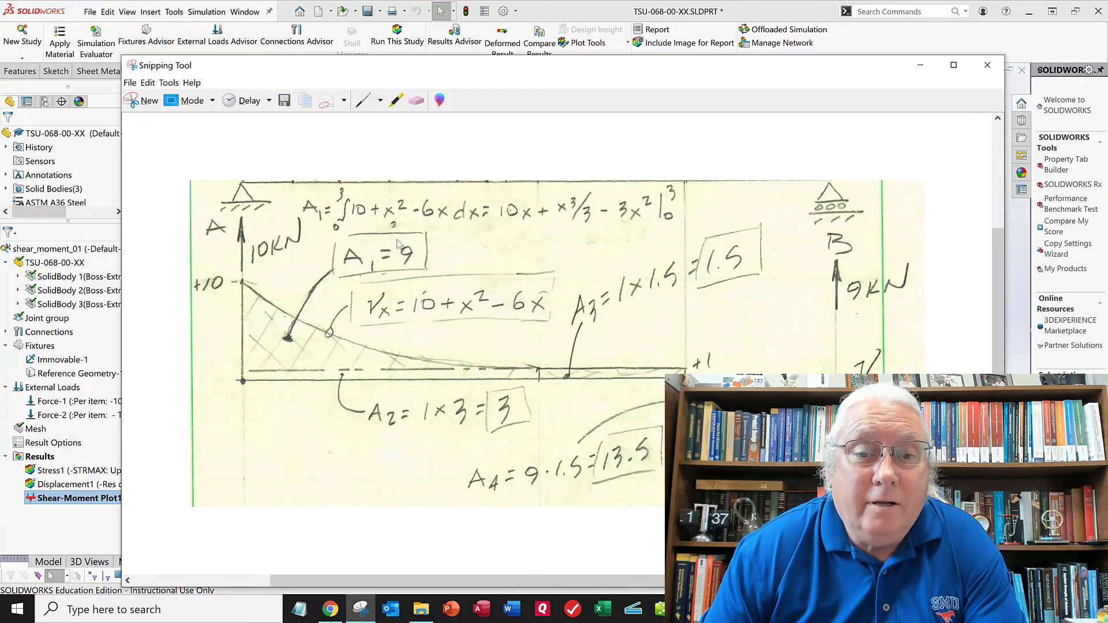
pyautogui.moveTo(395, 75); pyautogui.dragTo(322, 493)
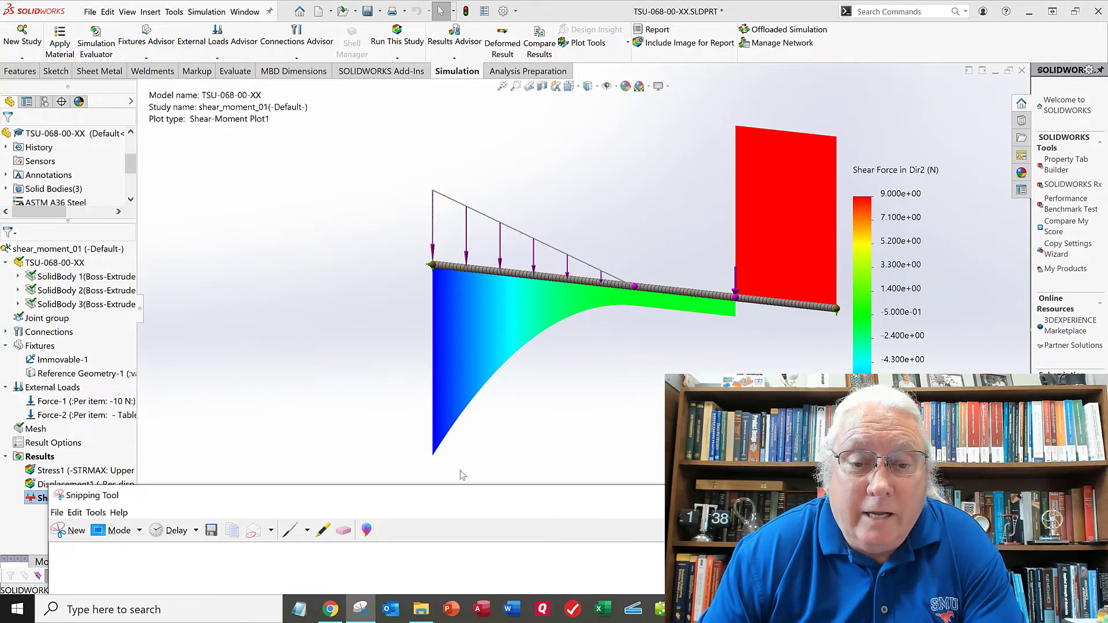
pyautogui.moveTo(447, 498); pyautogui.dragTo(405, 439)
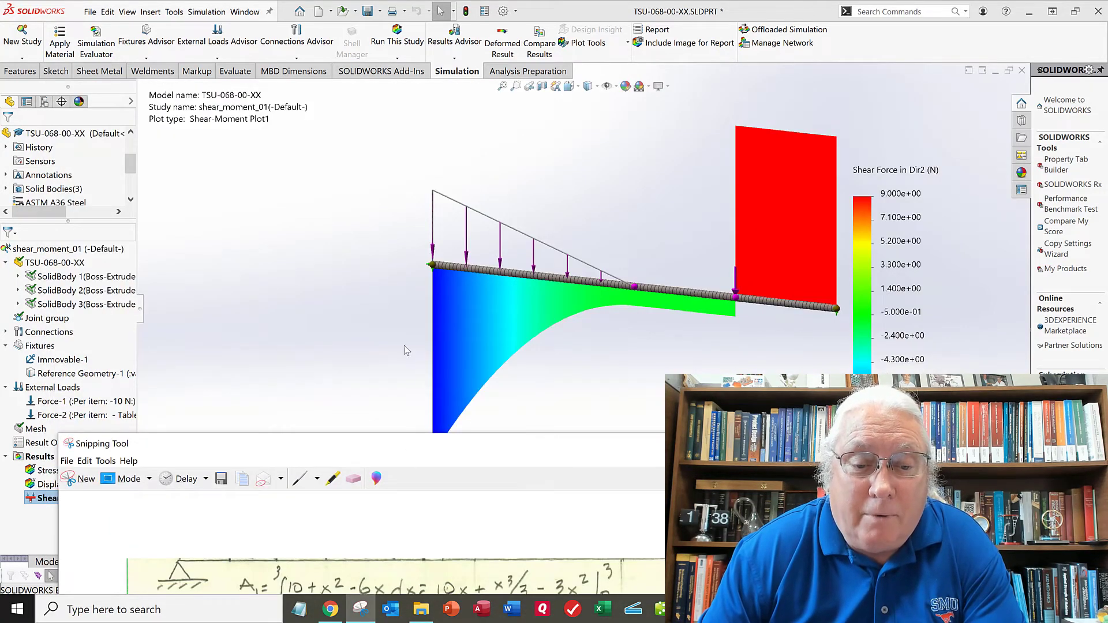
pyautogui.moveTo(406, 450); pyautogui.dragTo(401, 137)
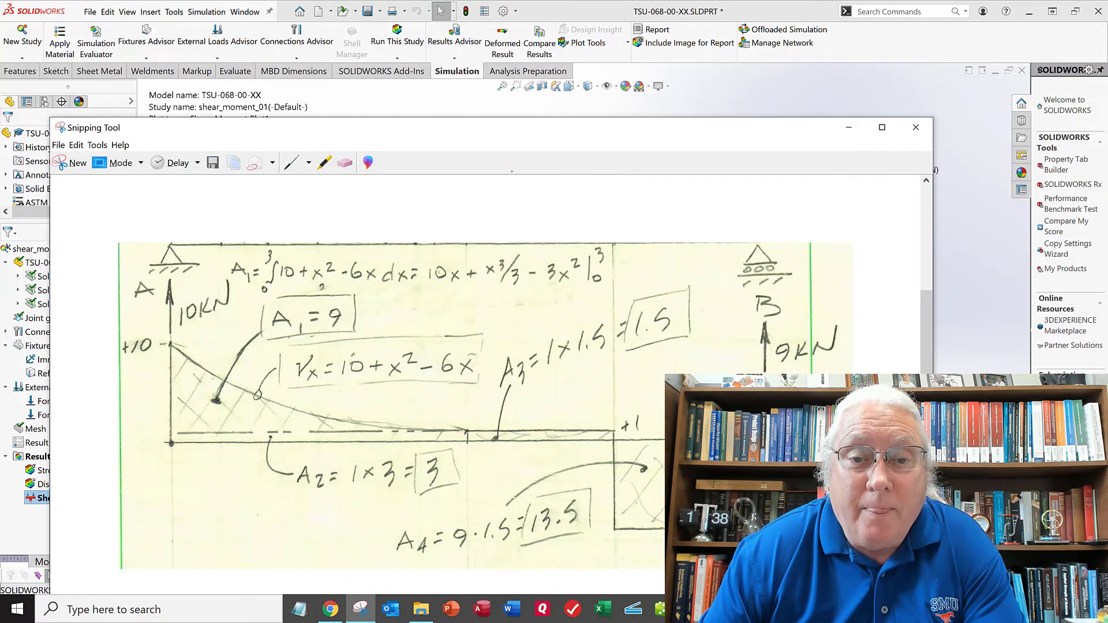
pyautogui.moveTo(520, 138); pyautogui.dragTo(472, 429)
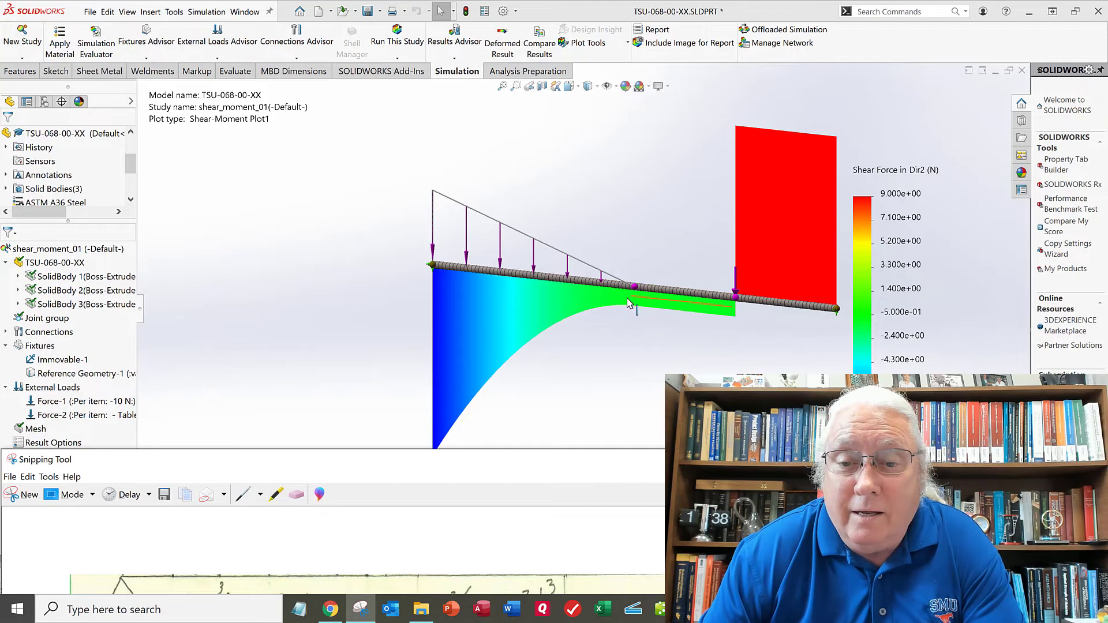
# - Check the shear plot's shape and legend values against the snipped hand-drawn diagram, then return to the SOLIDWORKS plot
pyautogui.moveTo(528, 459)
pyautogui.mouseDown()
pyautogui.moveTo(529, 153)
pyautogui.moveTo(521, 494)
pyautogui.mouseUp()
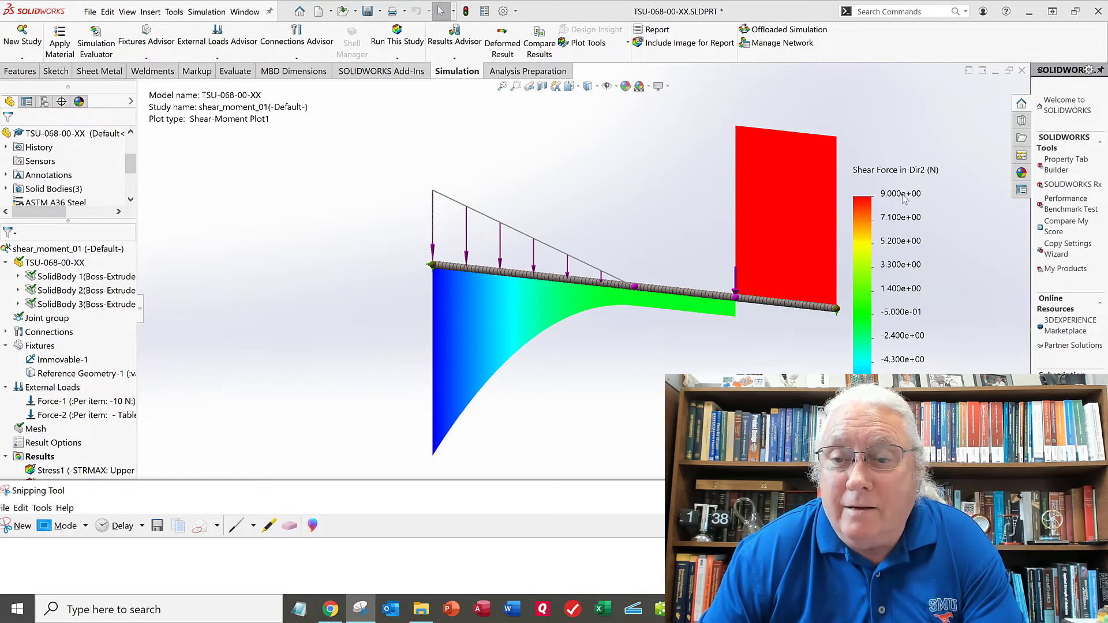
pyautogui.moveTo(566, 490); pyautogui.dragTo(566, 115)
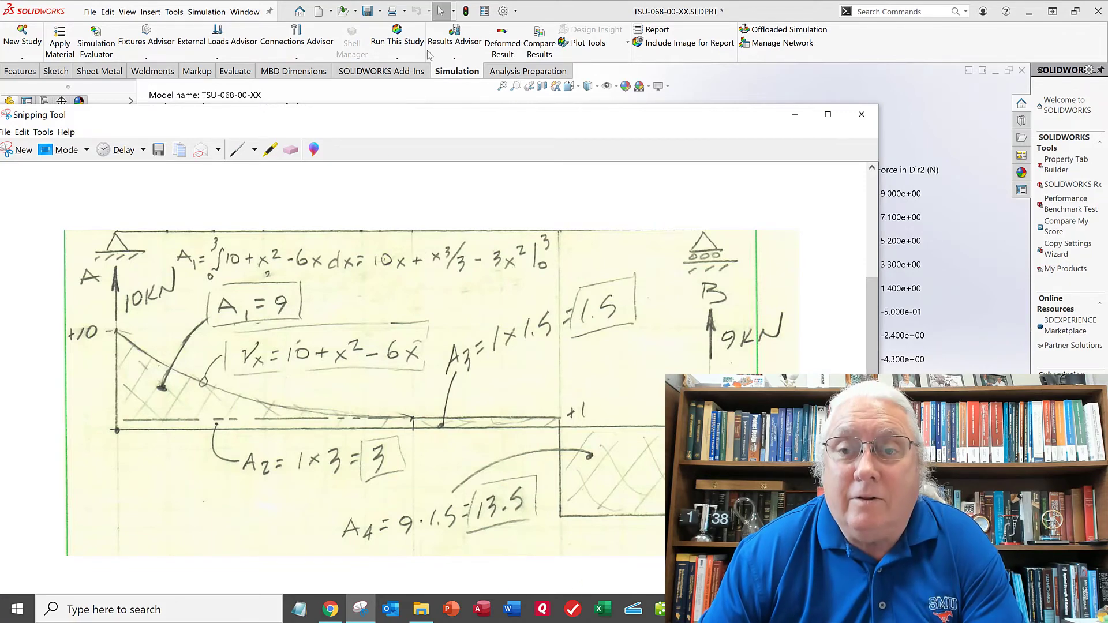
pyautogui.click(764, 14)
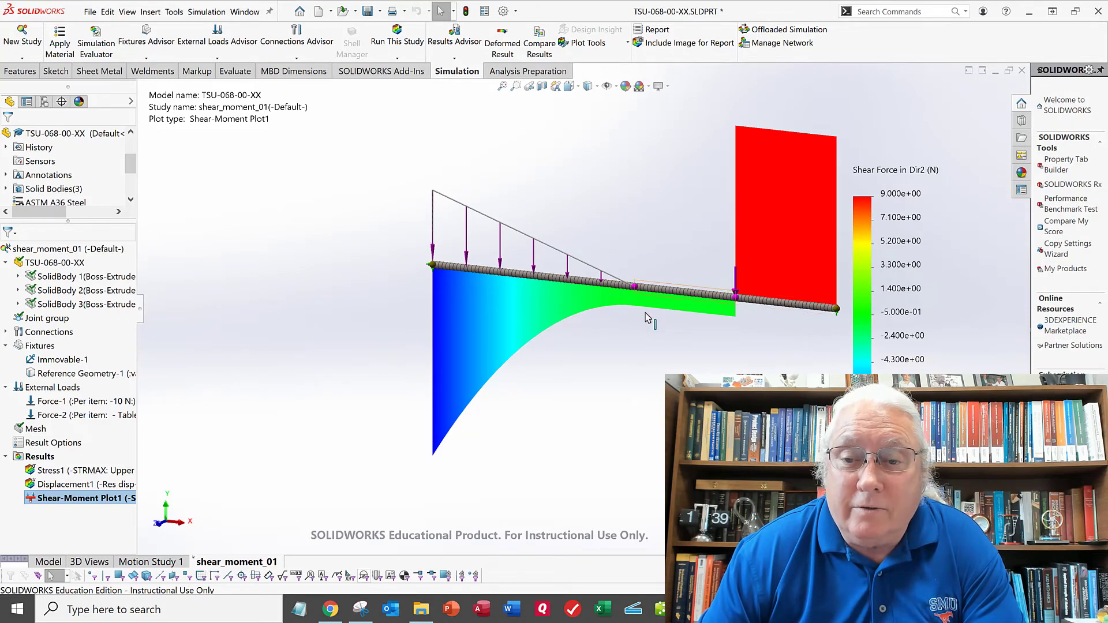
pyautogui.moveTo(645, 327); pyautogui.dragTo(634, 340, button='middle')
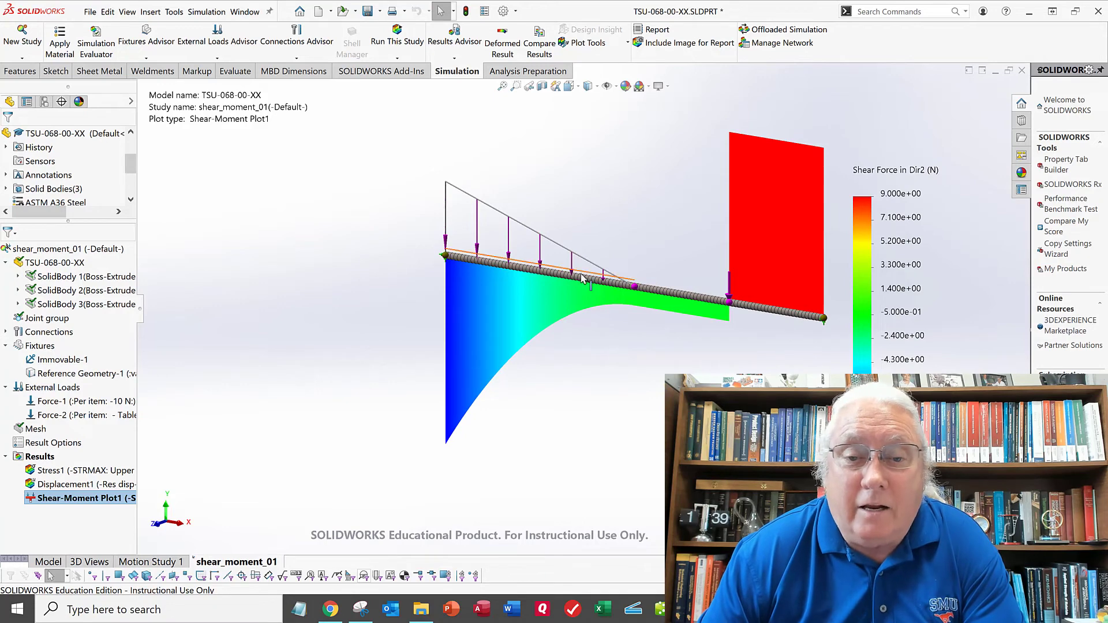
# - Define a second beam diagram for all beams showing Moment about Dir2 in N.m
pyautogui.rightClick(46, 460)
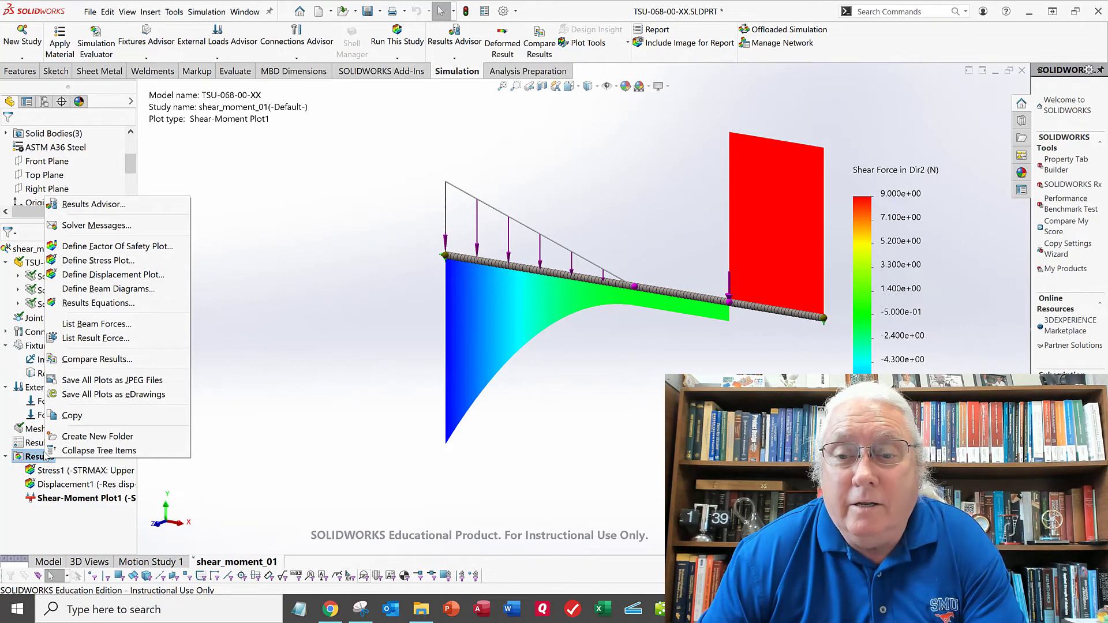
pyautogui.click(105, 289)
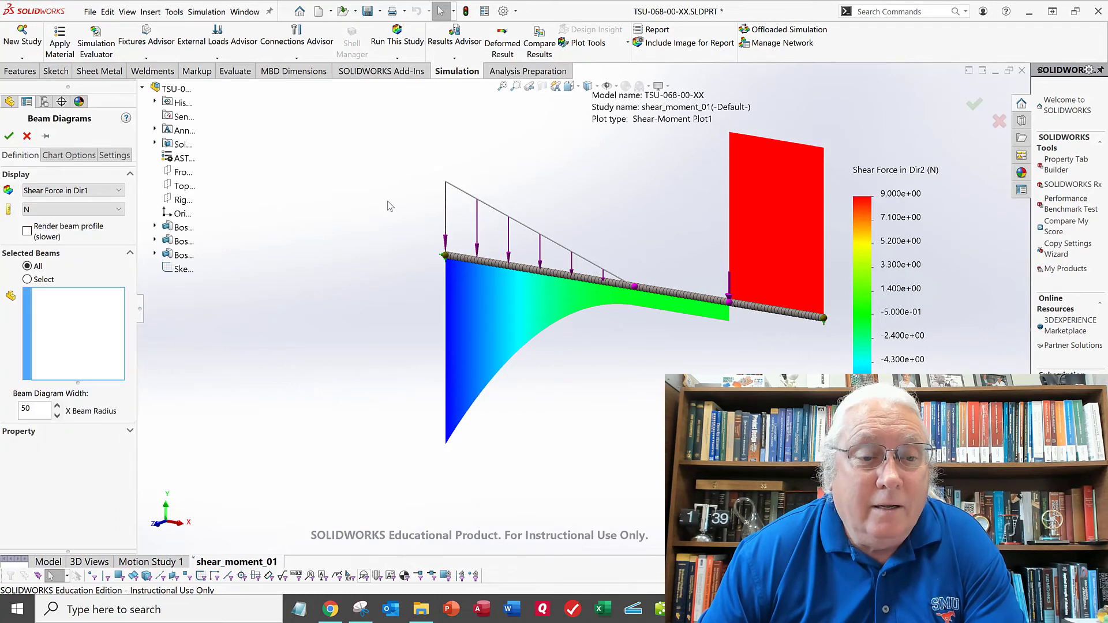
pyautogui.click(84, 191)
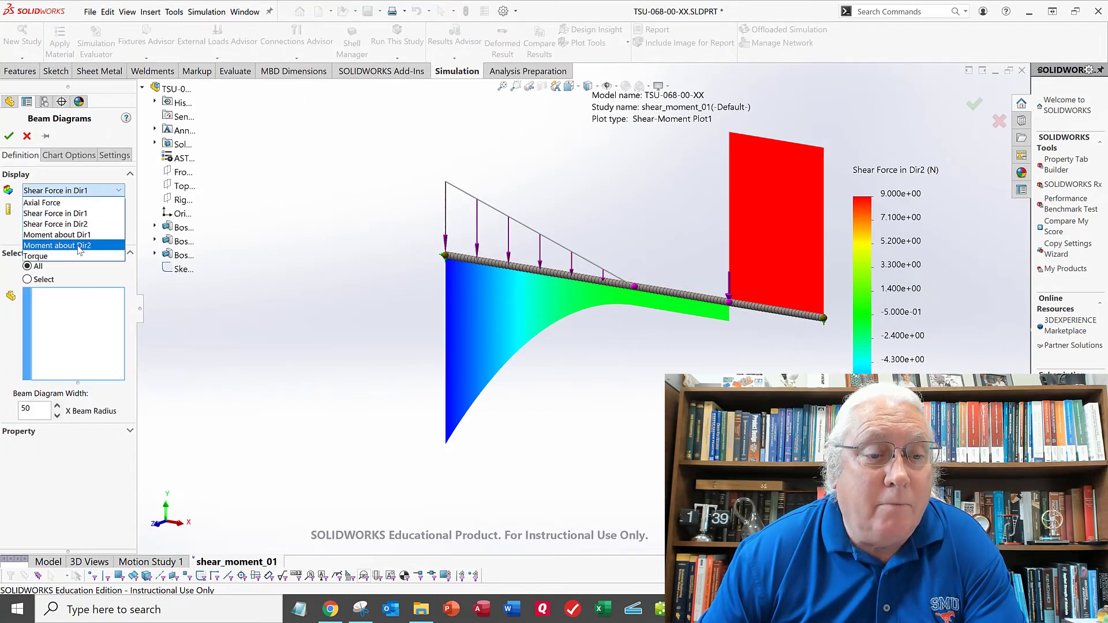
pyautogui.click(79, 246)
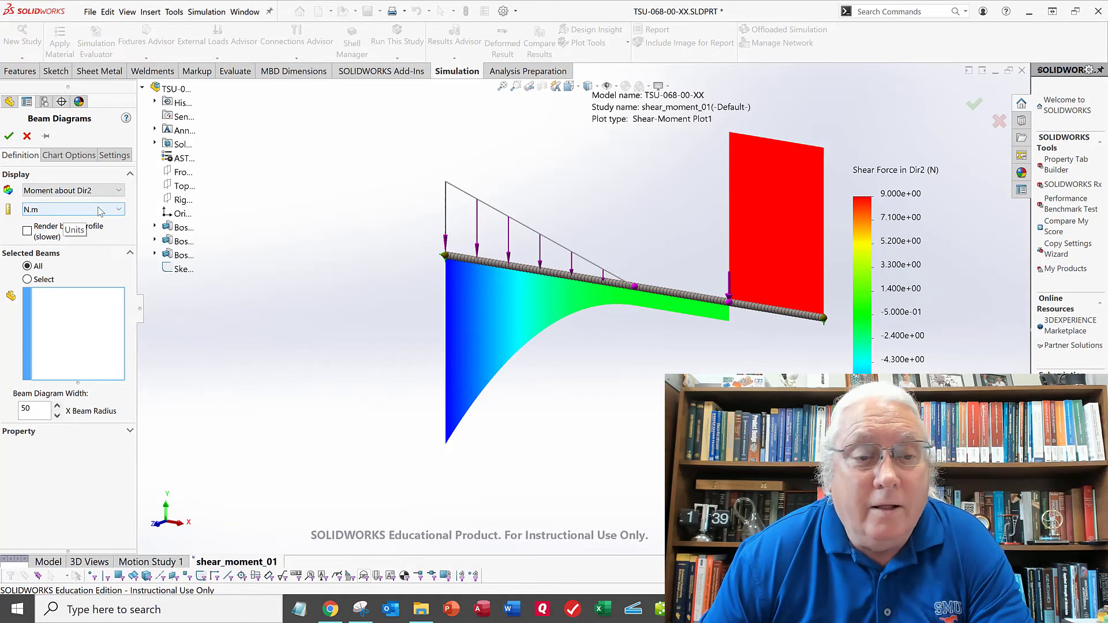
pyautogui.click(119, 211)
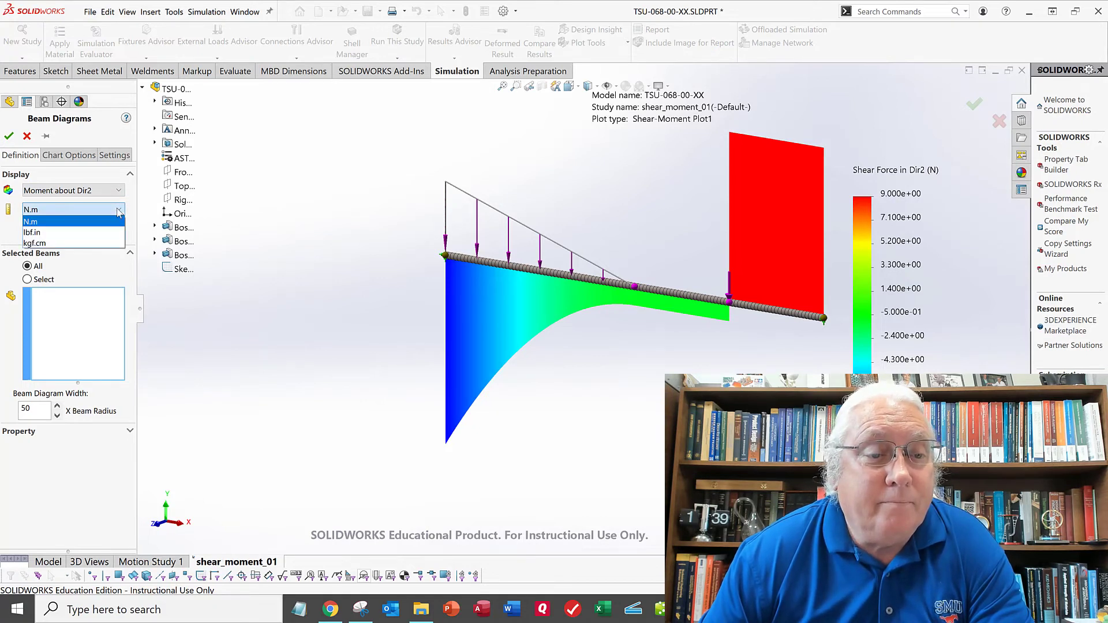
pyautogui.click(90, 211)
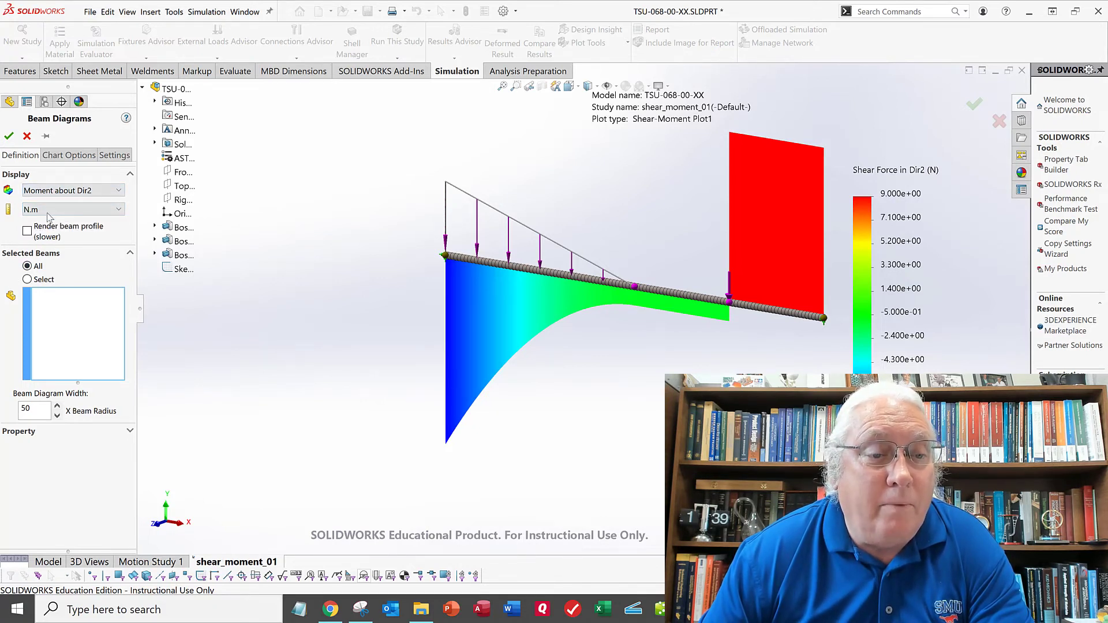
pyautogui.click(9, 136)
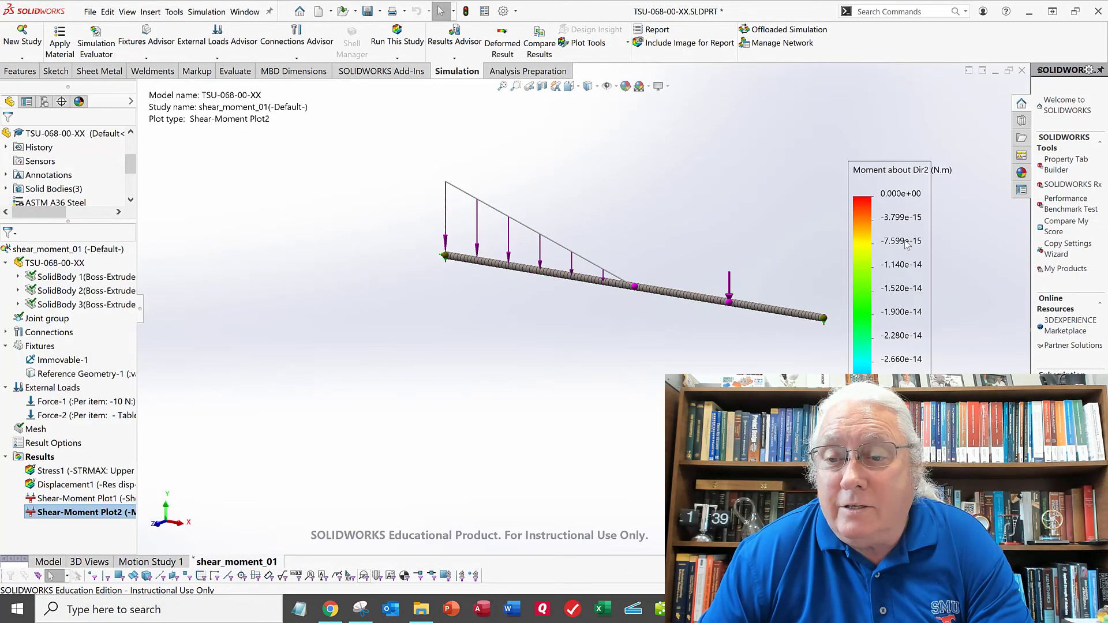
# - Edit the definition of Shear-Moment Plot2 to display Moment about Dir1
pyautogui.rightClick(63, 512)
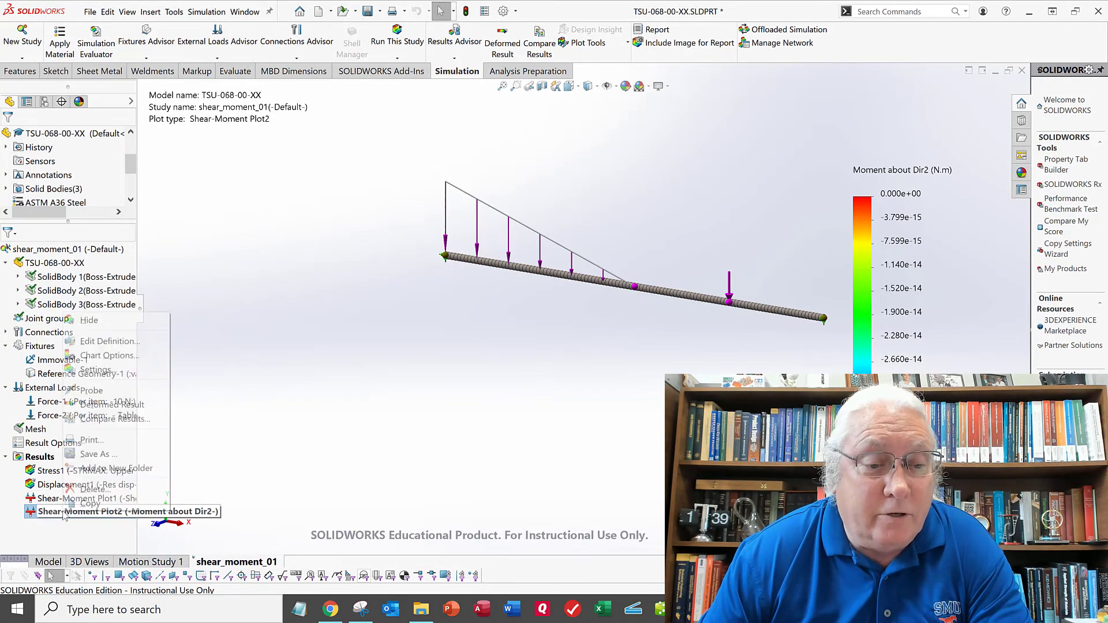
pyautogui.click(247, 434)
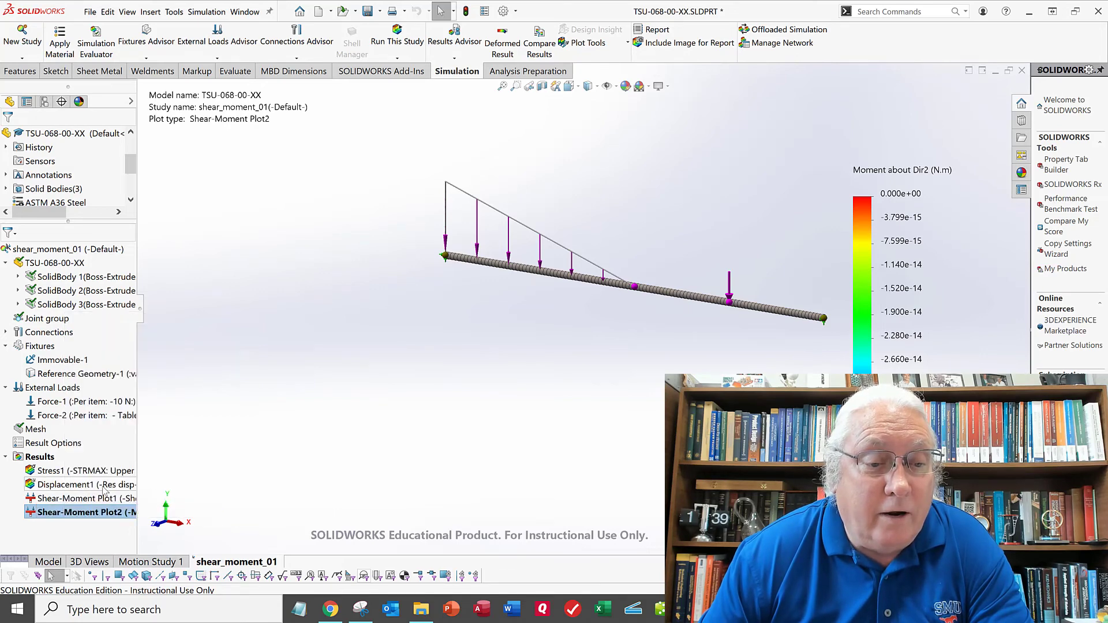
pyautogui.rightClick(57, 514)
pyautogui.click(136, 342)
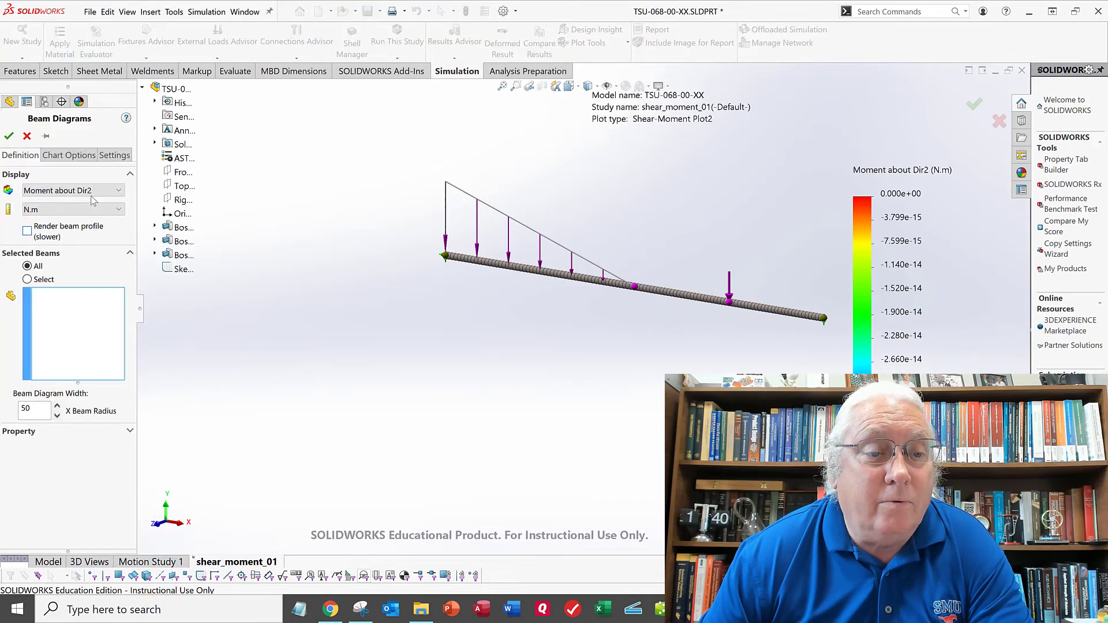
pyautogui.click(86, 190)
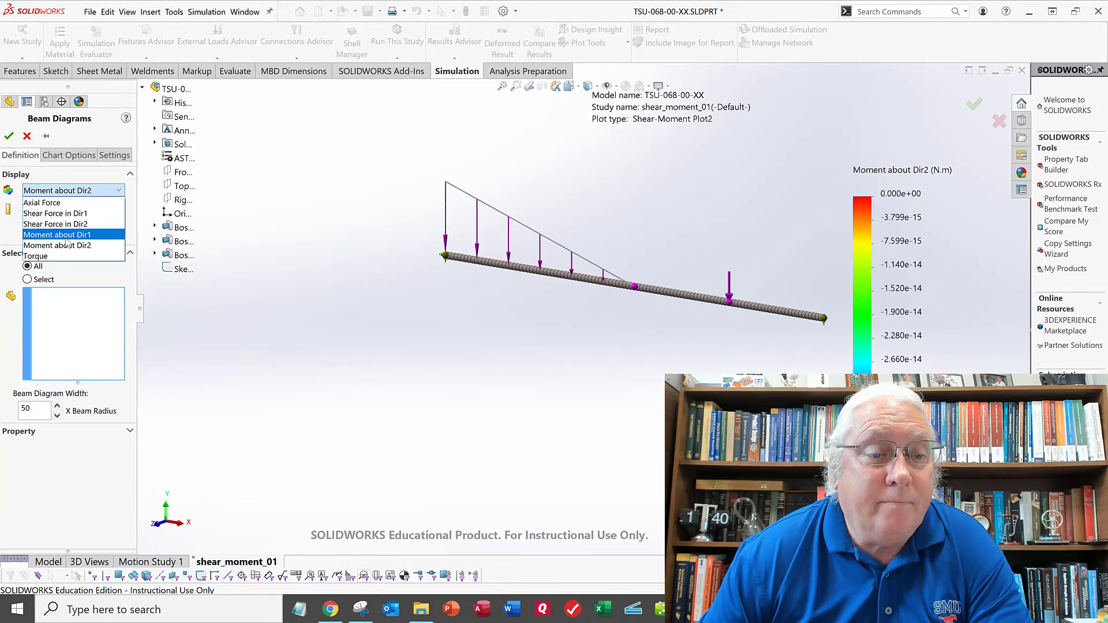
pyautogui.click(68, 234)
pyautogui.click(9, 137)
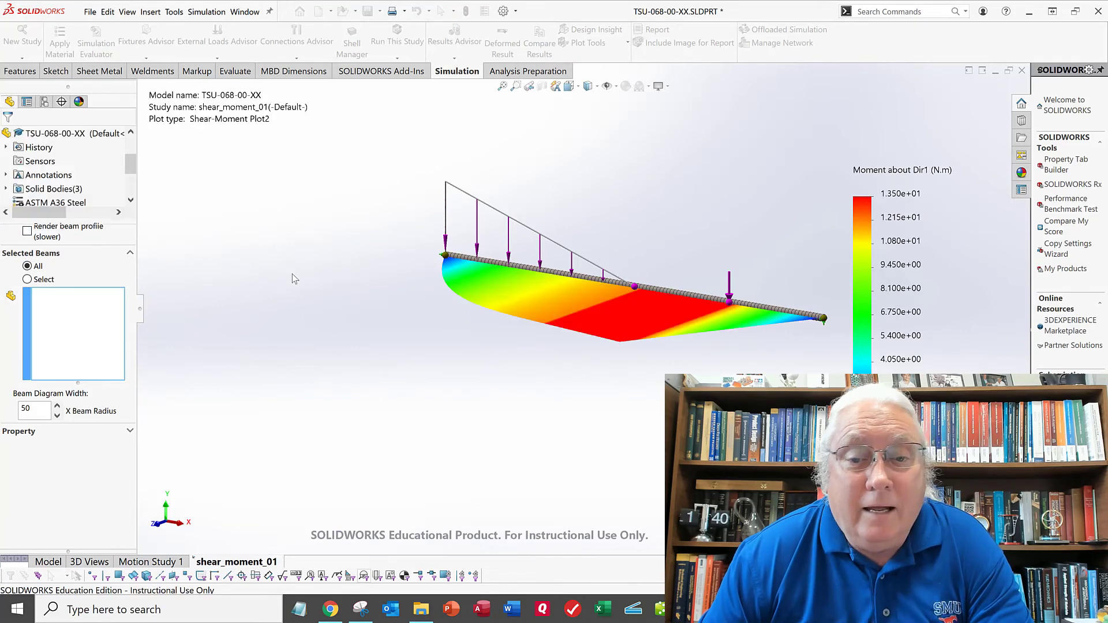
pyautogui.moveTo(591, 392); pyautogui.dragTo(583, 403, button='middle')
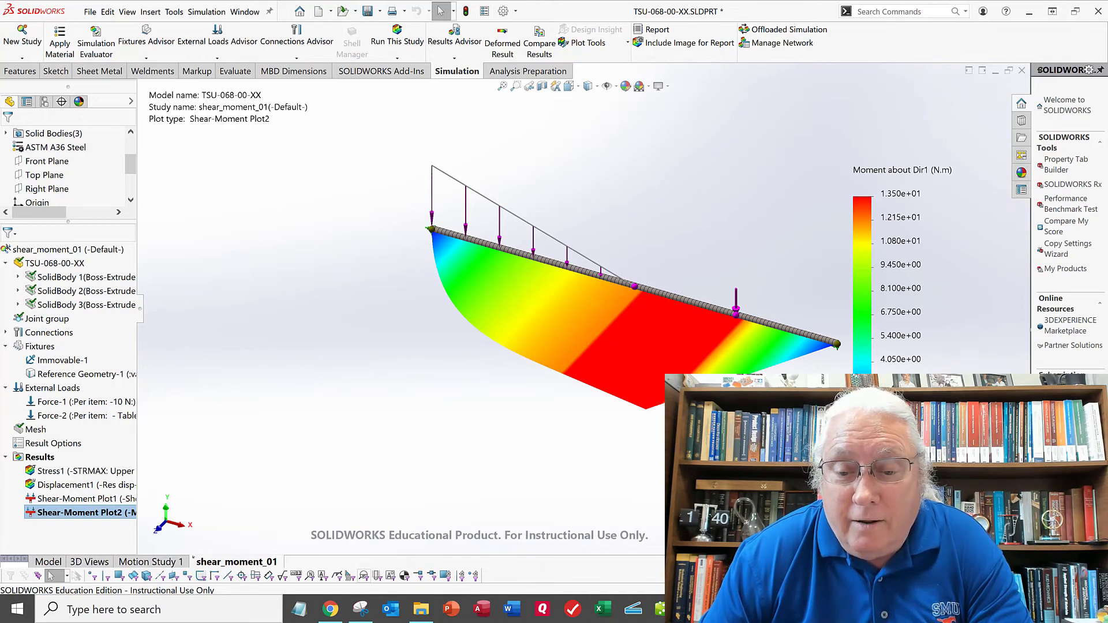
# - Switch to TSU-068-00-XX.pdf in Adobe Acrobat and show the hand-drawn moment diagram on page 2 in a maximized window
pyautogui.moveTo(632, 508)
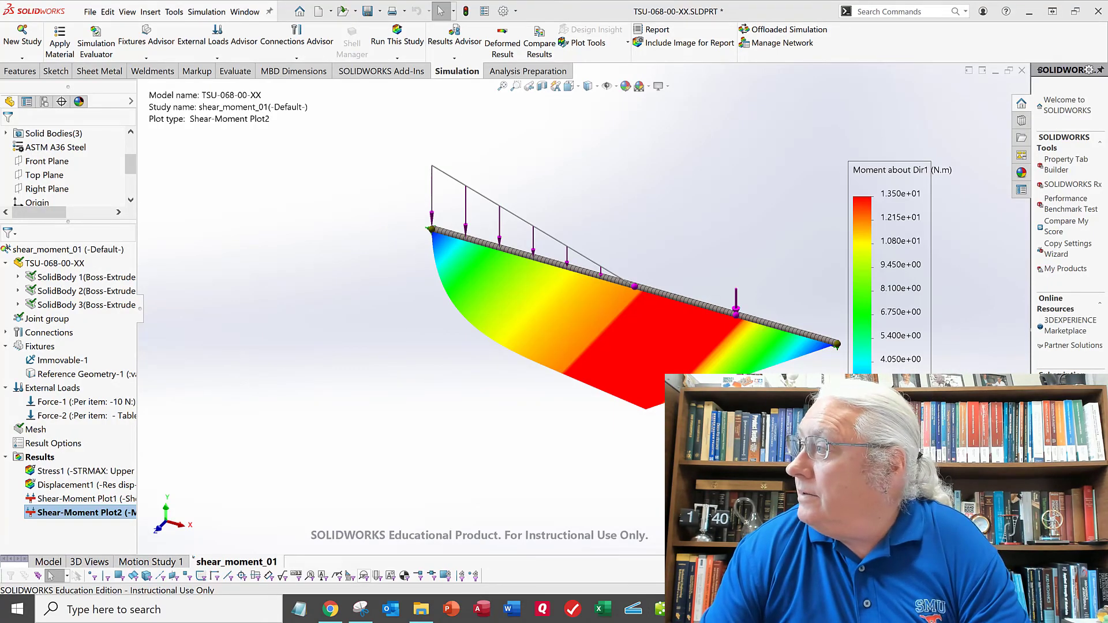
pyautogui.hotkey('alt', 'Tab')
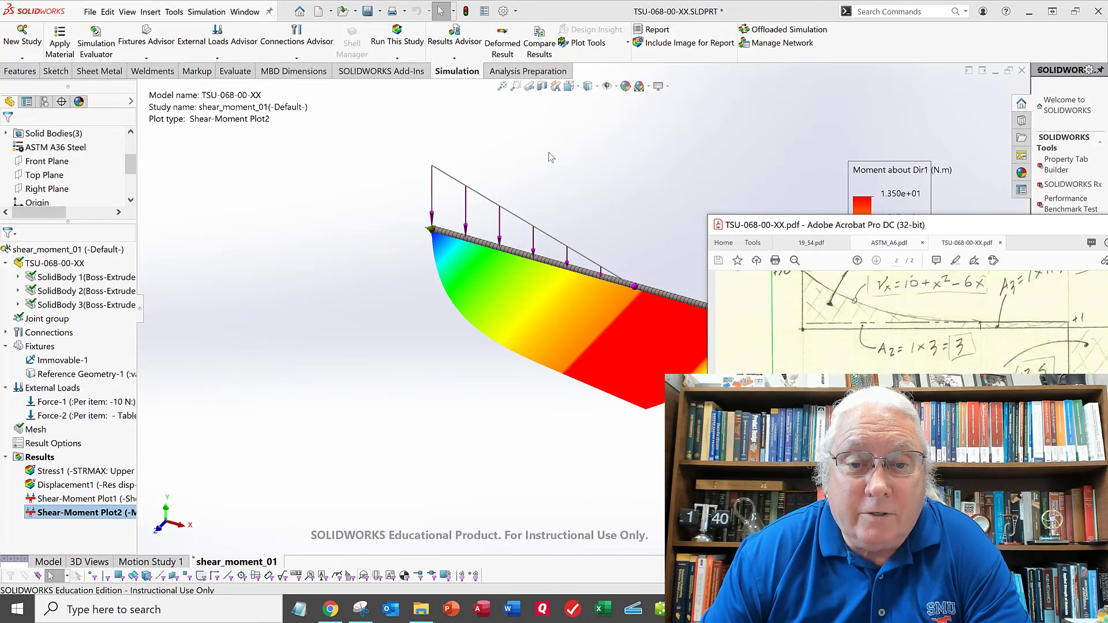
pyautogui.moveTo(539, 145); pyautogui.dragTo(415, 109)
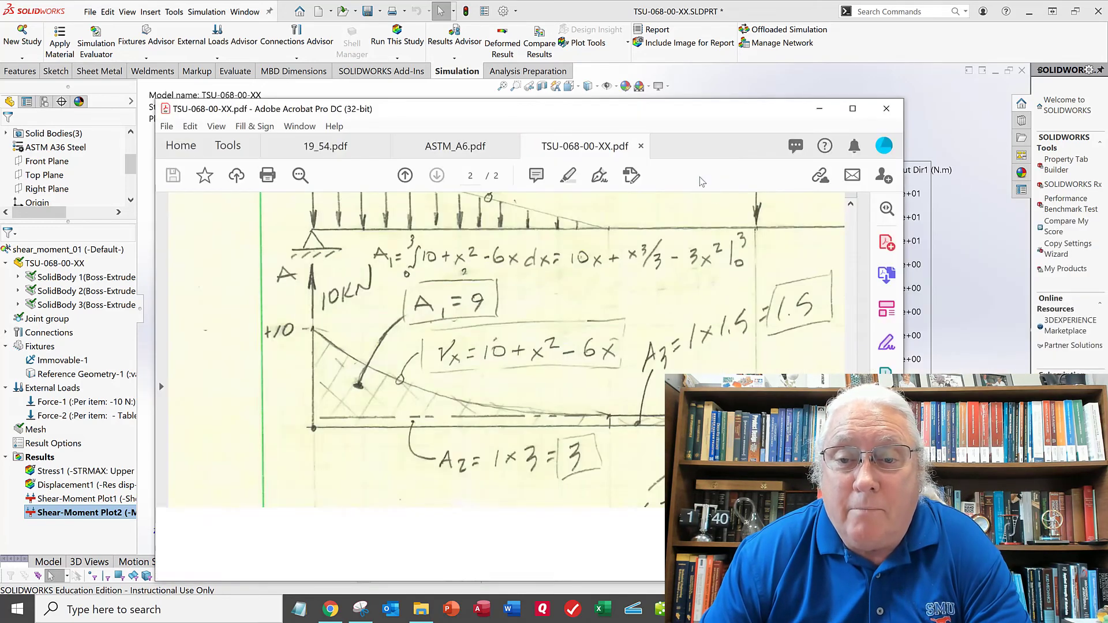
pyautogui.moveTo(647, 120); pyautogui.dragTo(613, 66)
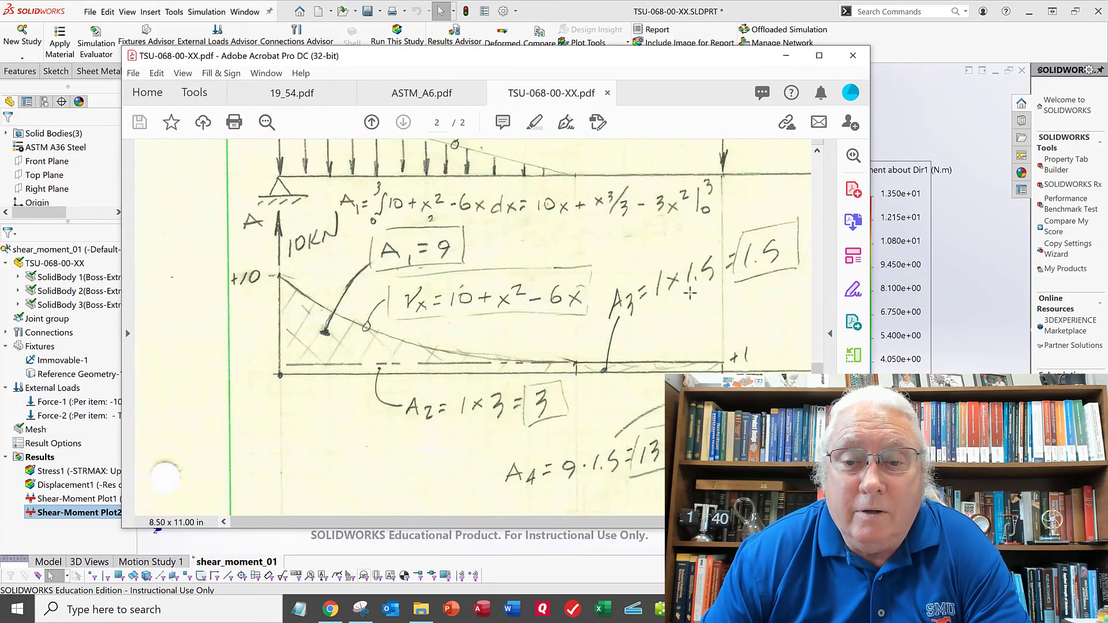
pyautogui.scroll(-1, 683, 304)
pyautogui.scroll(-10, 682, 304)
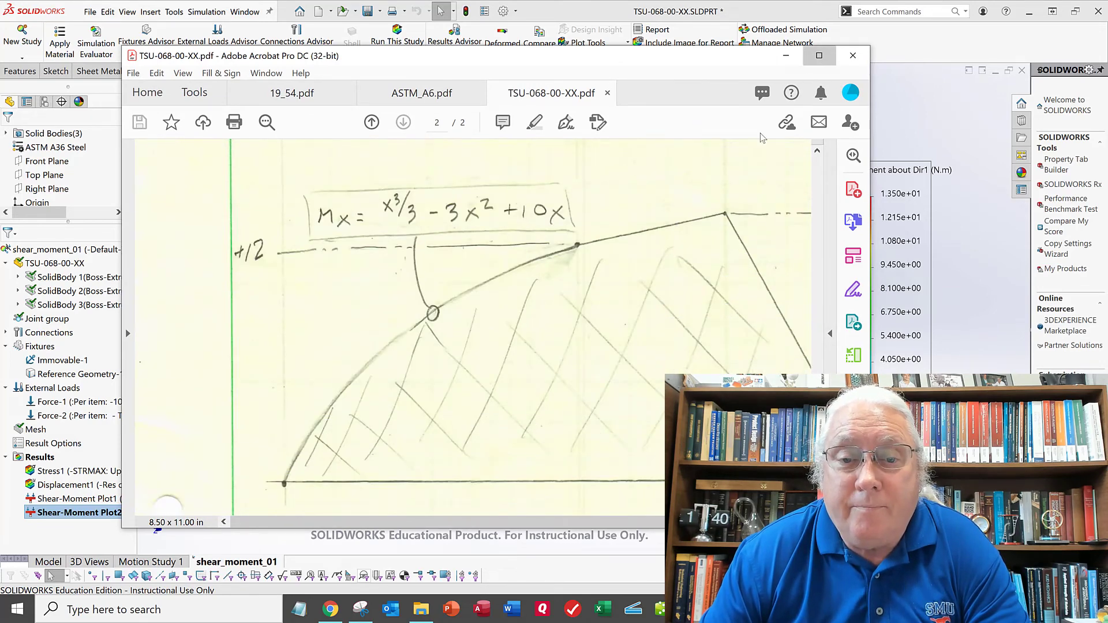
pyautogui.click(819, 55)
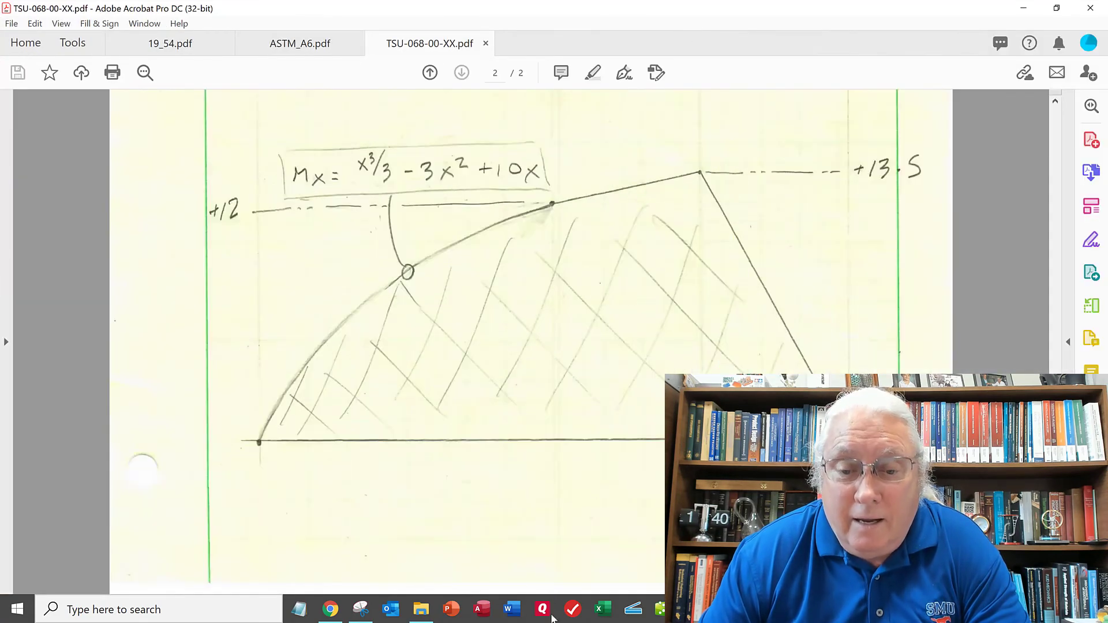
# - Capture the hand-drawn moment diagram with its Mx equation as a new snip in Snipping Tool
pyautogui.moveTo(361, 609)
pyautogui.click(372, 551)
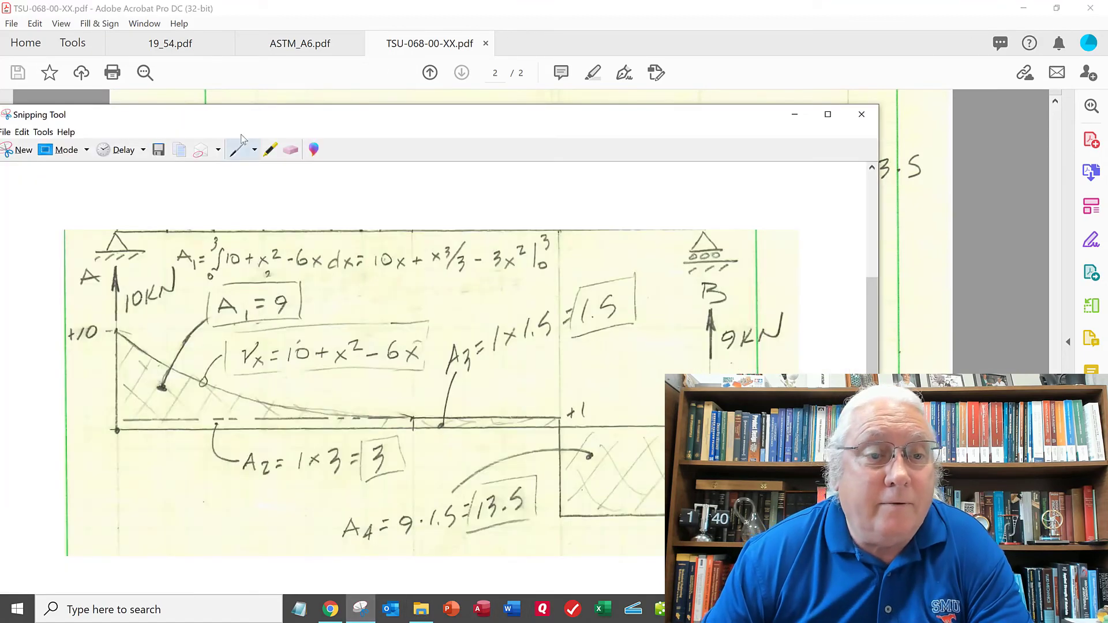
pyautogui.click(20, 150)
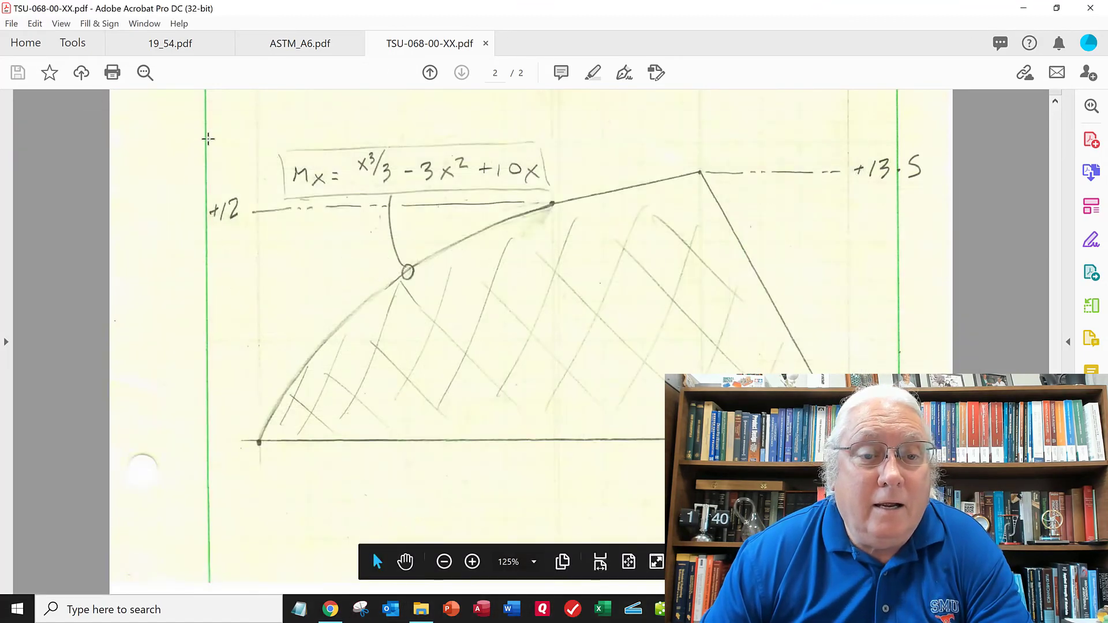
pyautogui.moveTo(200, 117); pyautogui.dragTo(947, 496)
pyautogui.moveTo(518, 22); pyautogui.dragTo(450, 133)
# - Minimize the PDF and compare the snipped moment diagram with the Moment about Dir1 plot in SOLIDWORKS
pyautogui.click(1020, 10)
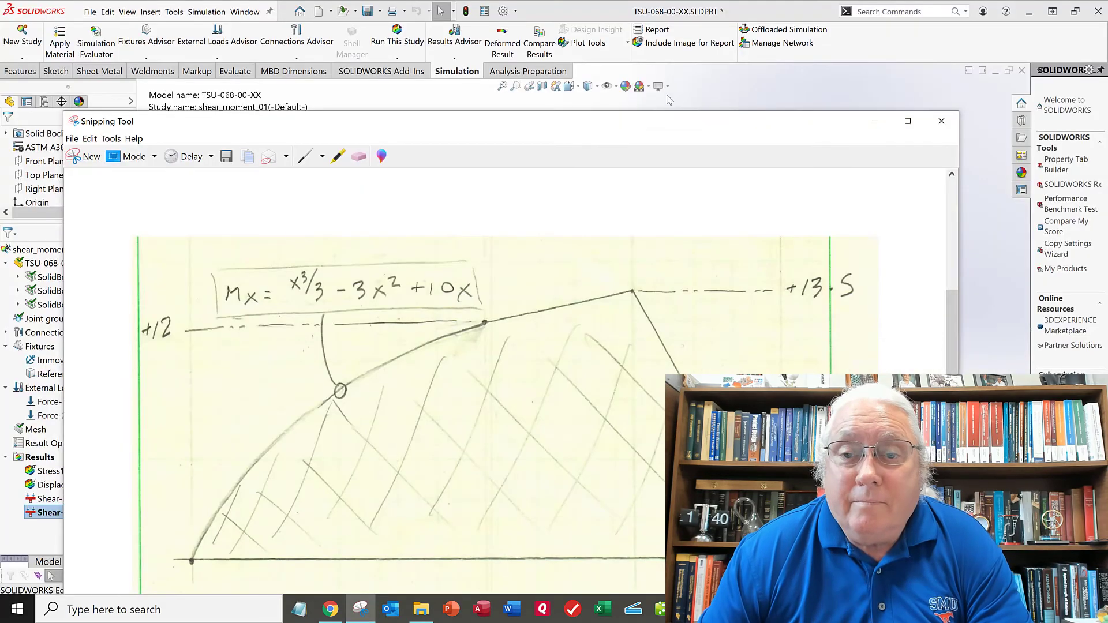
pyautogui.moveTo(608, 122); pyautogui.dragTo(570, 94)
pyautogui.scroll(2, 571, 237)
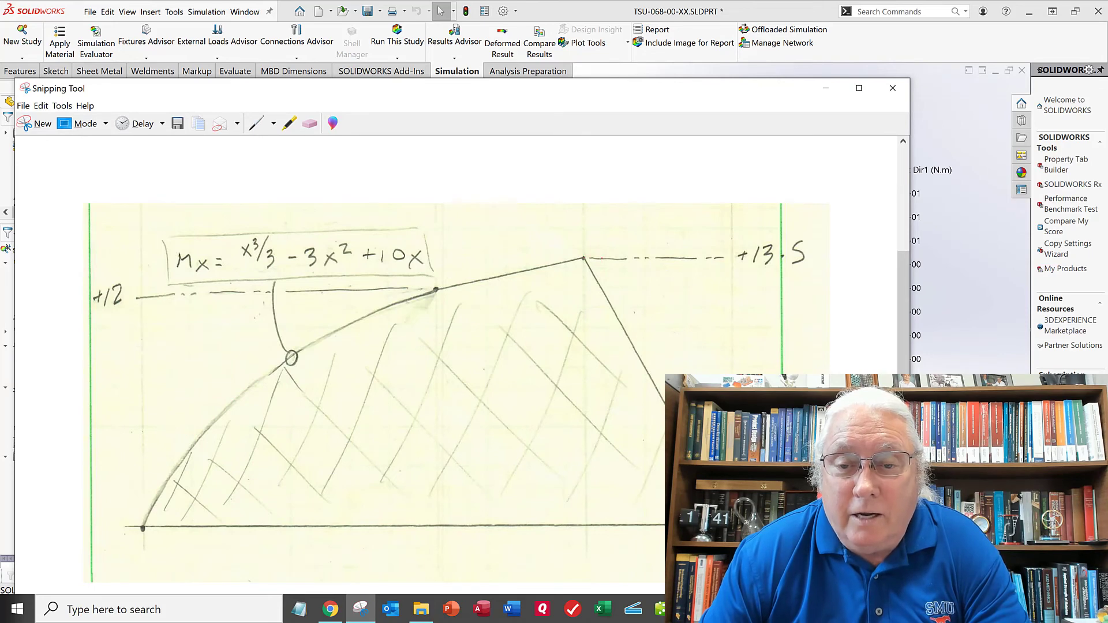
pyautogui.moveTo(716, 94); pyautogui.dragTo(638, 462)
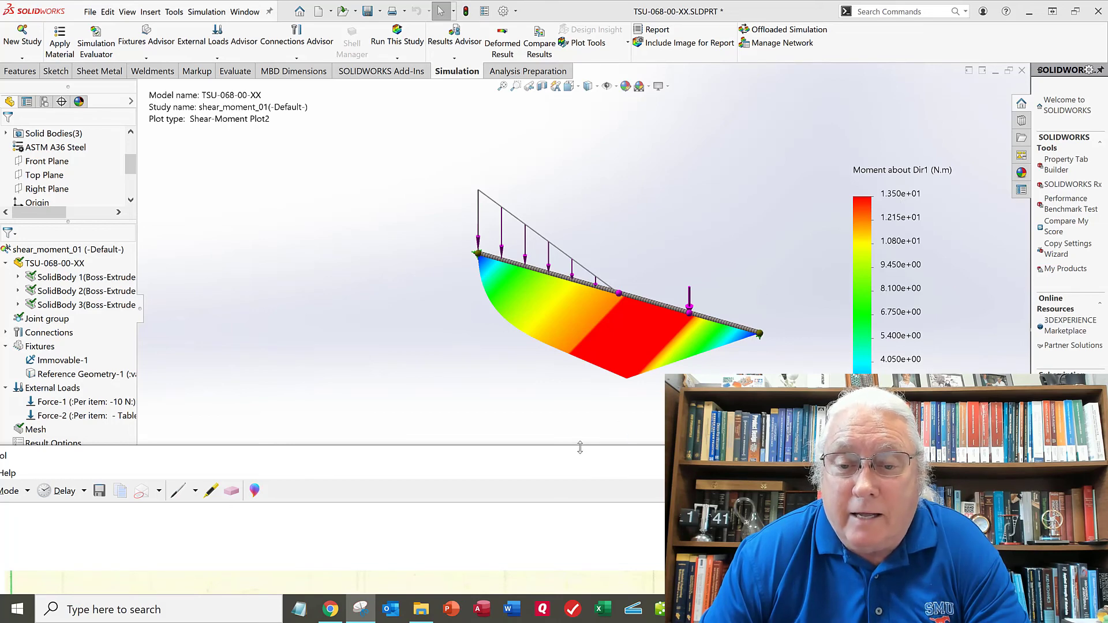
pyautogui.moveTo(576, 459); pyautogui.dragTo(679, 40)
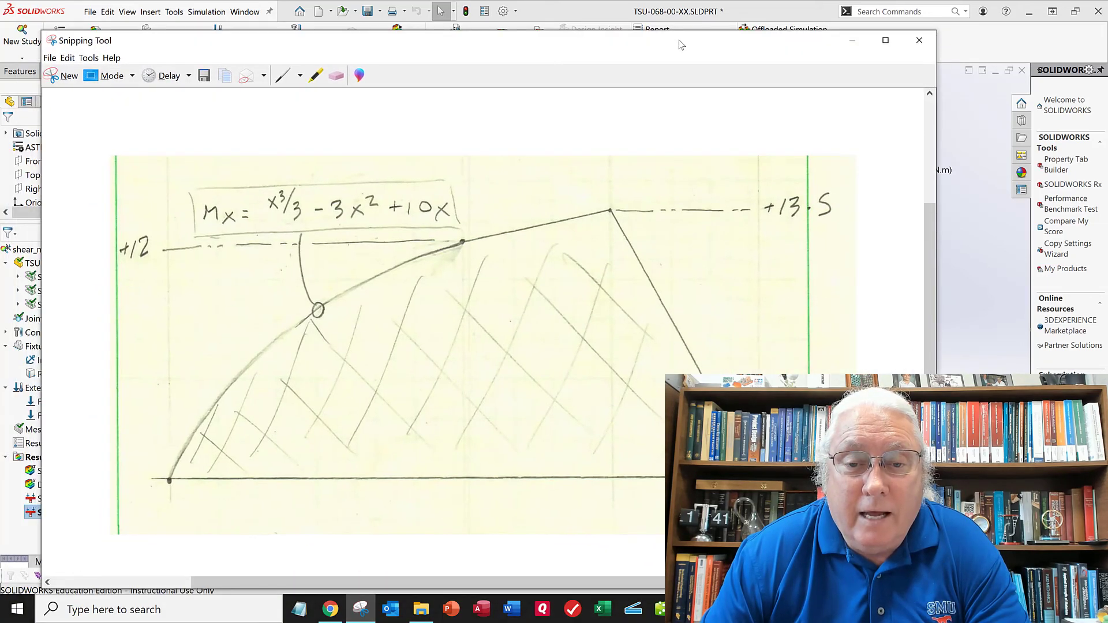
pyautogui.click(853, 39)
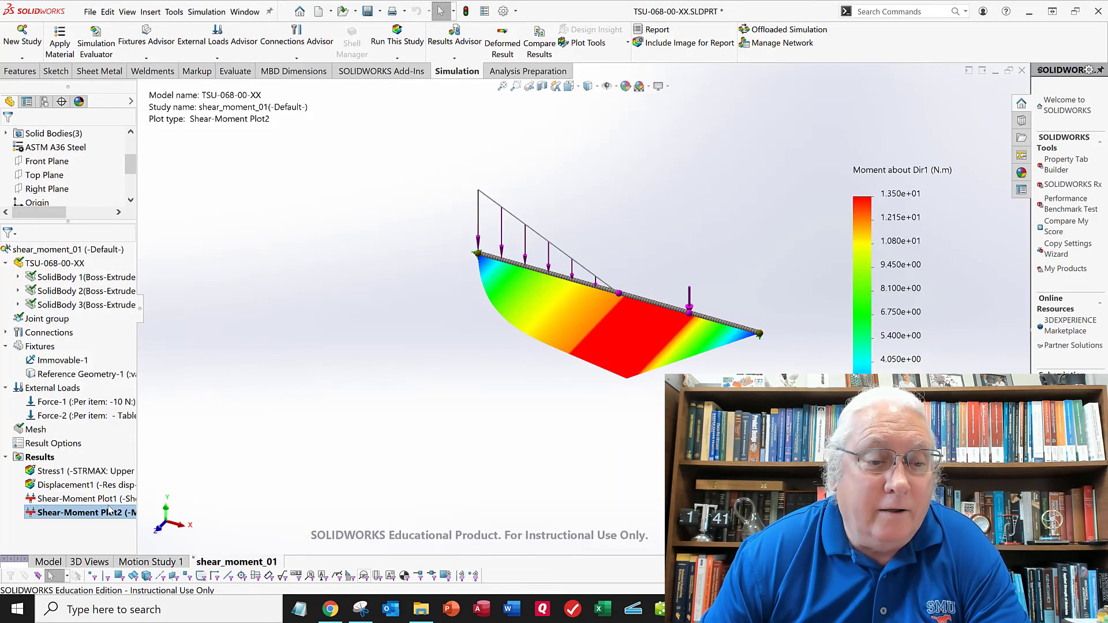
pyautogui.rightClick(37, 459)
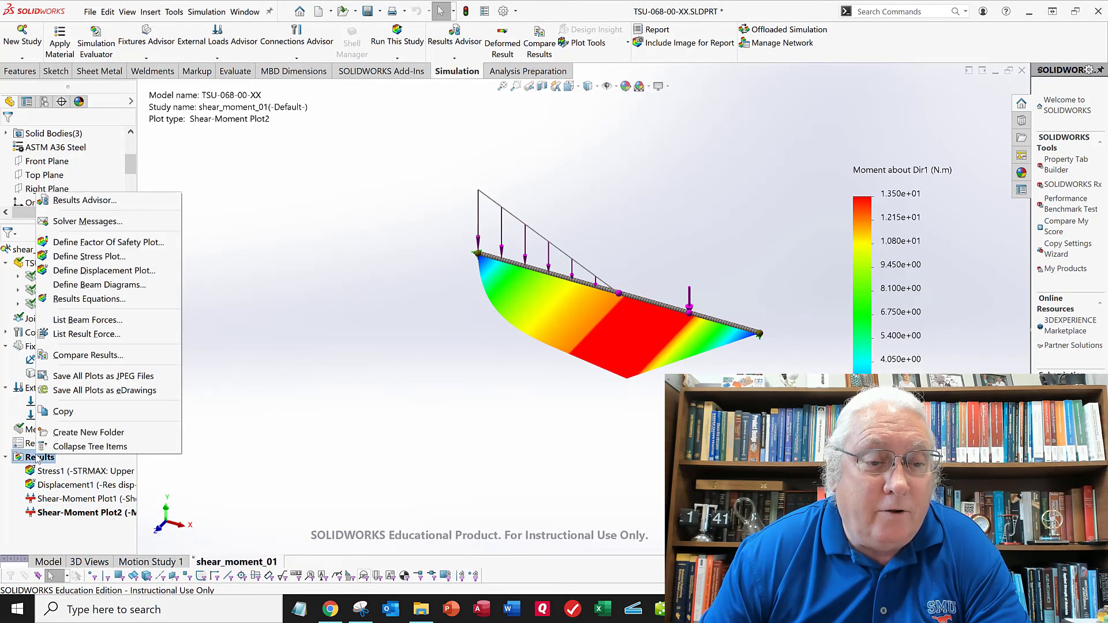
pyautogui.click(106, 335)
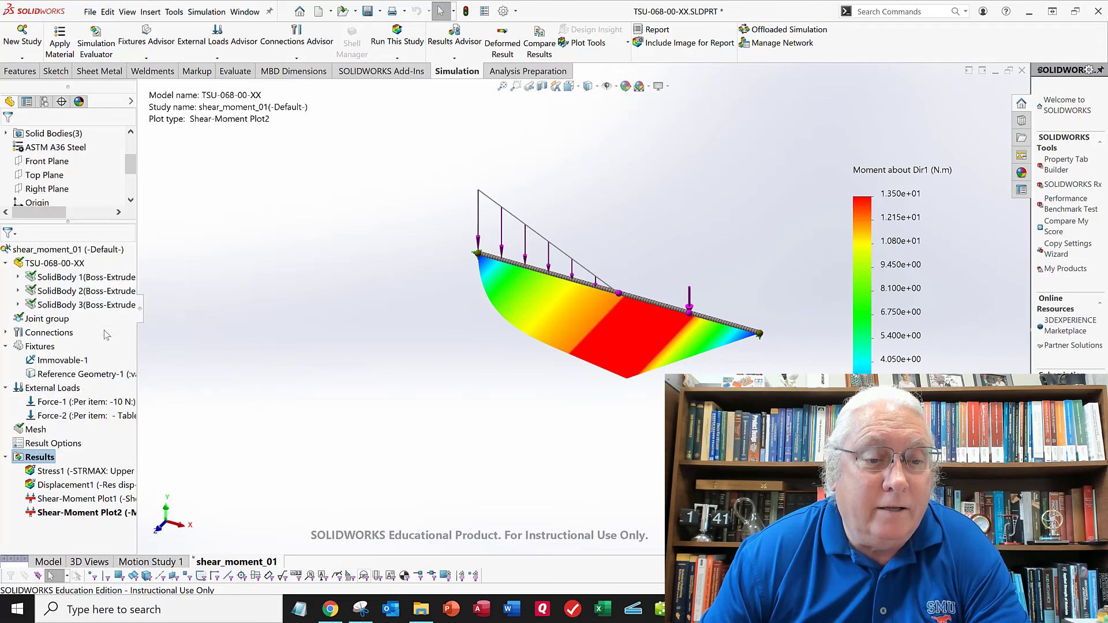
pyautogui.rightClick(39, 458)
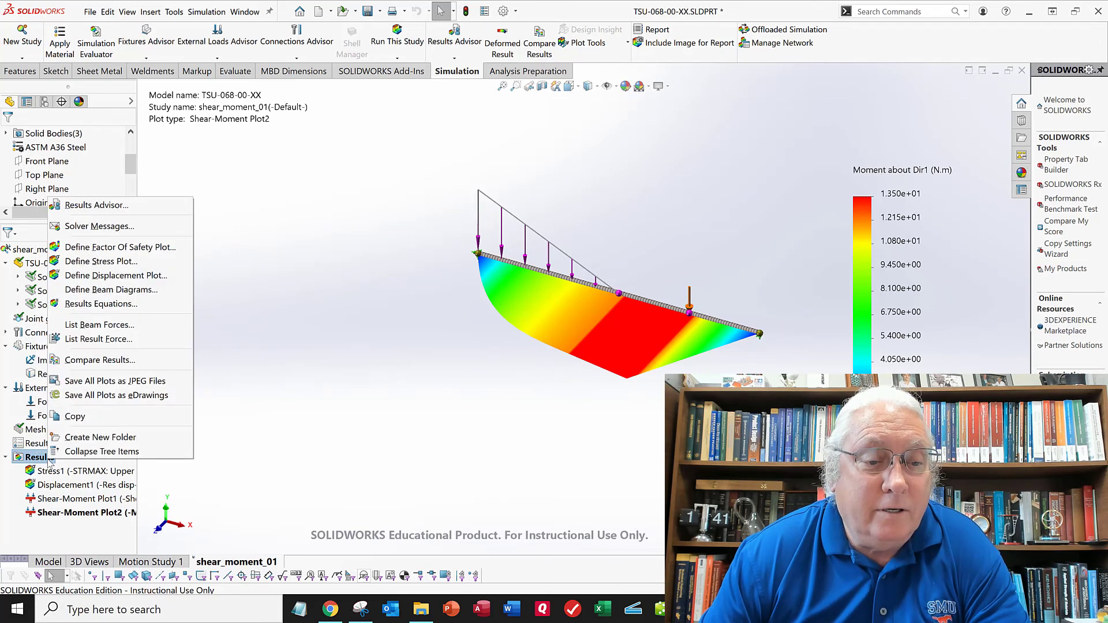
pyautogui.click(97, 339)
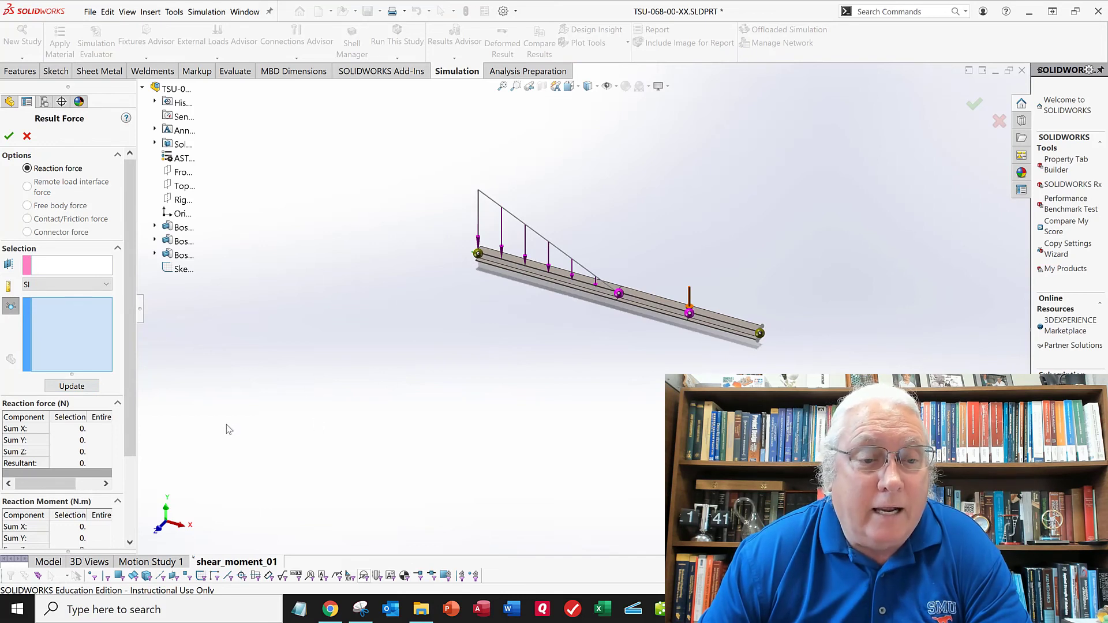
pyautogui.click(27, 137)
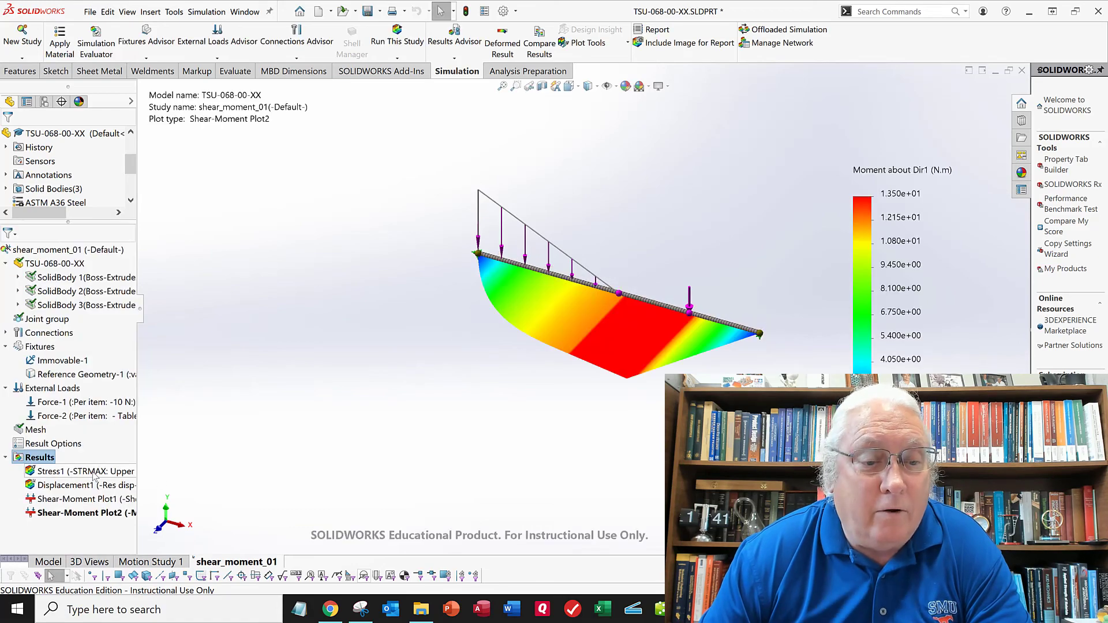